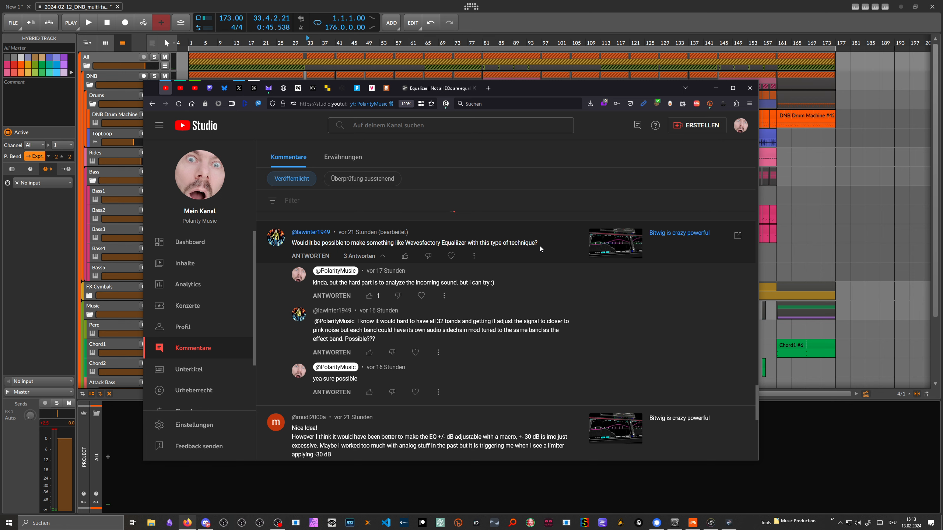
Step: View the Wavesfactory Equalizer product page in the browser and switch back to the Bitwig Studio project
click(435, 88)
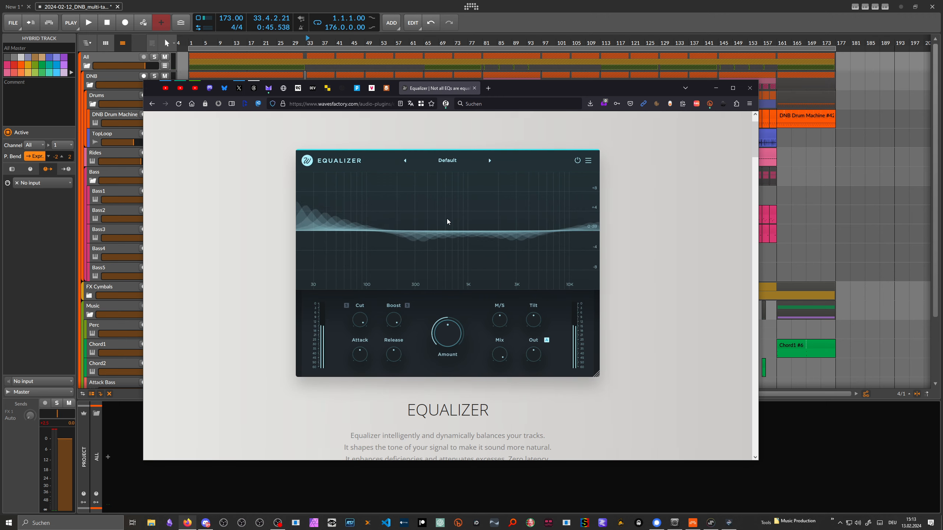
click(128, 234)
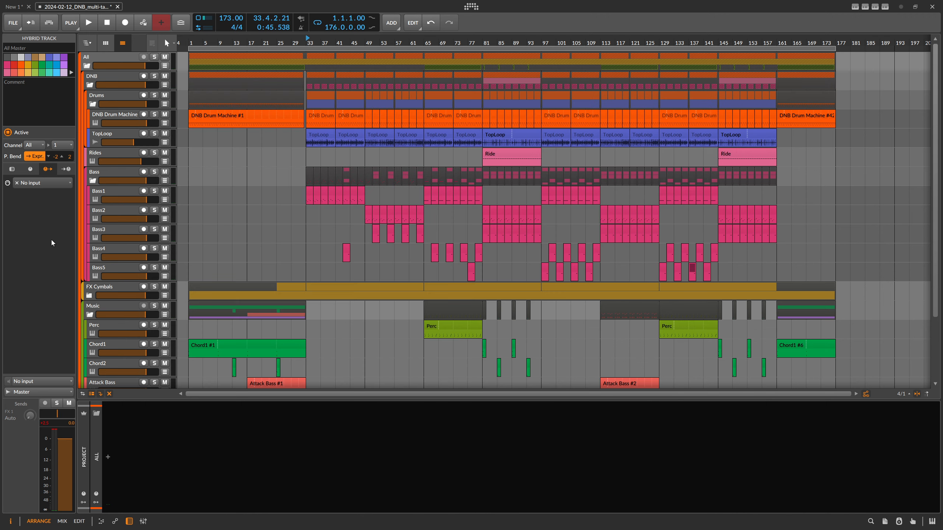
Step: Insert the Auto-Level preset as the first device on the All group track
click(127, 70)
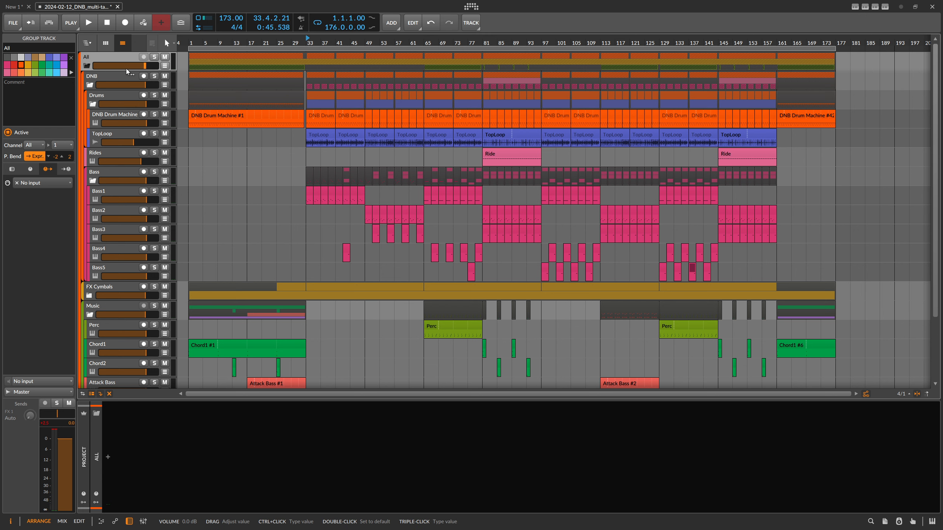
scroll(155, 111, down, 4)
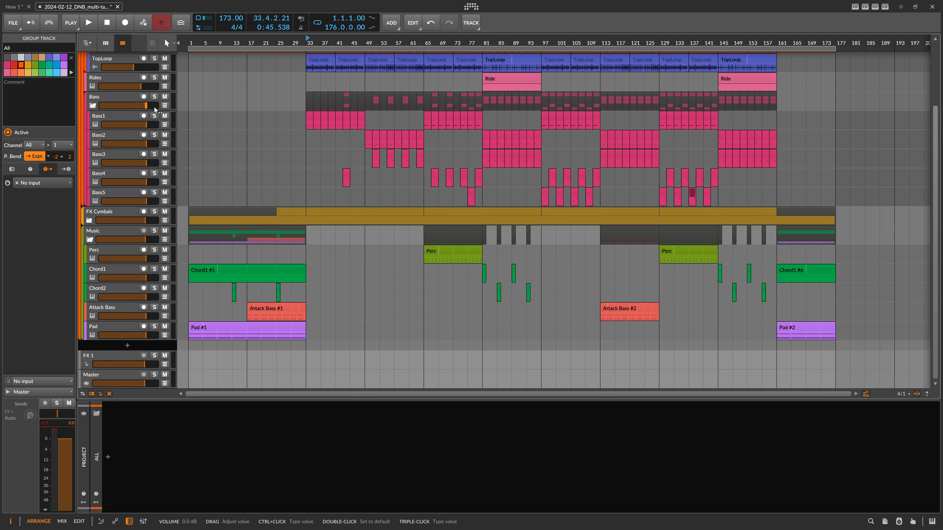
scroll(155, 111, up, 4)
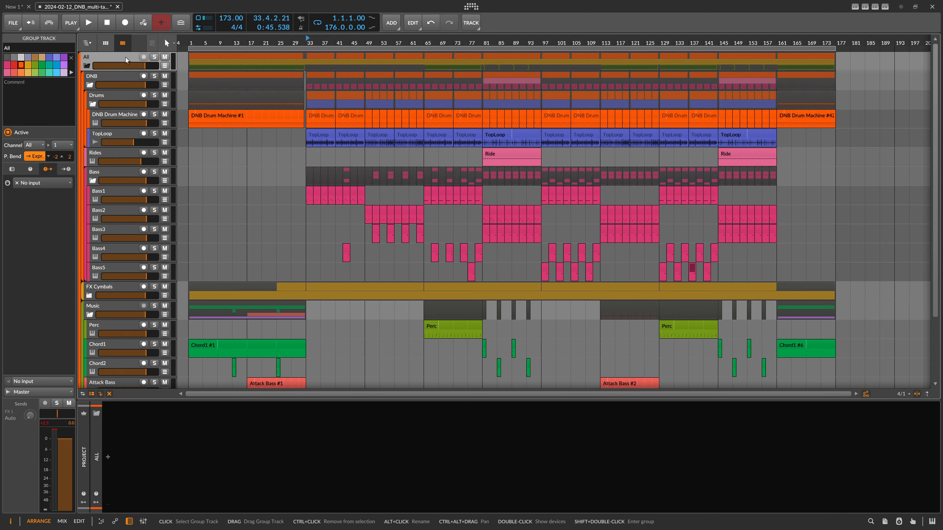
click(107, 457)
text(auto)
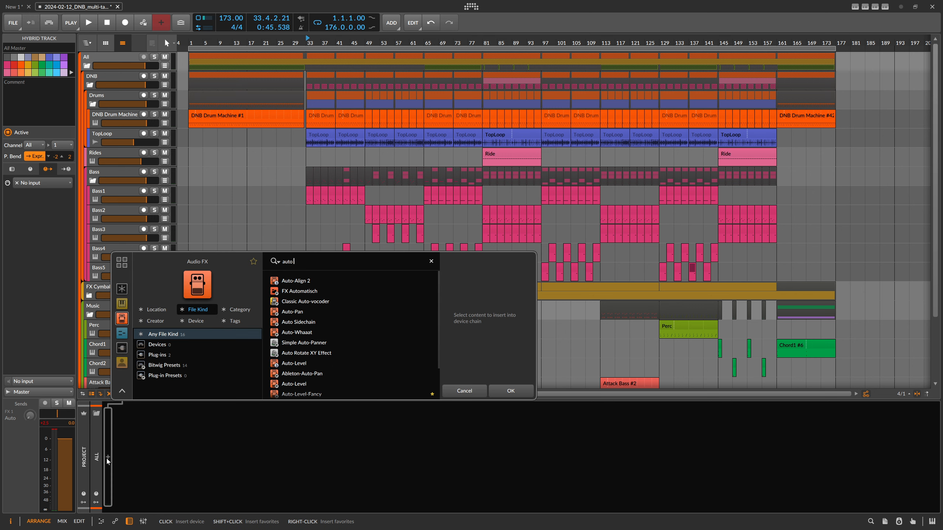
text( level)
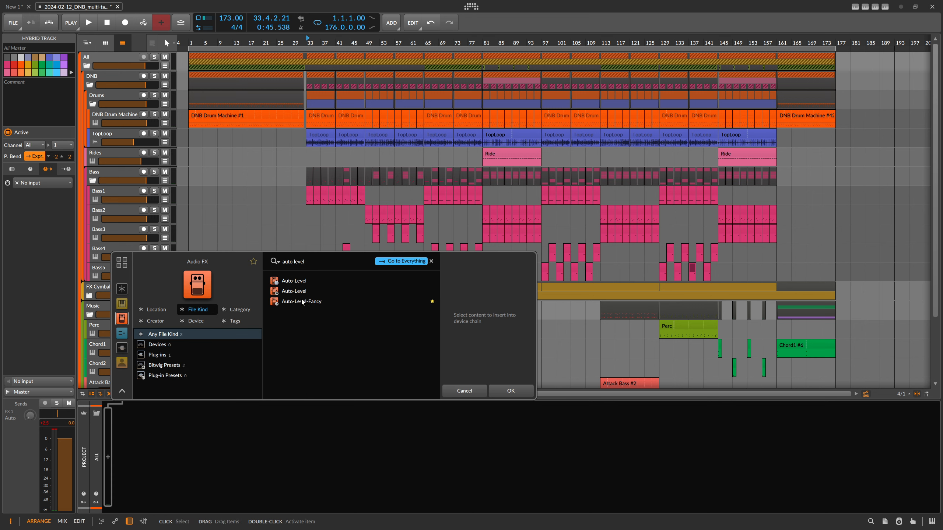
double_click(300, 291)
Step: Open the Auto-Level patch in the Grid editor and select its Divide module
click(196, 430)
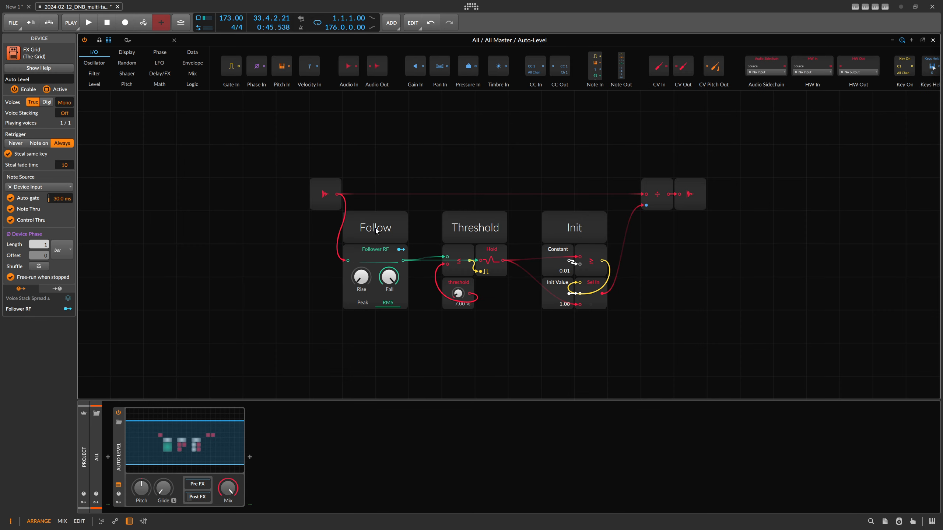
drag(477, 193, 464, 182)
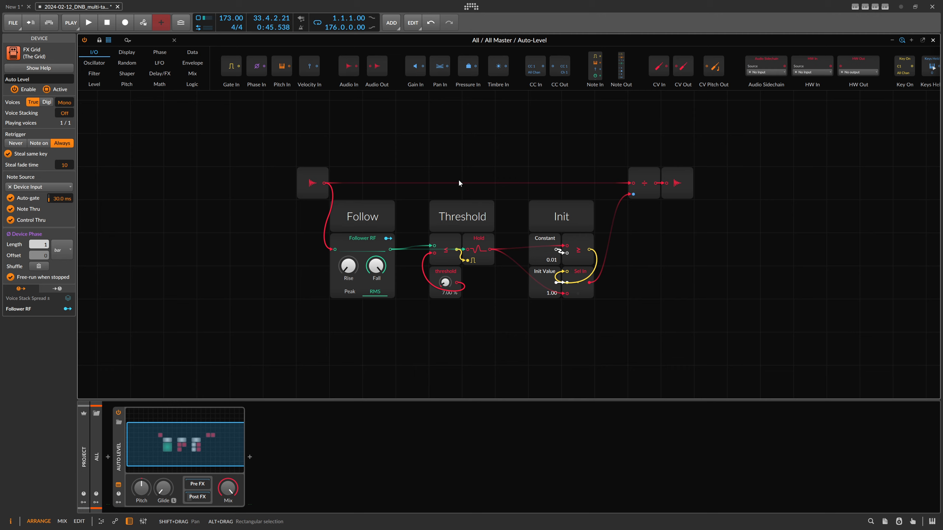
click(644, 189)
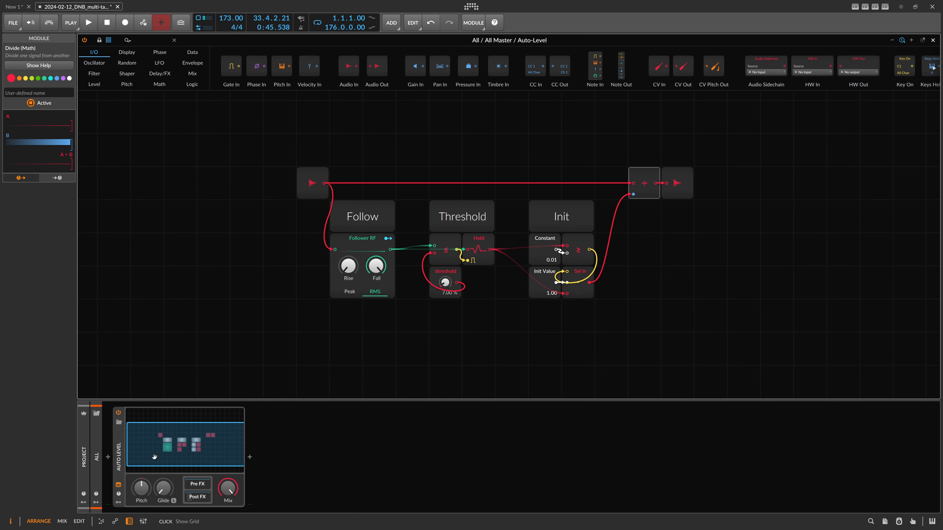
Step: Add a Peak Limiter after the Auto-Level device in the chain
click(249, 458)
text(peak)
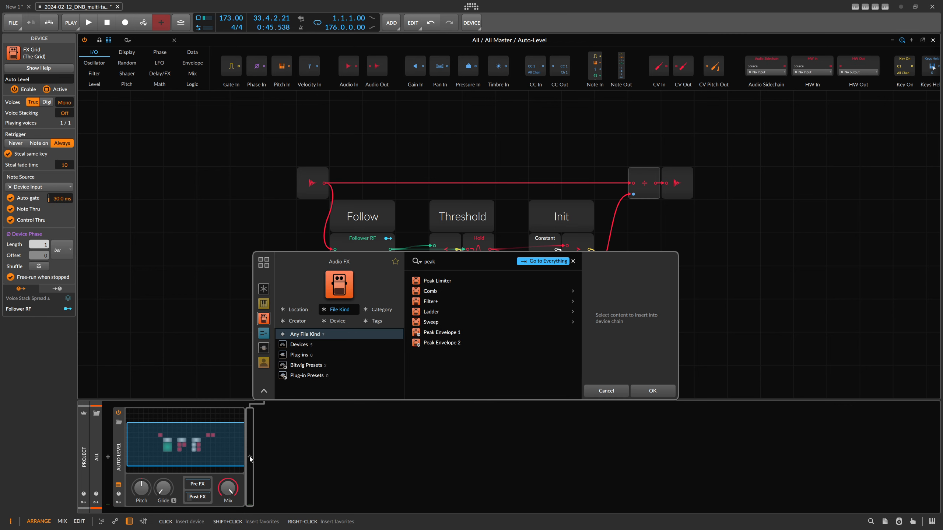
key(Down)
key(Return)
Step: Insert a Tool device in front of the Auto-Level device
click(107, 458)
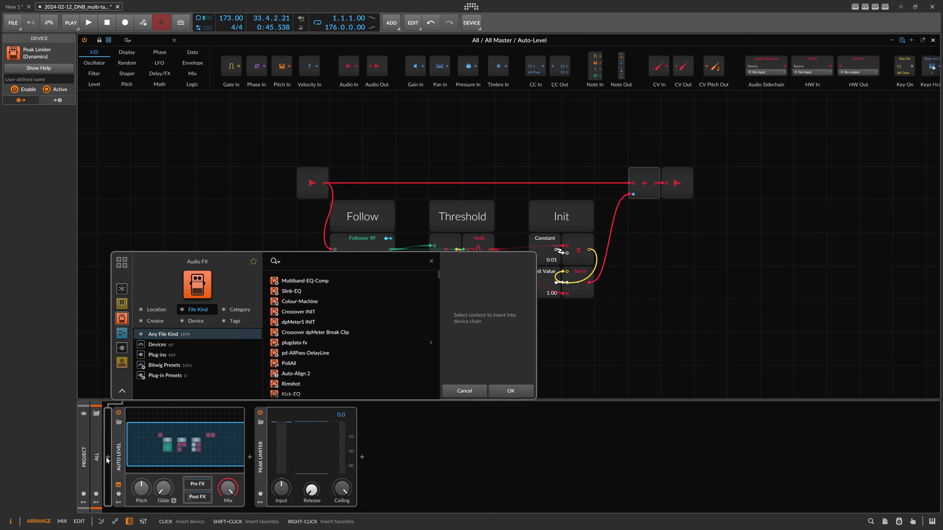
text(too)
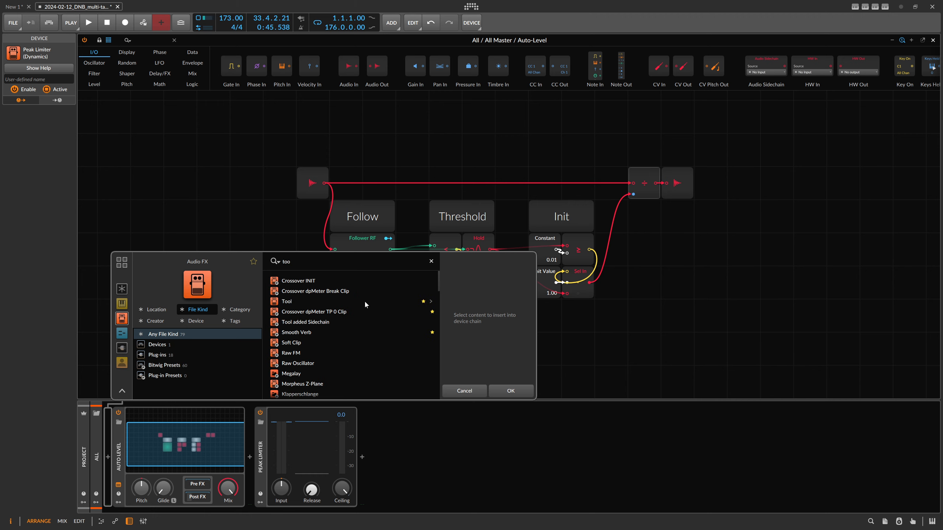
click(286, 301)
key(Return)
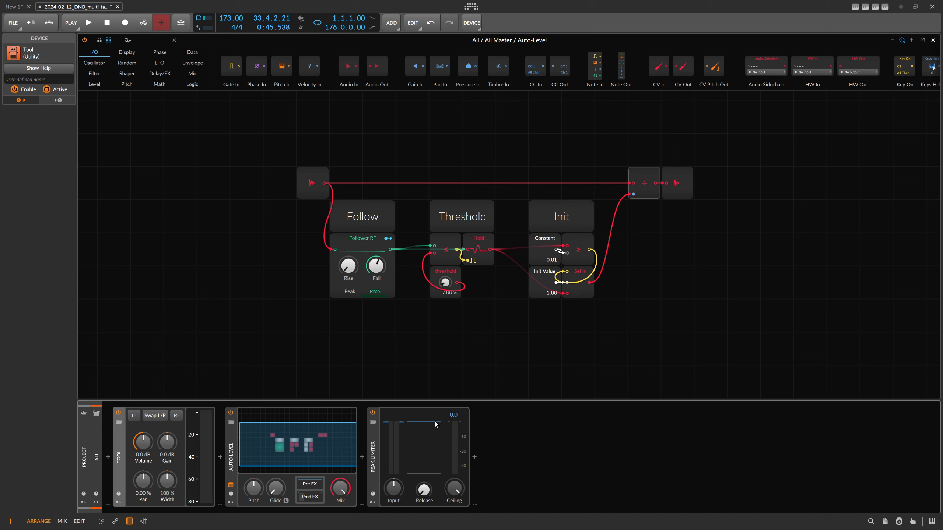
Step: Play the song and test the Auto-Level response with the Tool volume lowered to -15.1 dB
key(space)
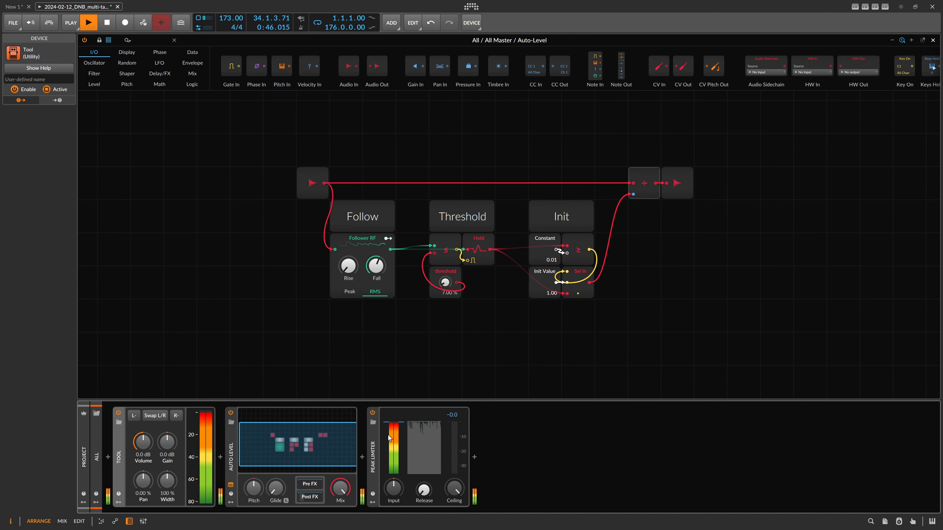
key(space)
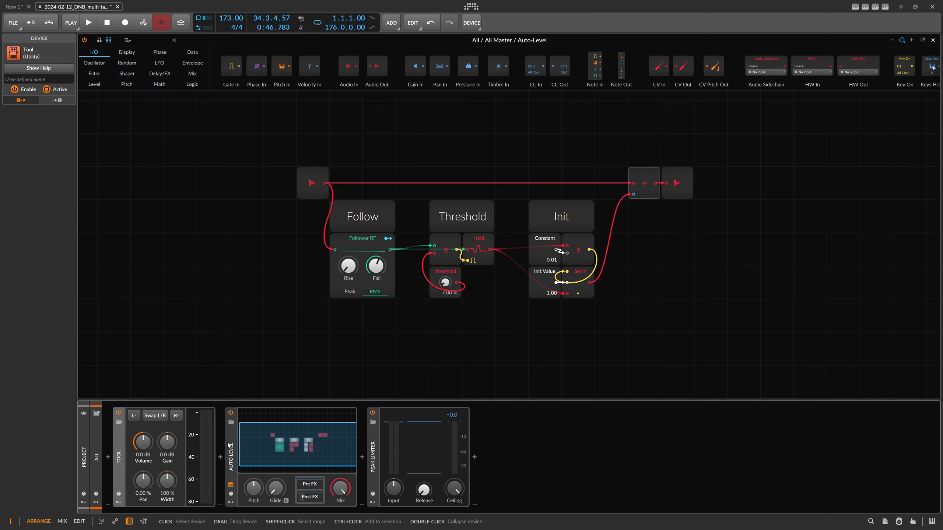
key(space)
drag(145, 446, 145, 469)
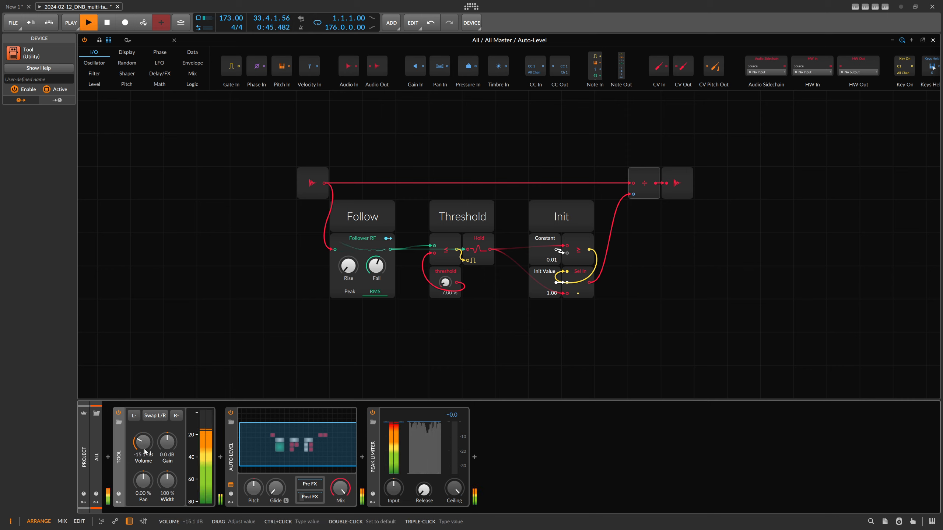
key(space)
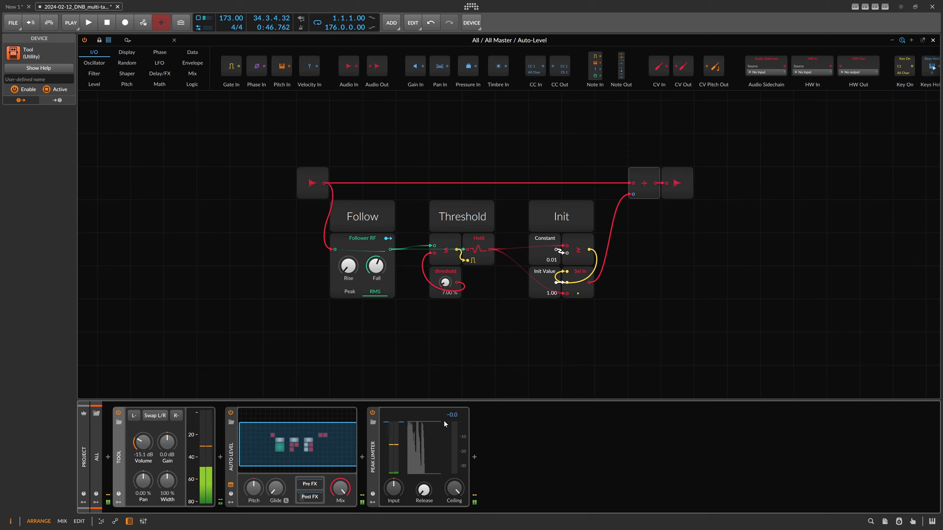
Step: Test playback with the Tool volume raised to +13.0 dB and reset the volume to 0.0 dB
key(space)
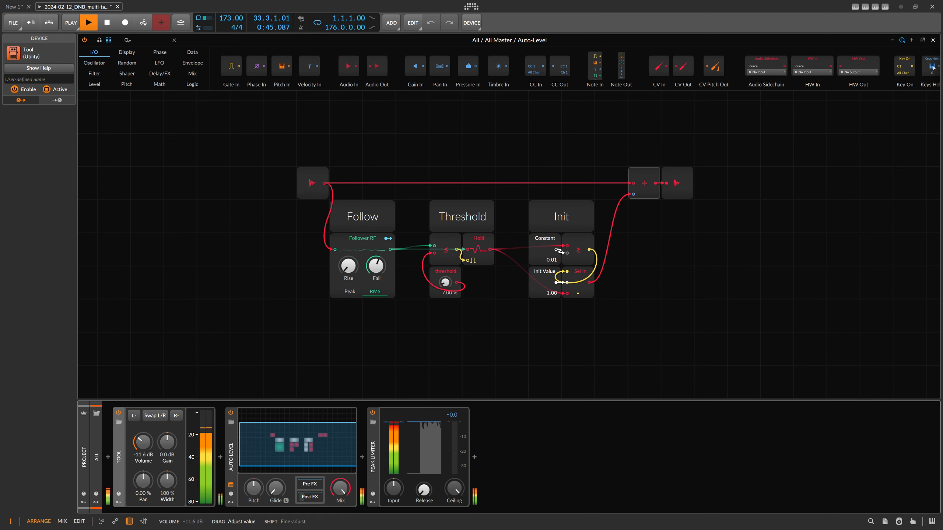
drag(146, 445, 145, 408)
key(space)
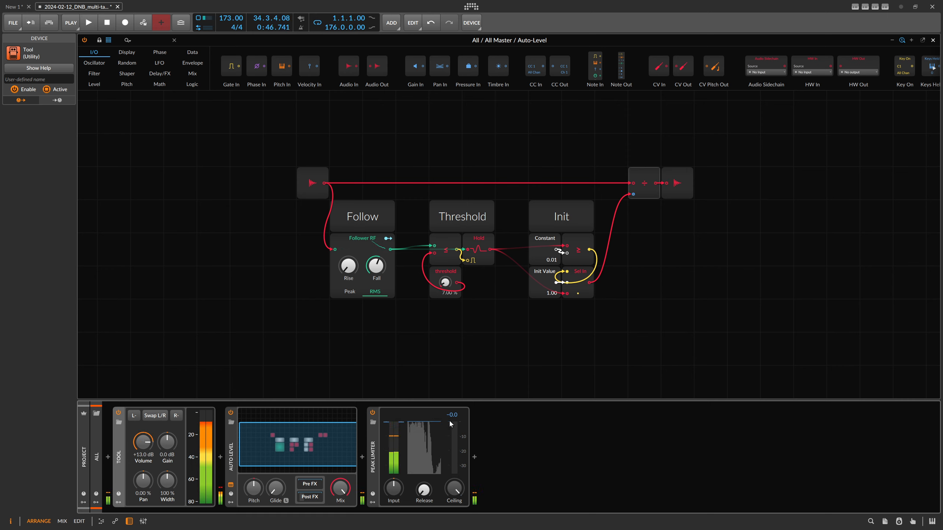
double_click(148, 455)
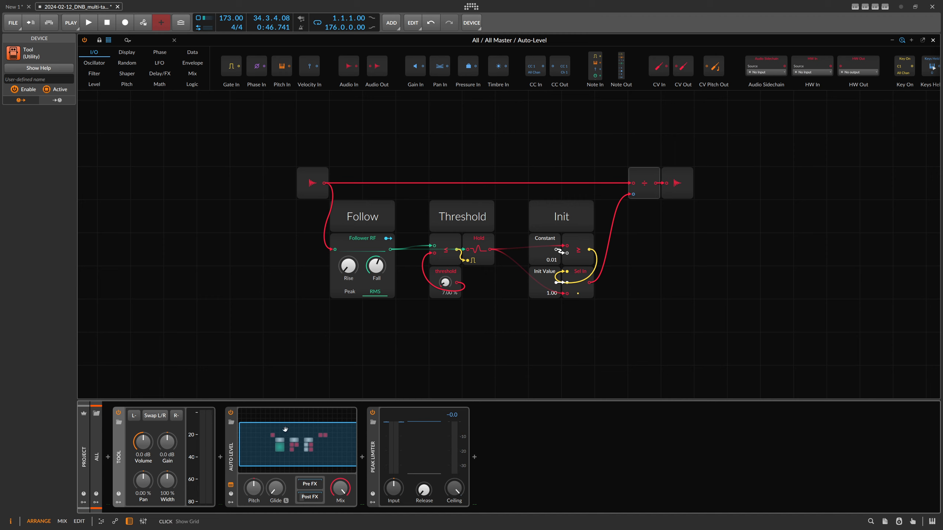
Step: Move the Audio In module away from the Follow section to free space for more modules
mouse_move(376, 266)
drag(376, 266, 377, 264)
drag(265, 259, 406, 300)
drag(435, 213, 302, 146)
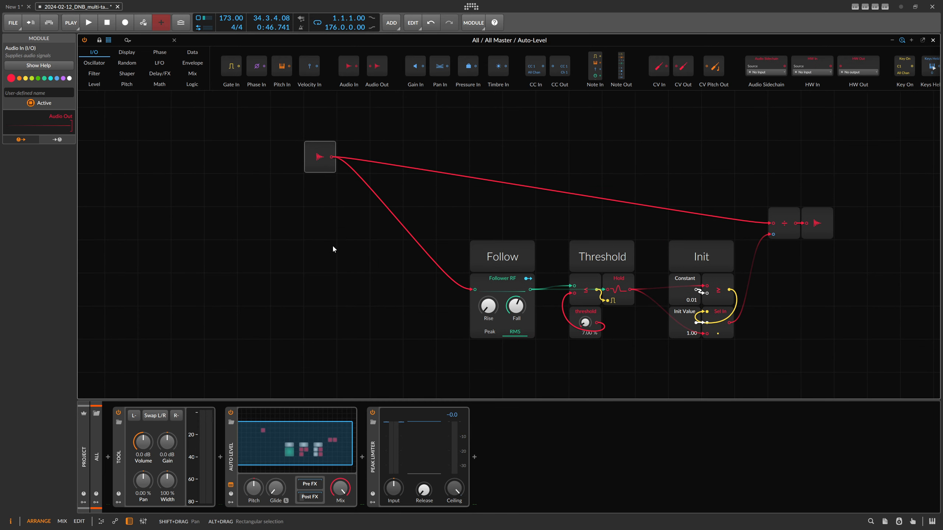
Step: Add an XP filter module in front of the Follow section and set its cutoff modulation amount to 0.00 st
click(146, 40)
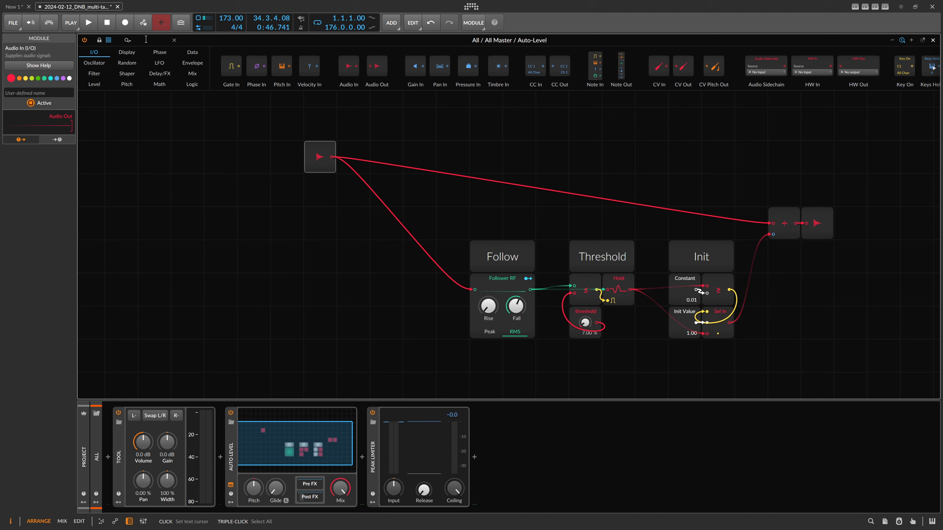
text(xp)
drag(109, 56, 317, 282)
drag(320, 322, 320, 353)
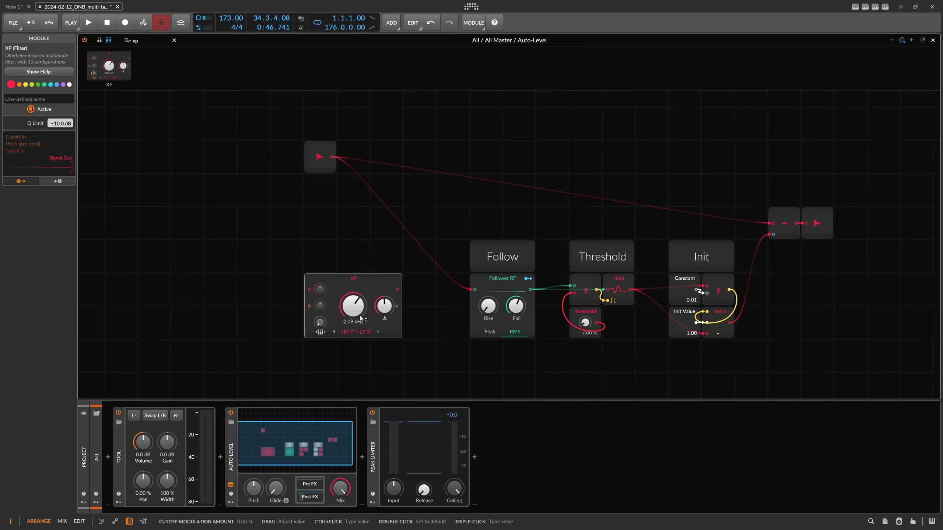
Step: Set the XP filter's cutoff to 262 Hz, its mode to Band-pass 2 and its resonance to 0.00 %
drag(354, 308, 354, 334)
click(353, 332)
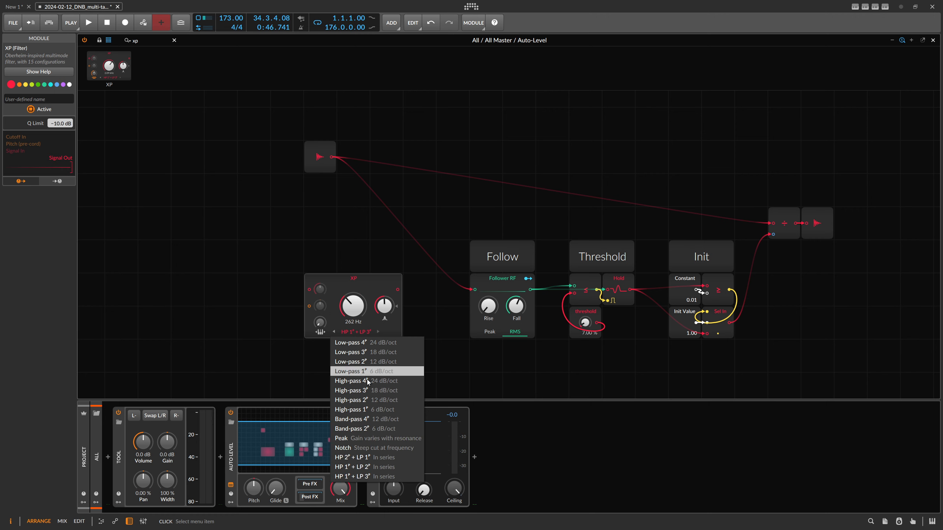
click(362, 432)
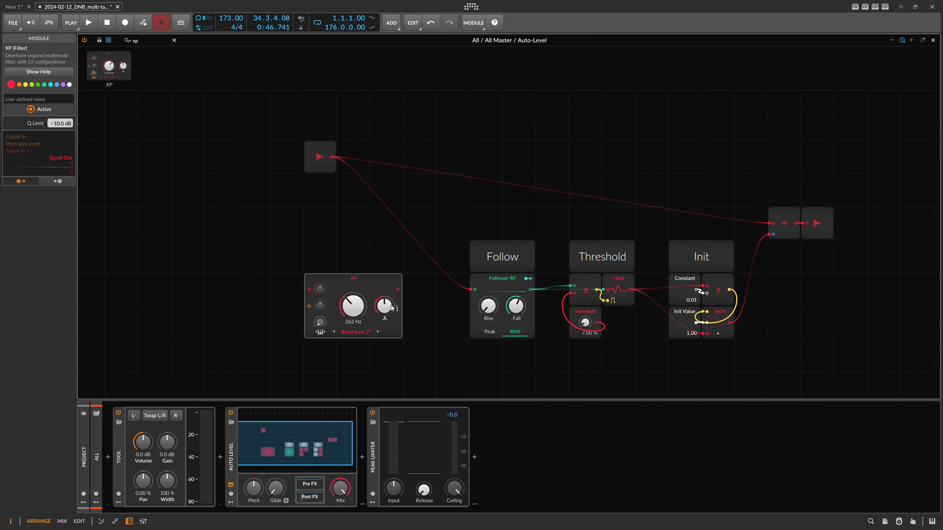
drag(386, 302, 385, 331)
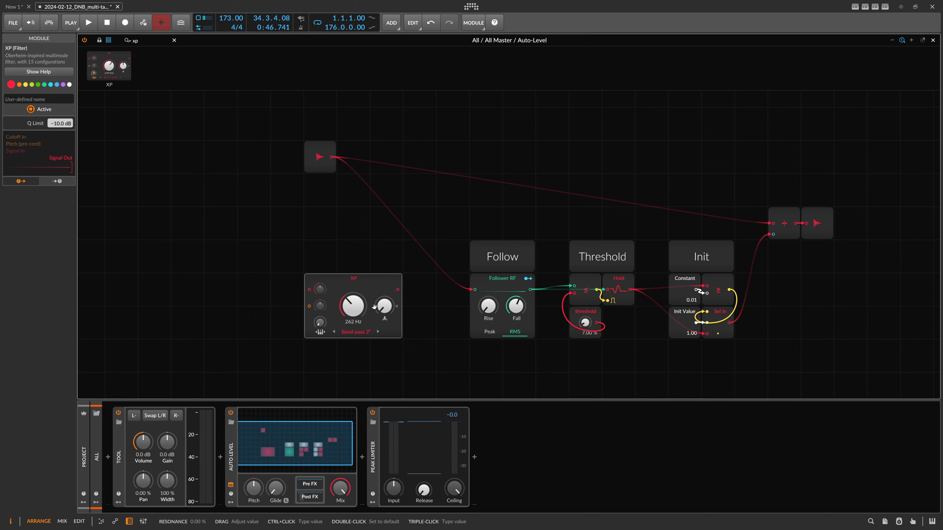
Step: Patch the XP filter in after Audio In, feeding the follower and the divider, and move Audio In farther from it
mouse_move(352, 277)
mouse_down()
mouse_move(385, 177)
mouse_move(332, 160)
mouse_move(385, 153)
mouse_move(353, 252)
mouse_move(404, 269)
mouse_up()
drag(320, 157, 287, 157)
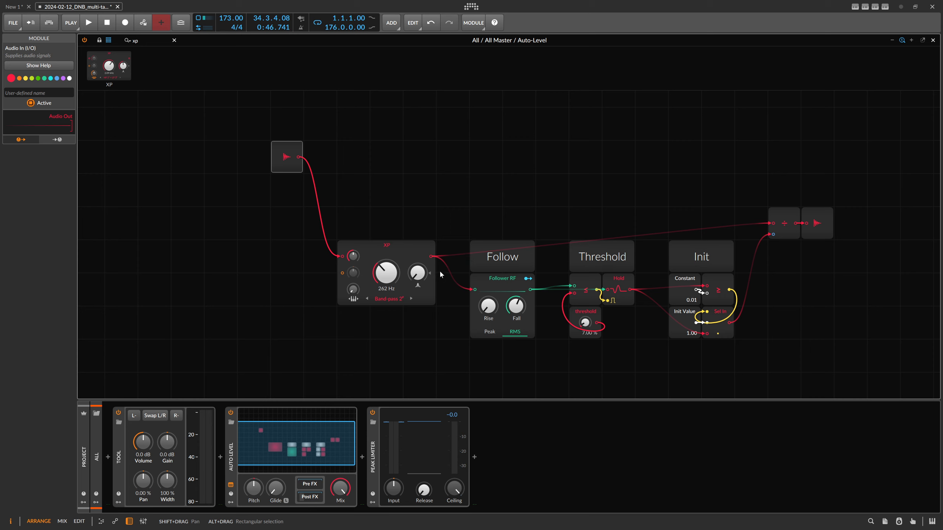
Step: Add a Value module, connect it to the XP filter's pitch input and leave a gap between the two
text(value)
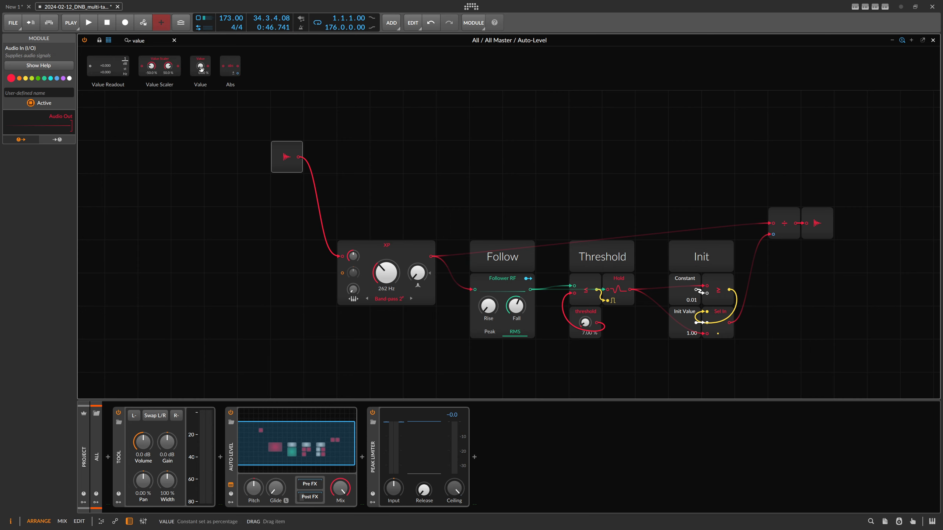
drag(201, 65, 342, 273)
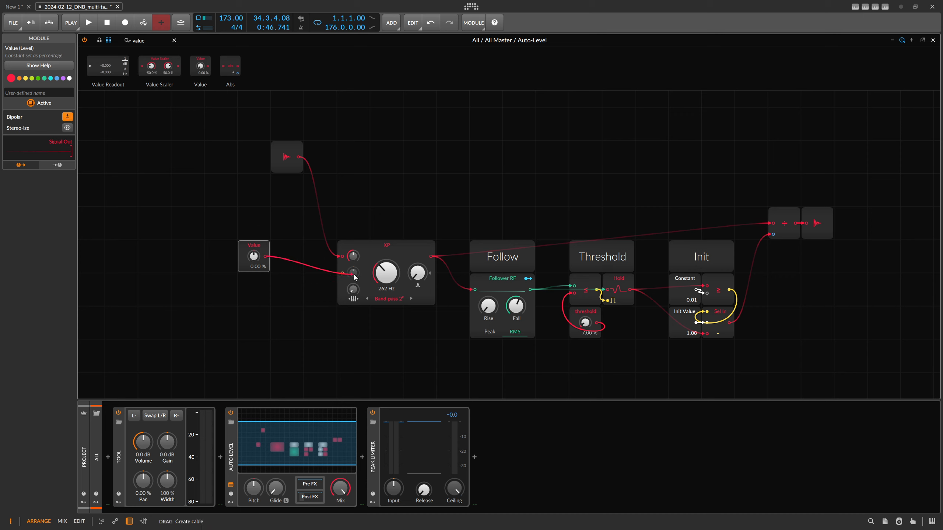
drag(253, 246, 221, 279)
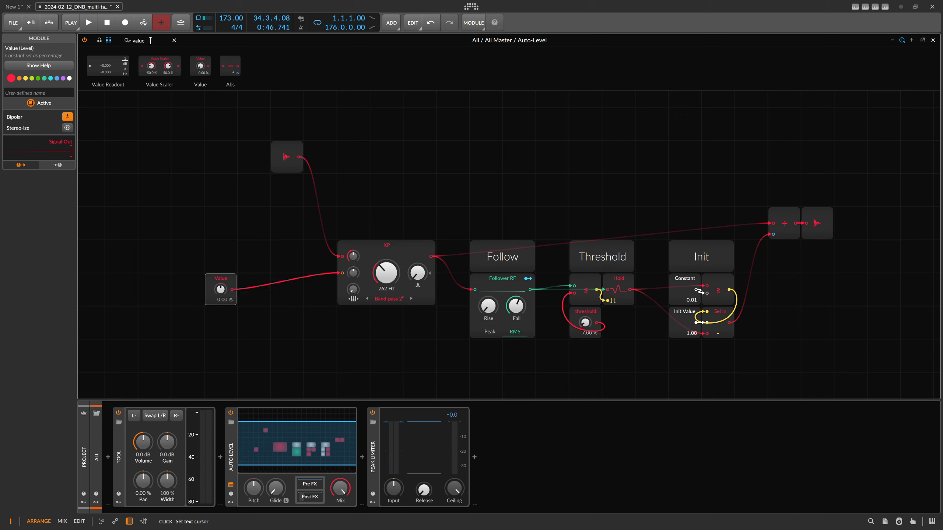
Step: Insert a Pitch Quantize module between Value and the XP filter with only C#, D#, F, F#, G# and A# enabled
key(BackSpace)
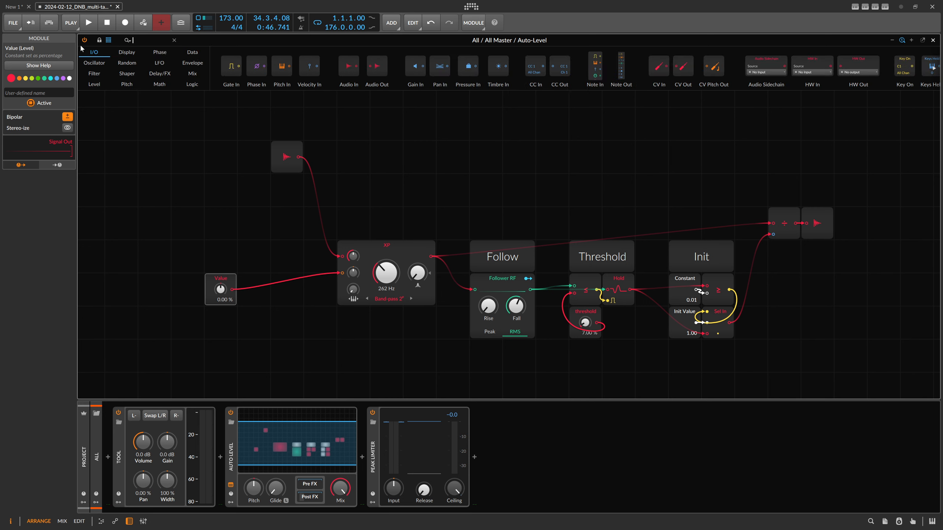
text(qua)
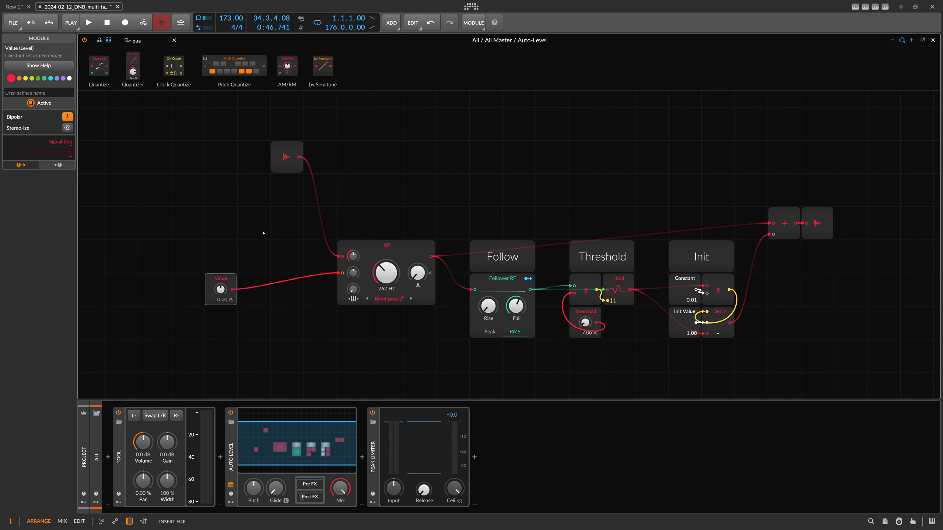
drag(262, 231, 263, 289)
click(254, 300)
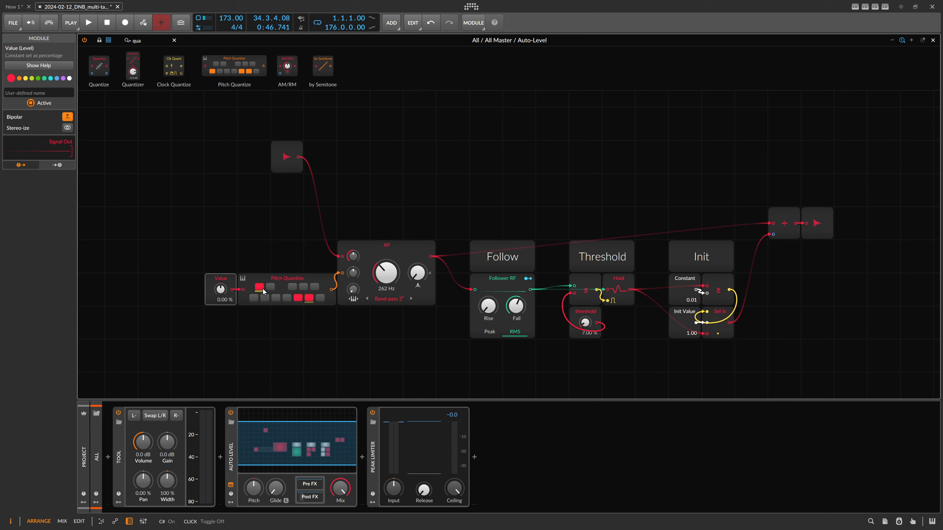
click(287, 298)
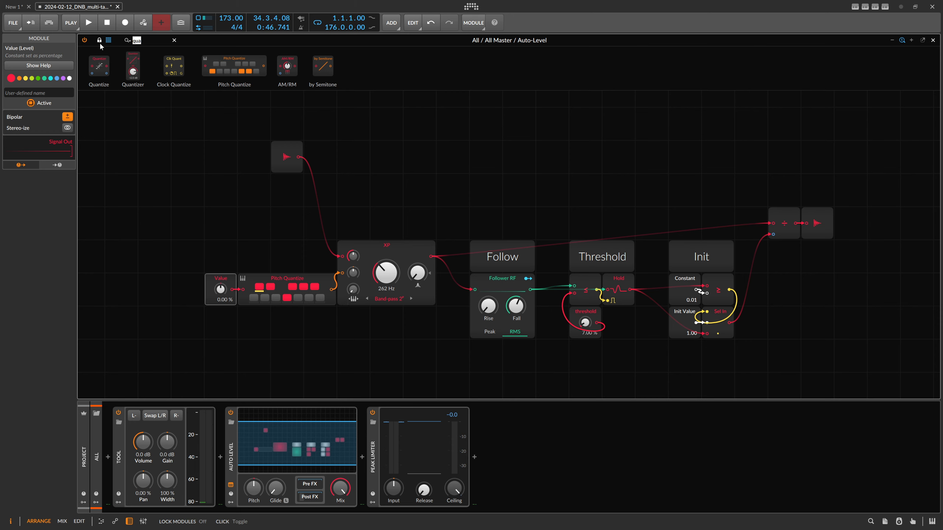
Step: Insert an Amplify module at 4.67 % before Audio Out and leave a gap between it and the Divide module
key(BackSpace)
key(BackSpace)
key(BackSpace)
text(am)
drag(98, 67, 818, 225)
click(756, 222)
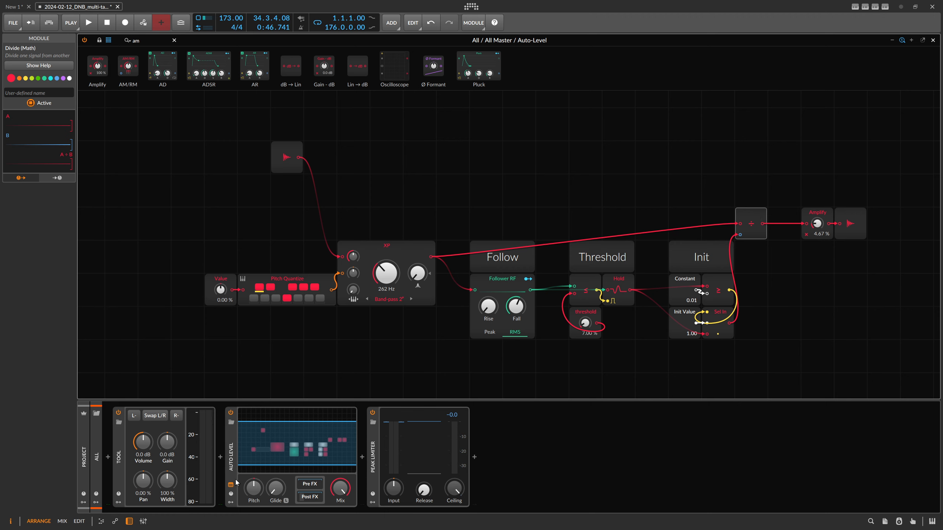
Step: Set the Auto-Level device's voice stacking to 16
click(230, 454)
double_click(65, 113)
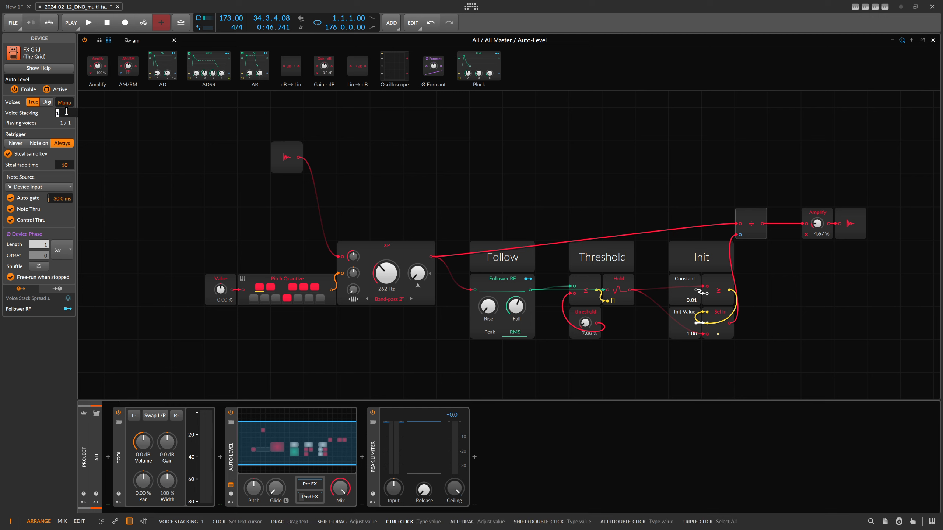
text(16)
key(Return)
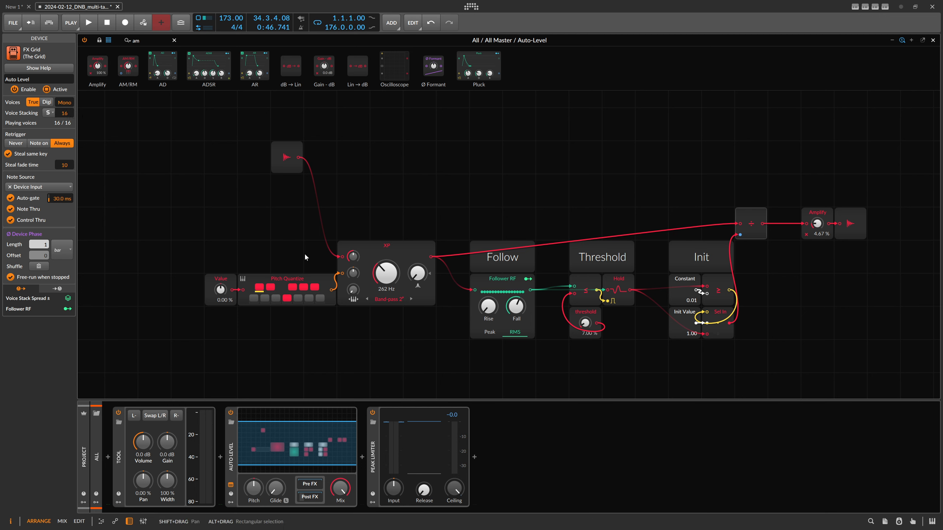
Step: Add a Stack Spread modulator ranging from -1 to +1 to the Auto-Level device and have it modulate Value by 0.744
click(231, 503)
click(245, 427)
text(stac)
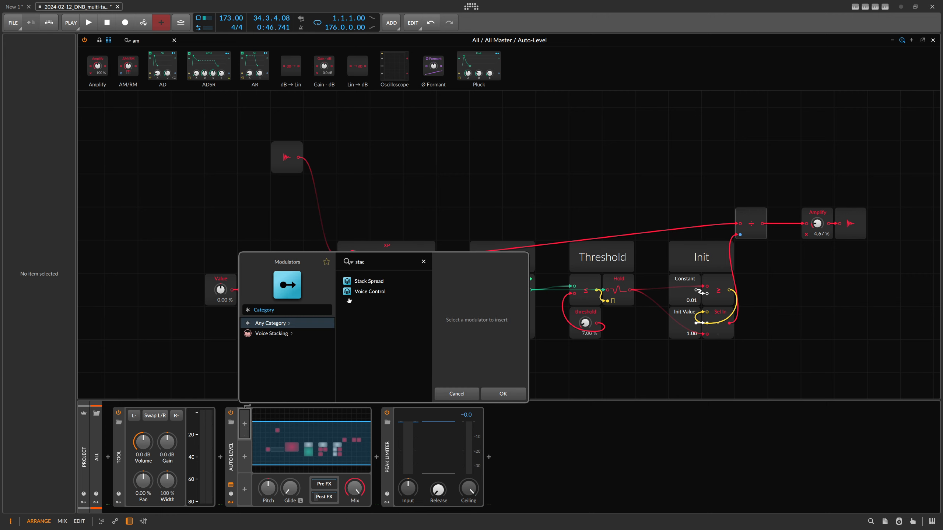
click(368, 281)
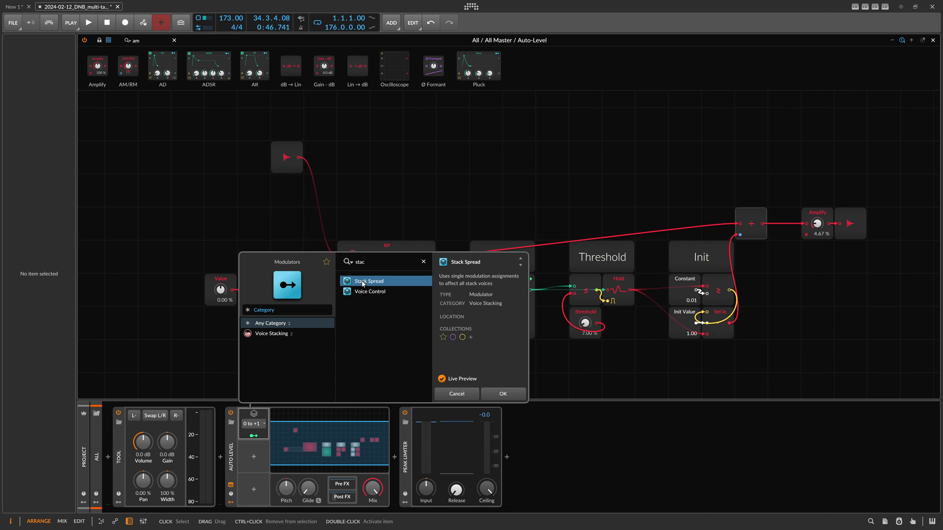
double_click(368, 281)
click(253, 424)
click(282, 321)
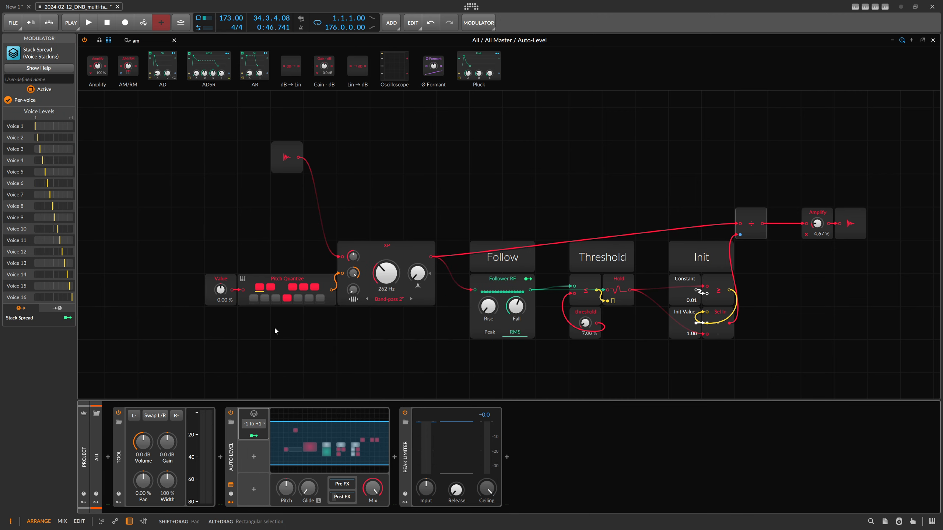
click(254, 436)
drag(220, 290, 221, 275)
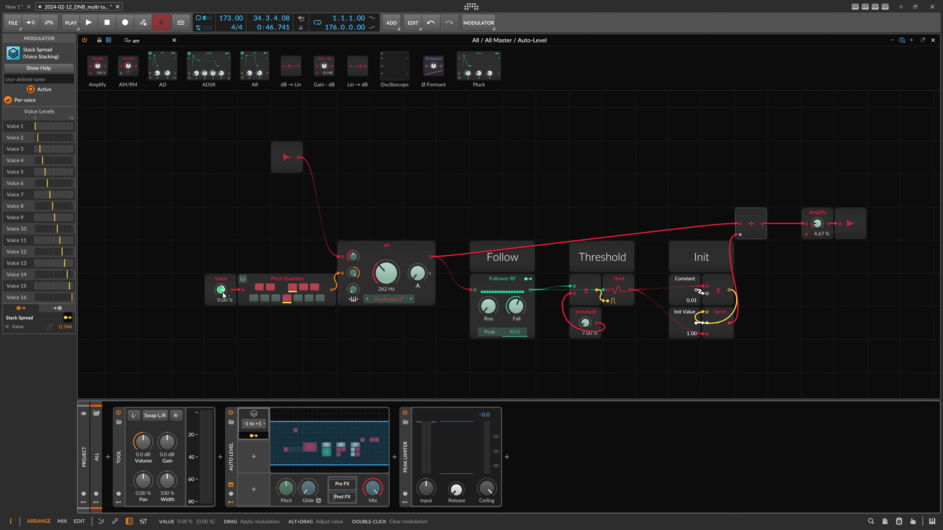
Step: Insert an EQ+ between the Auto-Level device and the Peak Limiter, and end the Stack Spread mapping
click(394, 457)
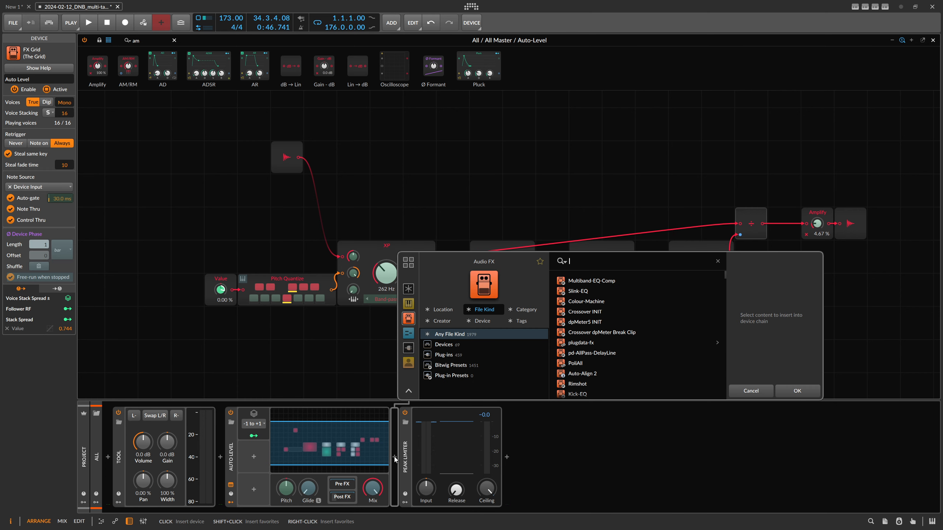
text(eq)
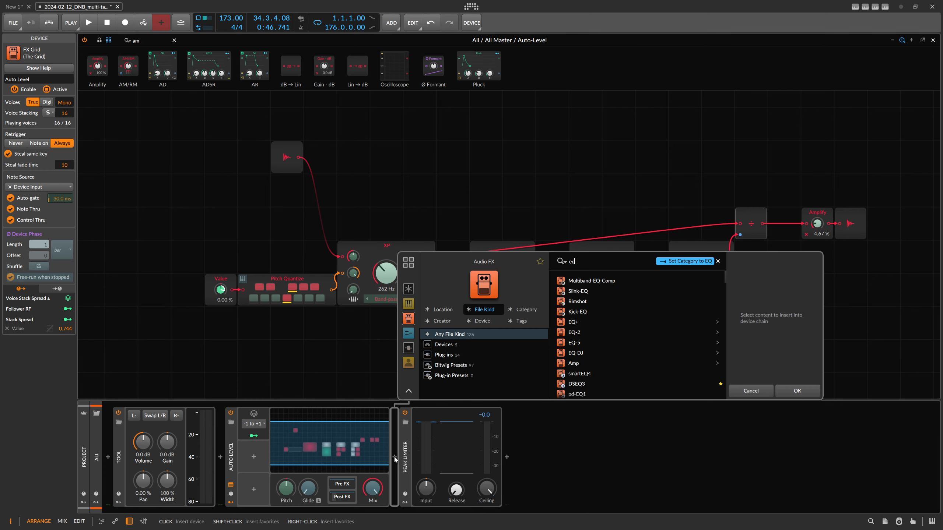
double_click(587, 322)
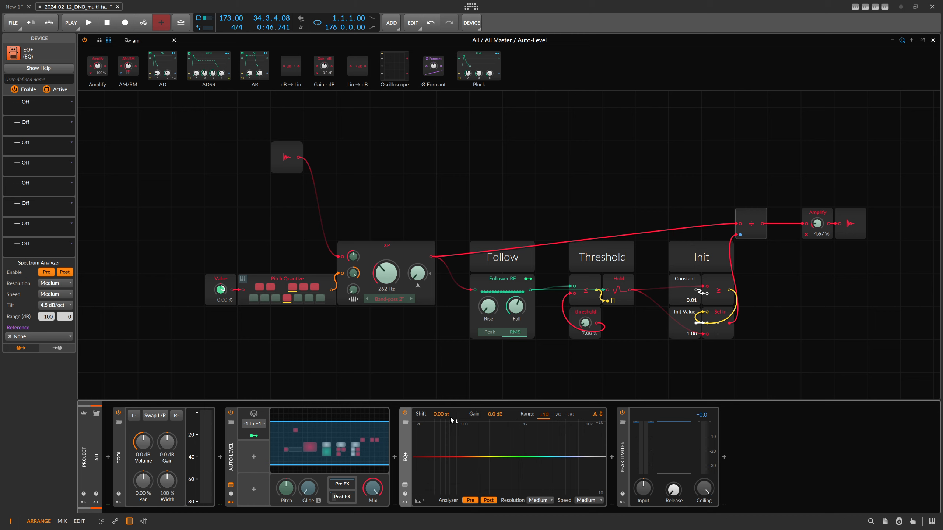
click(261, 436)
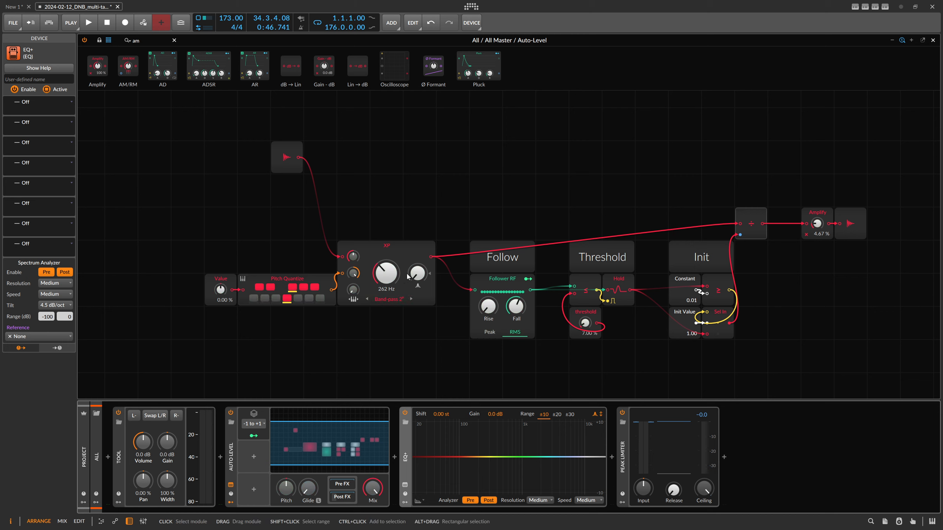
Step: Raise the XP filter's resonance past 95 %
drag(417, 273, 417, 227)
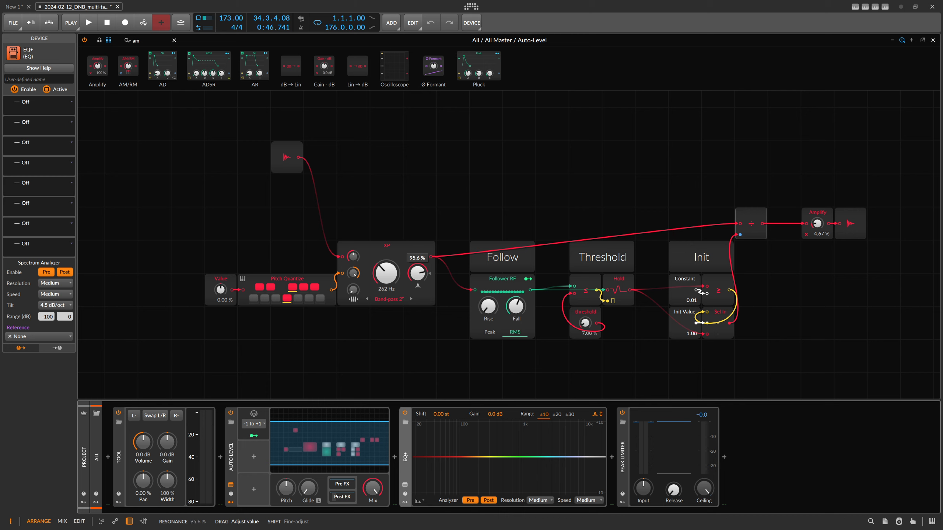
drag(418, 273, 418, 273)
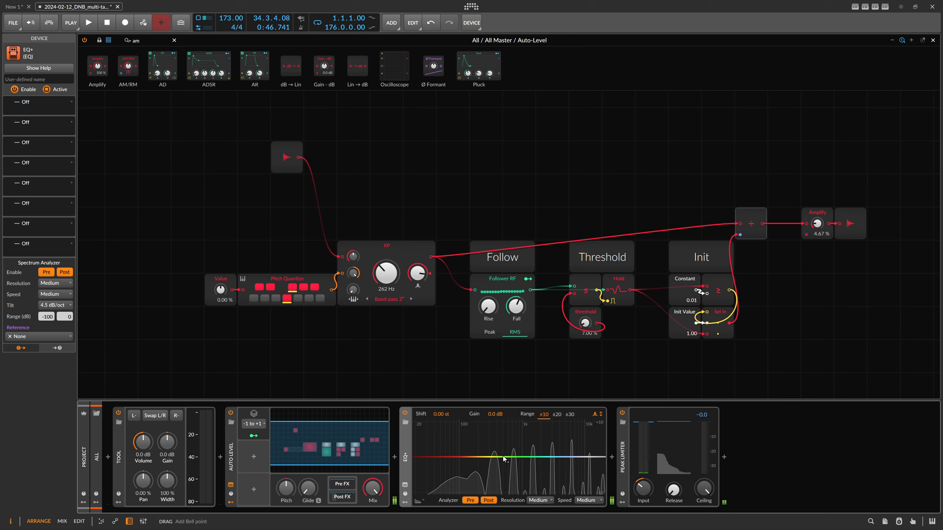
Step: Set the EQ+ spectrum analyzer's speed to Very Fast and its resolution to Huge
click(58, 295)
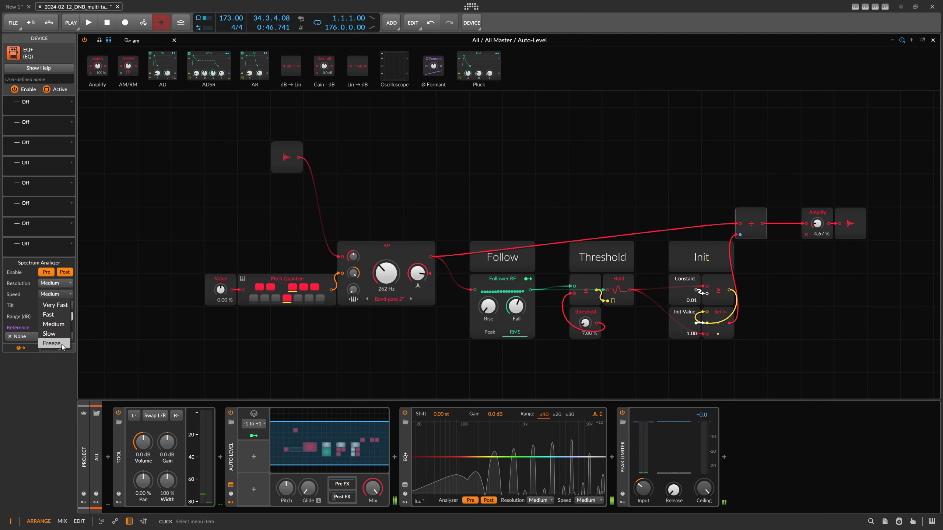
click(55, 305)
click(54, 285)
click(57, 322)
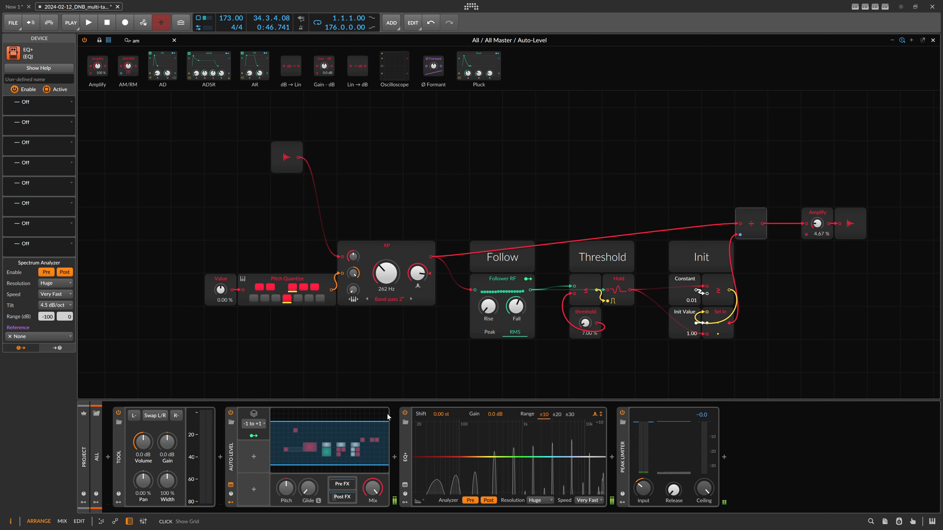
Step: Set the XP filter's cutoff to 1.05 kHz (C5)
click(254, 435)
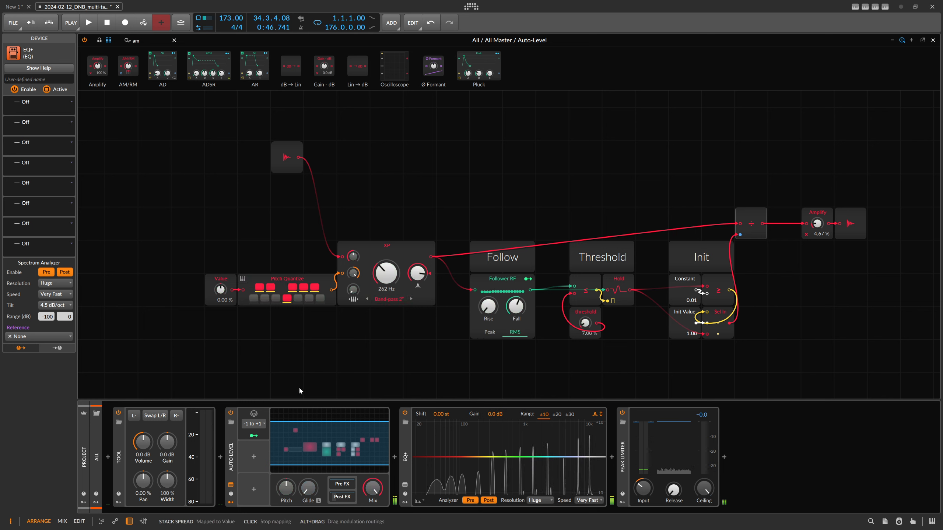
ctrl+click(385, 275)
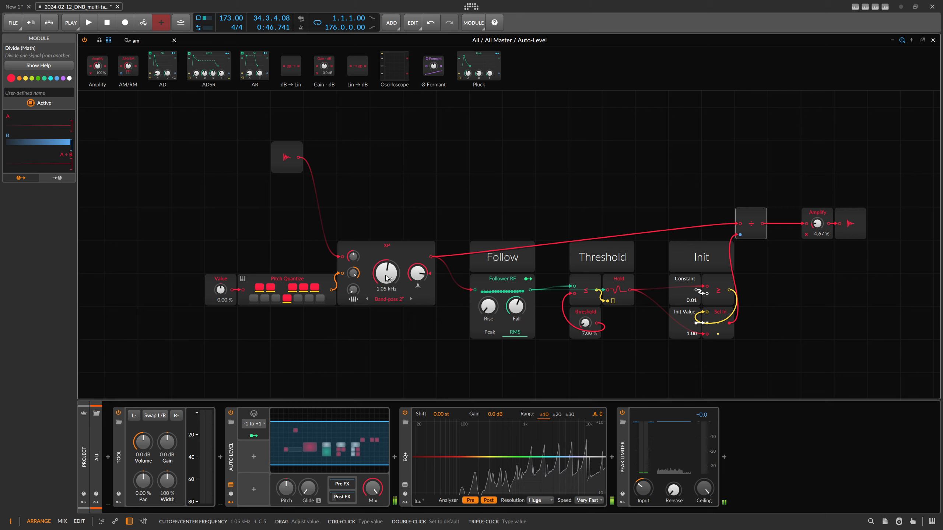
key(Return)
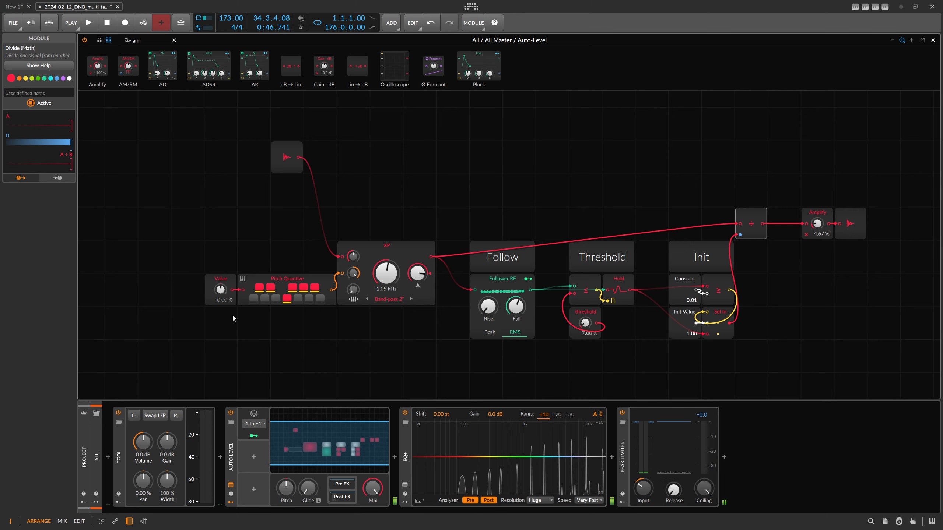
Step: Set the Stack Spread modulation of Value to 0.496 and the Value module's level to -11.2 %
click(253, 436)
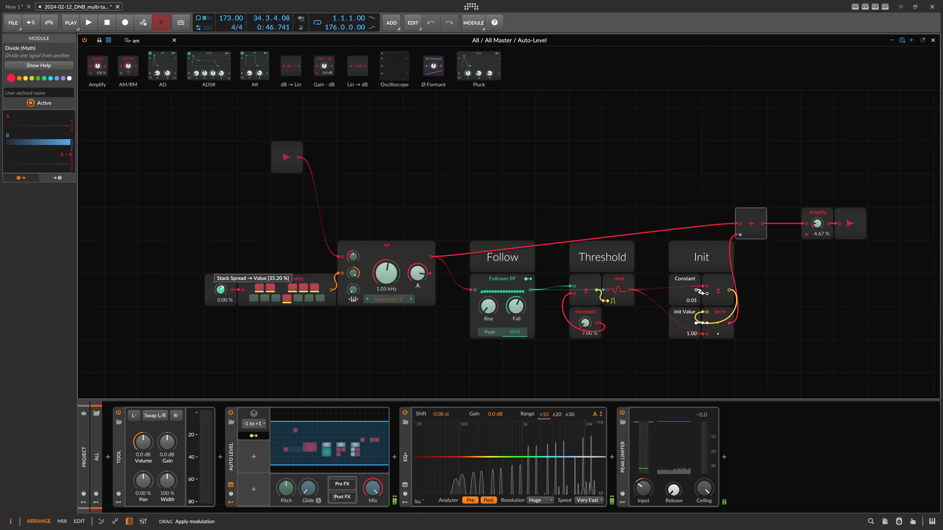
drag(221, 290, 221, 300)
click(257, 436)
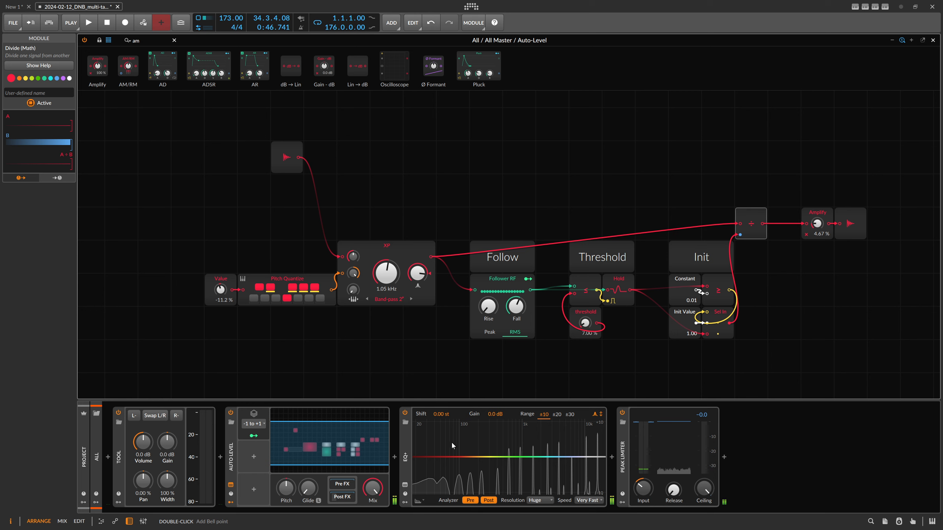
Step: Reduce the Auto-Level device's voice stacking to 13 and set the XP filter's resonance to about 105 %
click(236, 429)
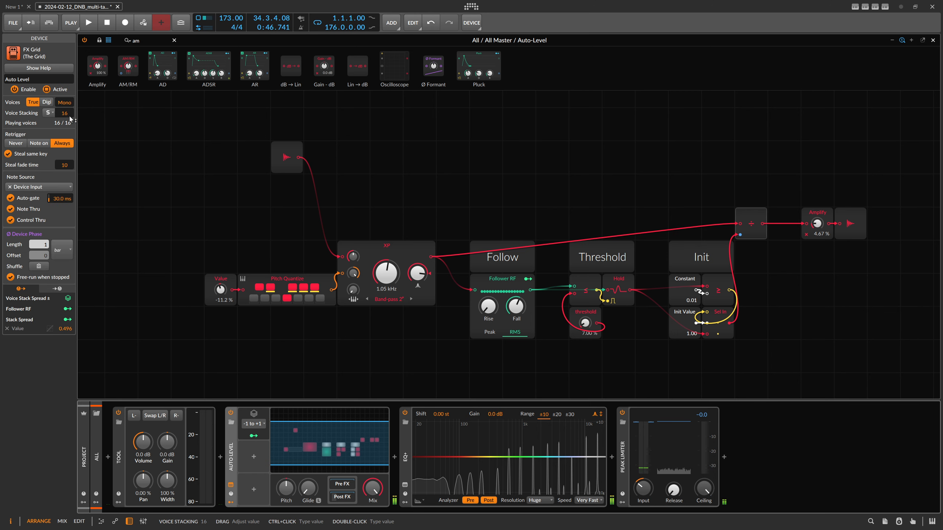
drag(69, 114, 70, 119)
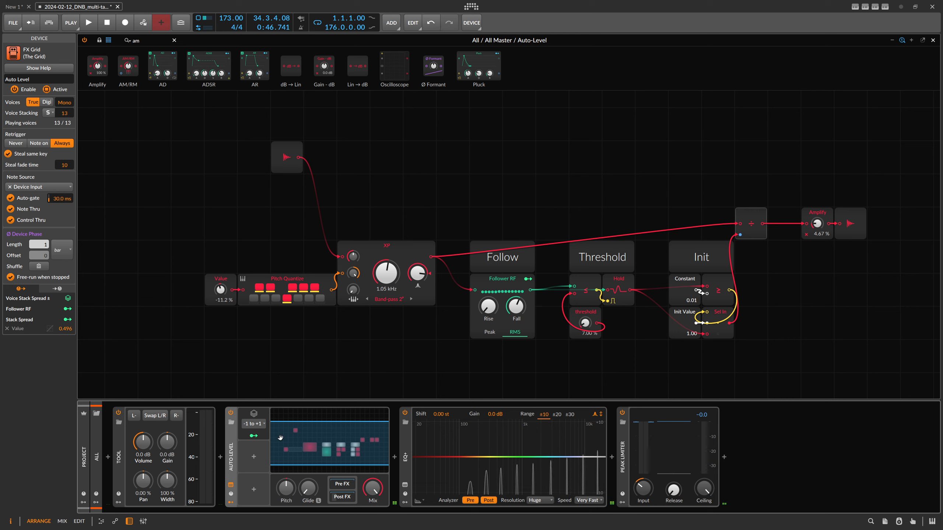
drag(419, 275, 418, 273)
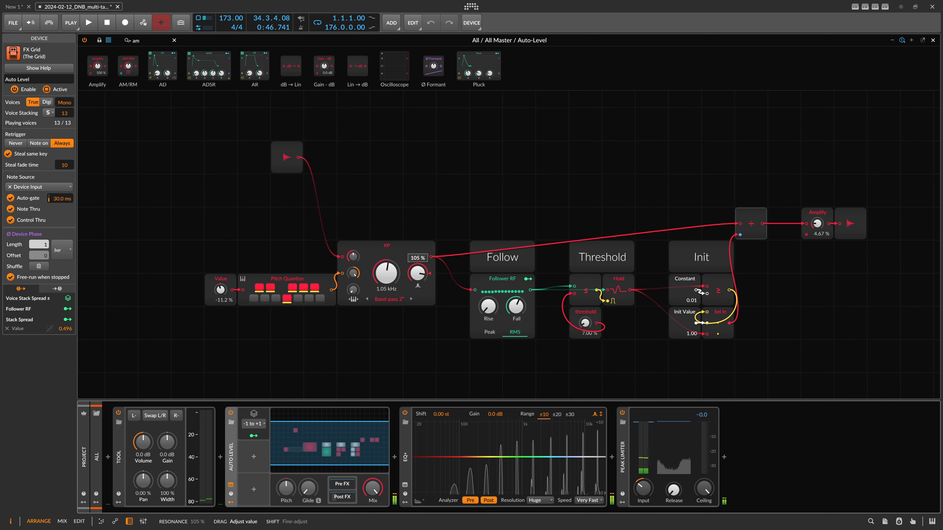
drag(419, 273, 418, 273)
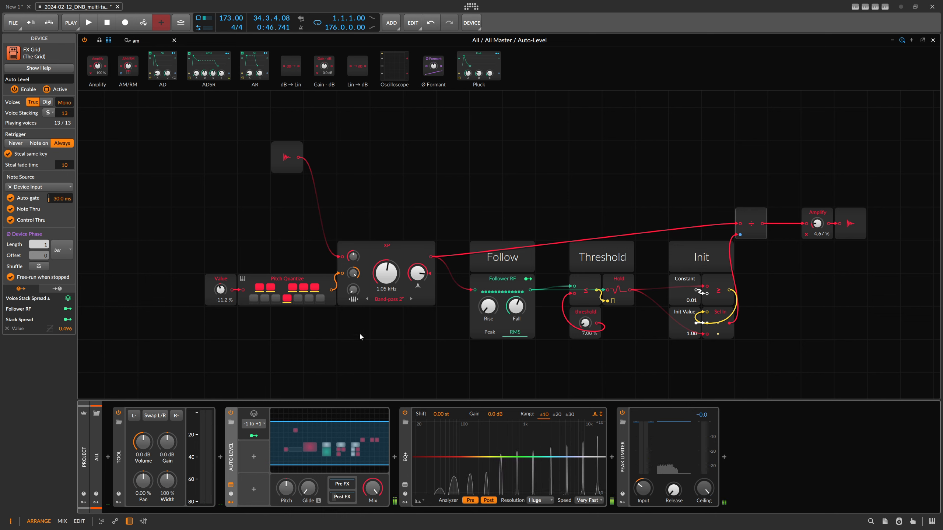
Step: Insert a second Amplify module at 100 % between Divide and the 4.67 % Amplify, and modulate it with Stack Spread by -0.86
click(817, 215)
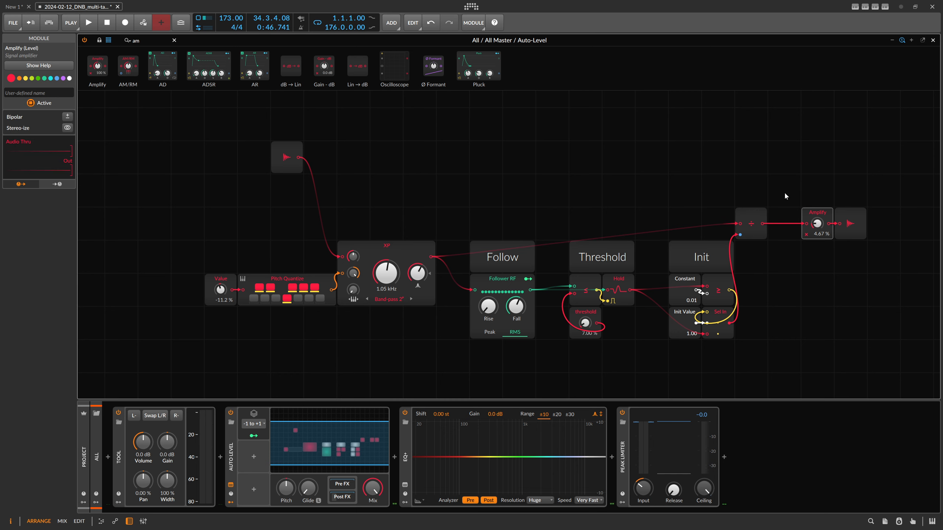
drag(154, 41, 784, 223)
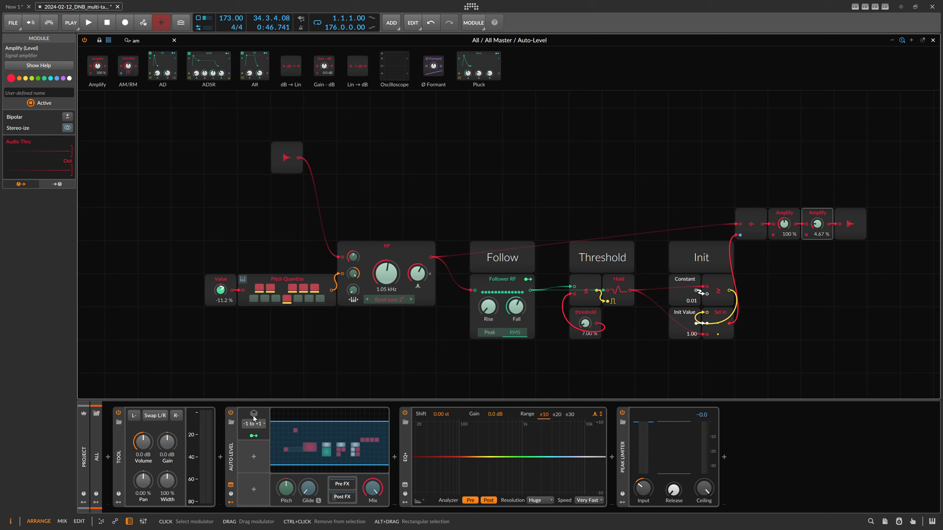
click(254, 436)
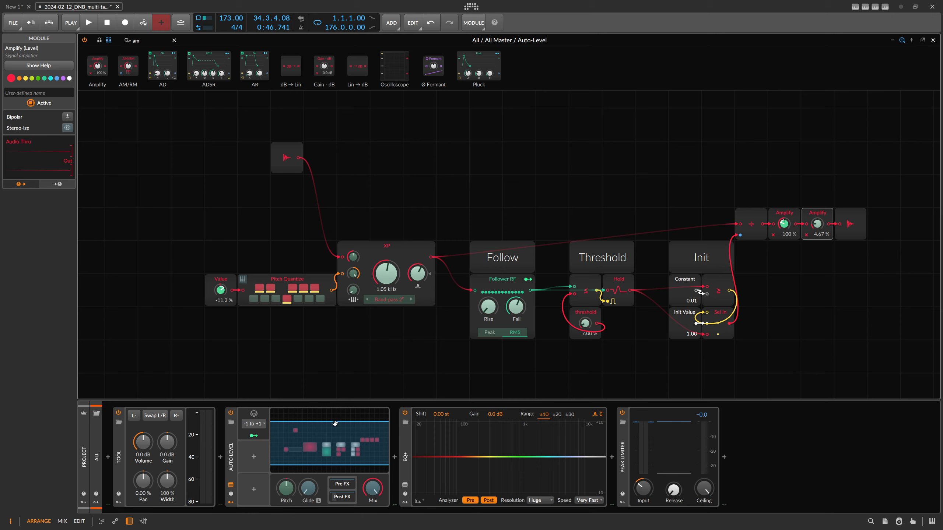
click(254, 435)
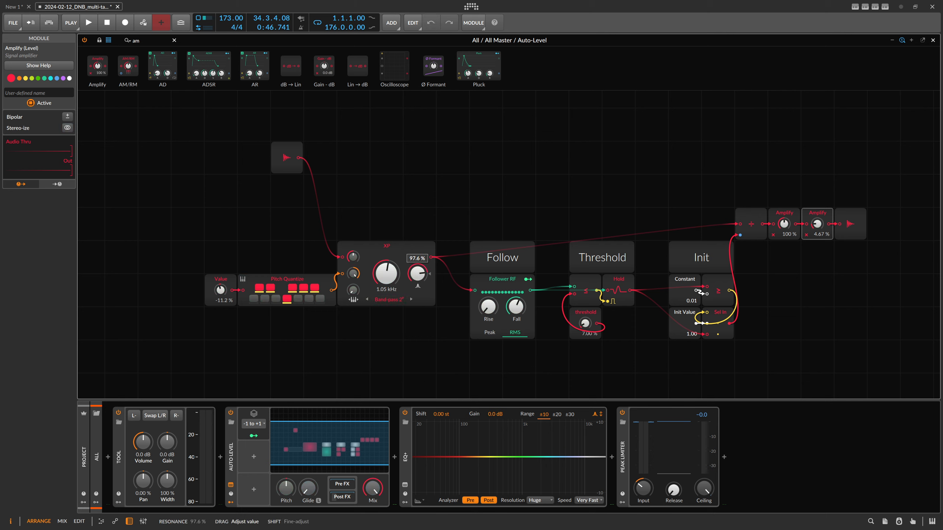
click(262, 435)
mouse_move(784, 224)
mouse_down()
mouse_move(784, 215)
mouse_move(784, 226)
mouse_up()
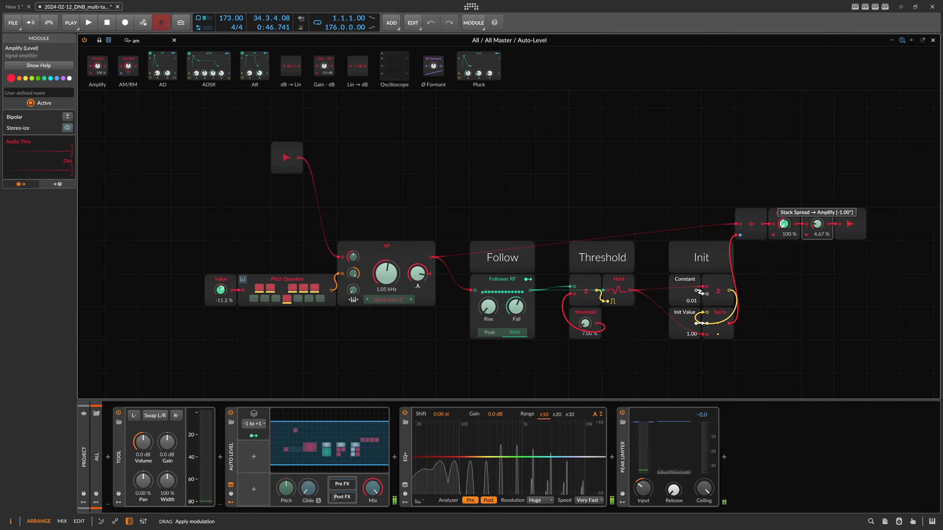
drag(783, 226, 783, 225)
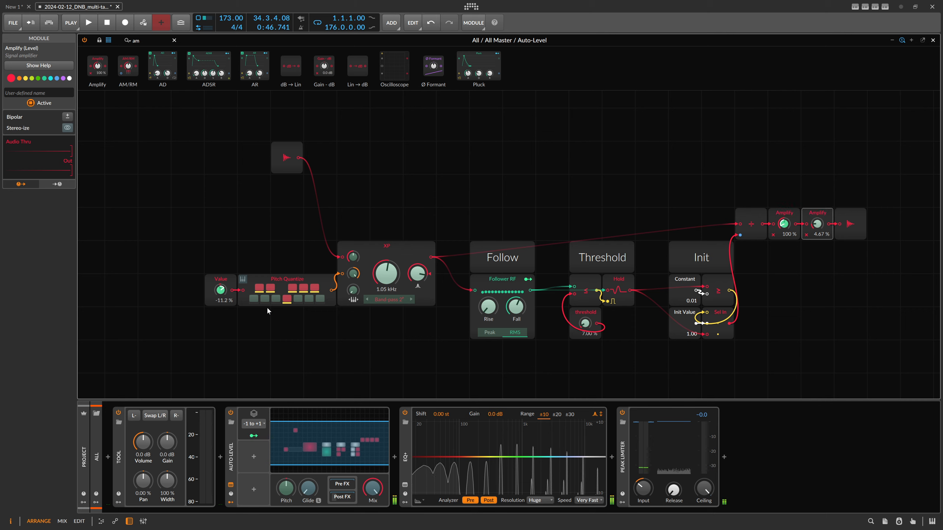
Step: Add a Macro modulator to the Auto-Level device below Stack Spread
click(254, 459)
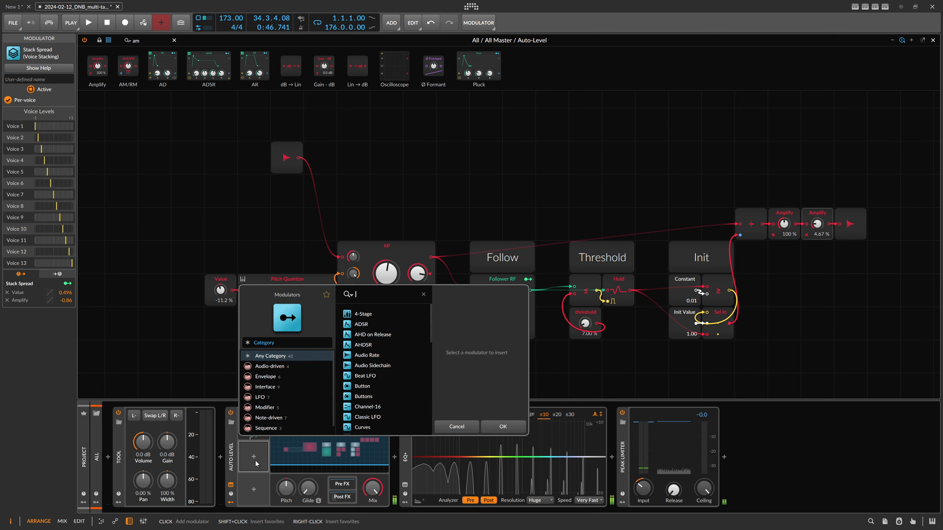
text(mad)
key(Down)
key(Down)
key(Return)
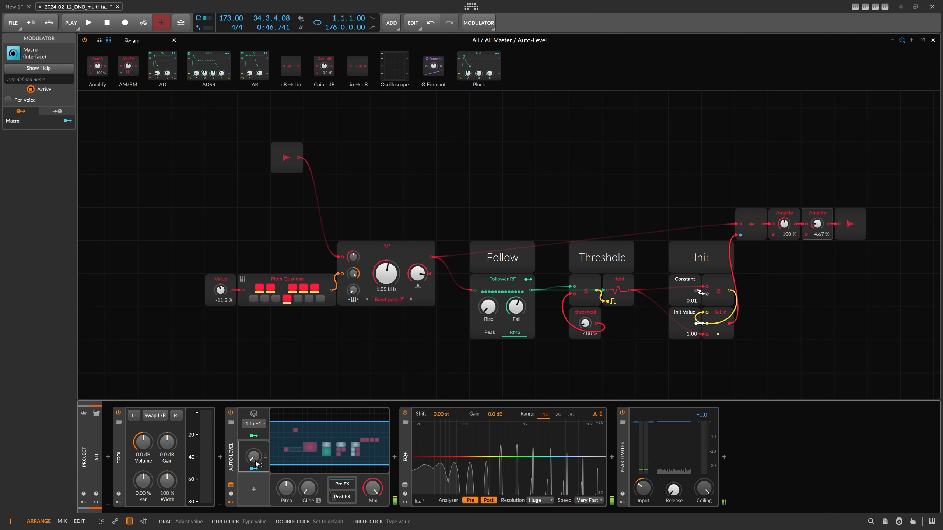
Step: Make the Macro scale Stack Spread's modulation of the Amplify module
click(254, 469)
click(244, 415)
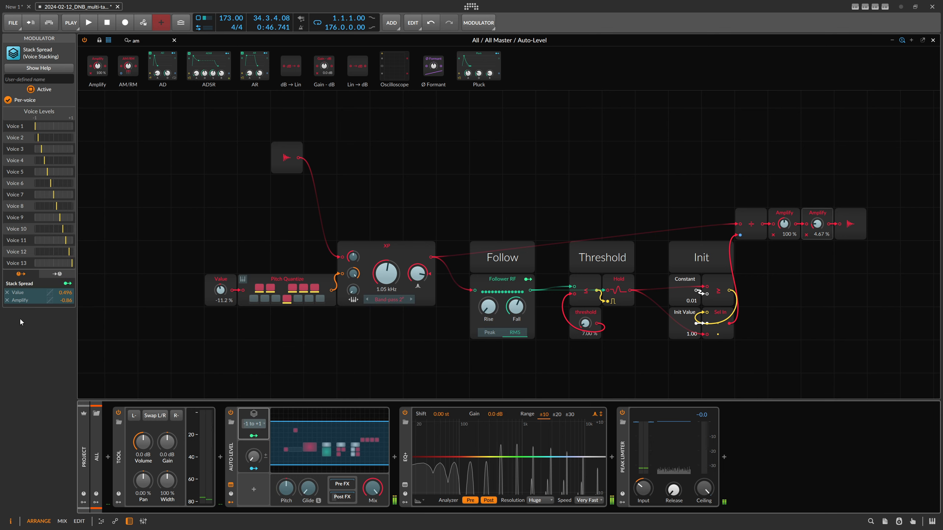
click(25, 302)
mouse_move(264, 468)
mouse_down()
mouse_move(266, 368)
mouse_move(254, 469)
mouse_move(254, 412)
mouse_move(253, 457)
mouse_up()
Step: Rename the Macro modulator to Tilt
double_click(255, 446)
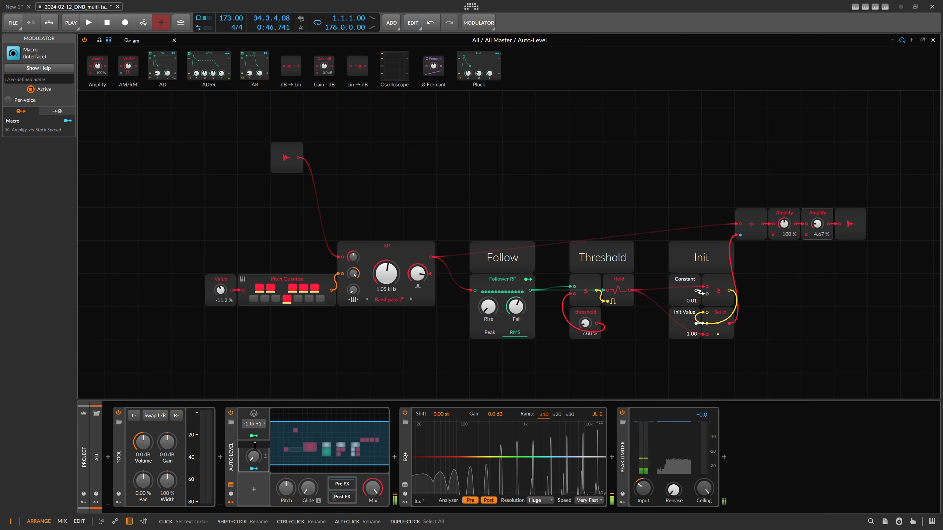
text(Tilt)
key(Return)
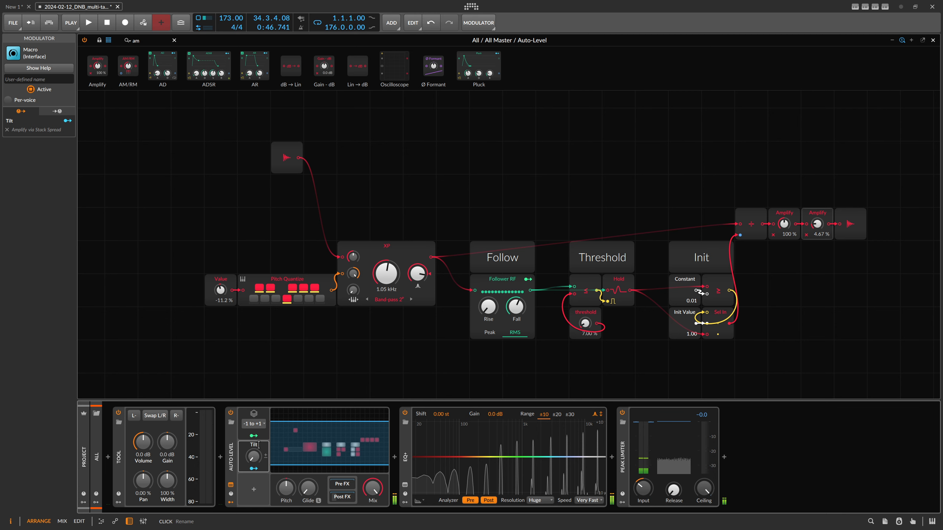
Step: Try the Tilt macro at a higher setting during playback, return it to 0 %, and raise Follower RF's Fall to maximum
drag(256, 457, 256, 435)
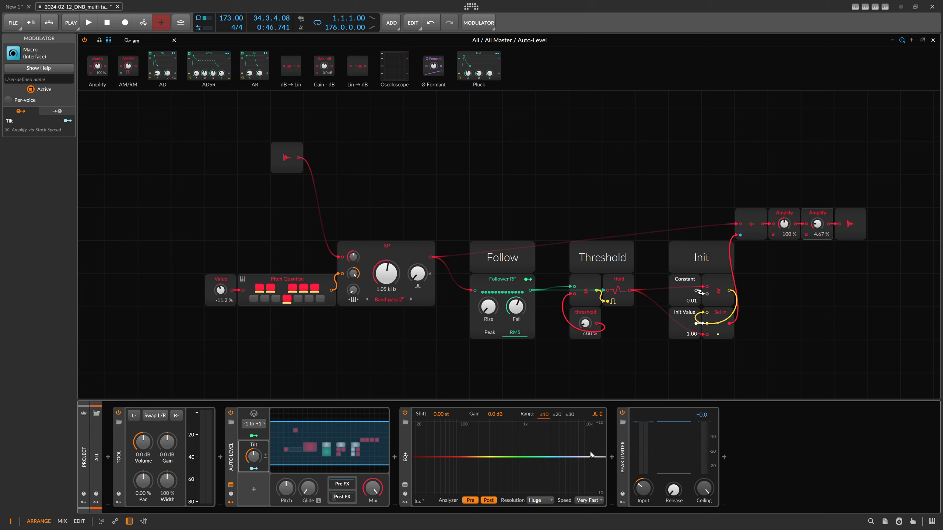
key(space)
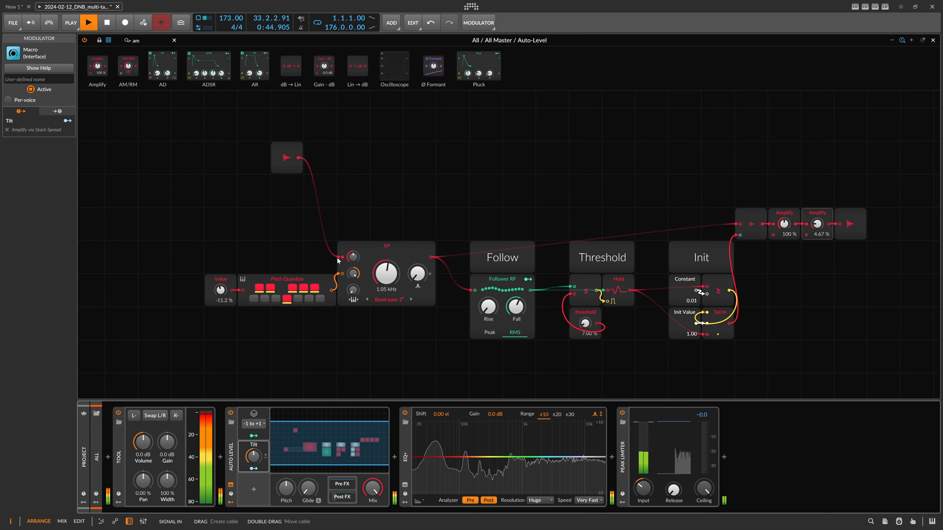
drag(253, 456, 253, 479)
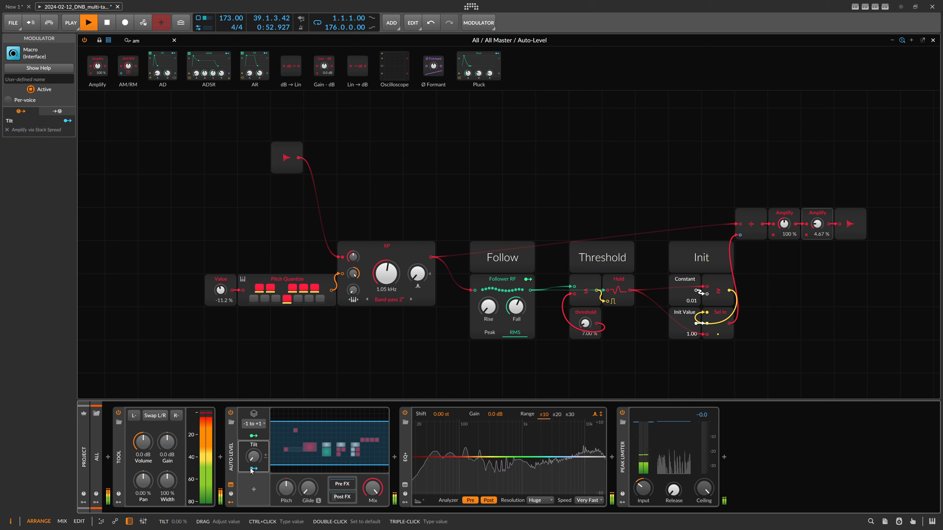
drag(516, 307, 516, 282)
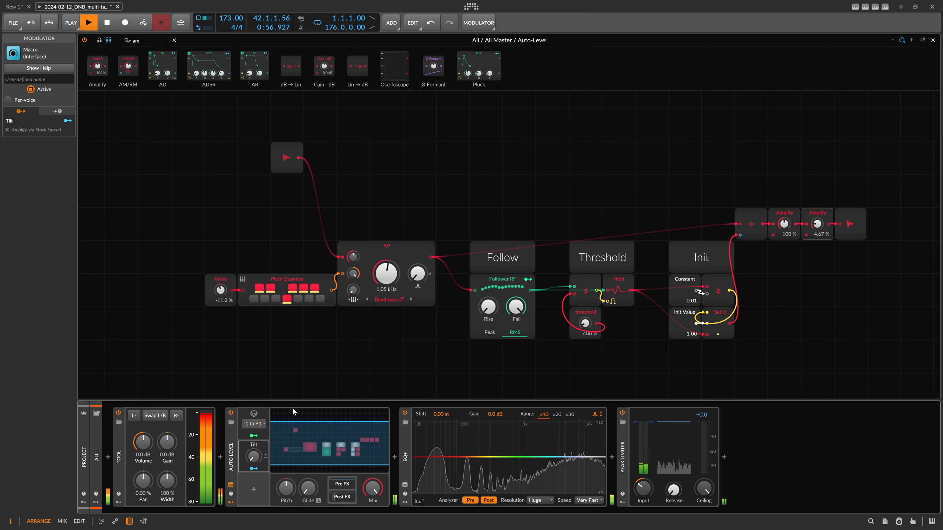
drag(254, 456, 253, 471)
Step: Balance the output level during playback by setting the last Amplify module before the output to 16.1 %
drag(819, 227, 819, 221)
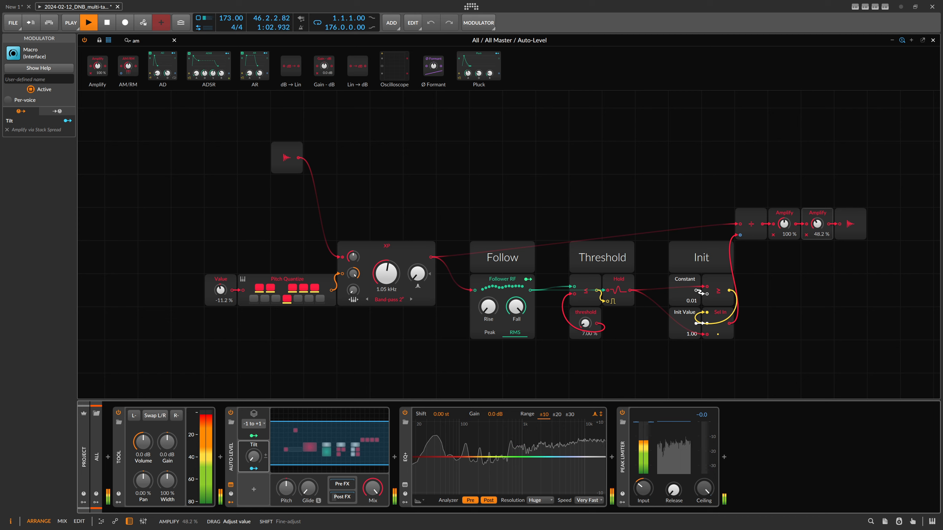
double_click(817, 224)
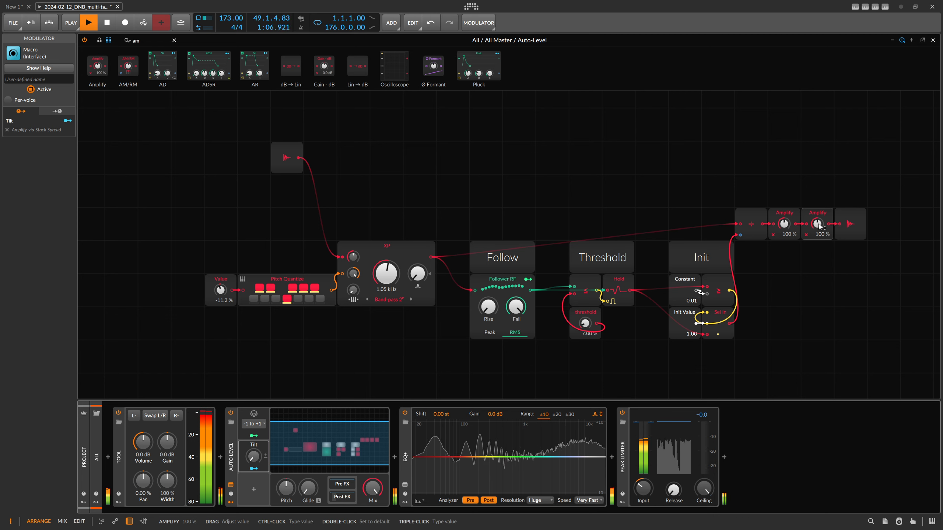
drag(819, 227, 744, 360)
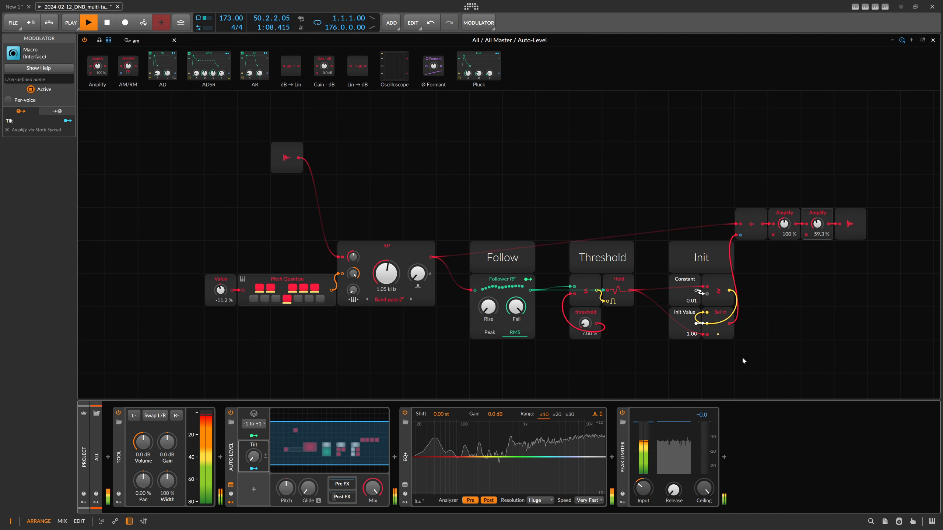
double_click(647, 484)
drag(819, 233, 819, 260)
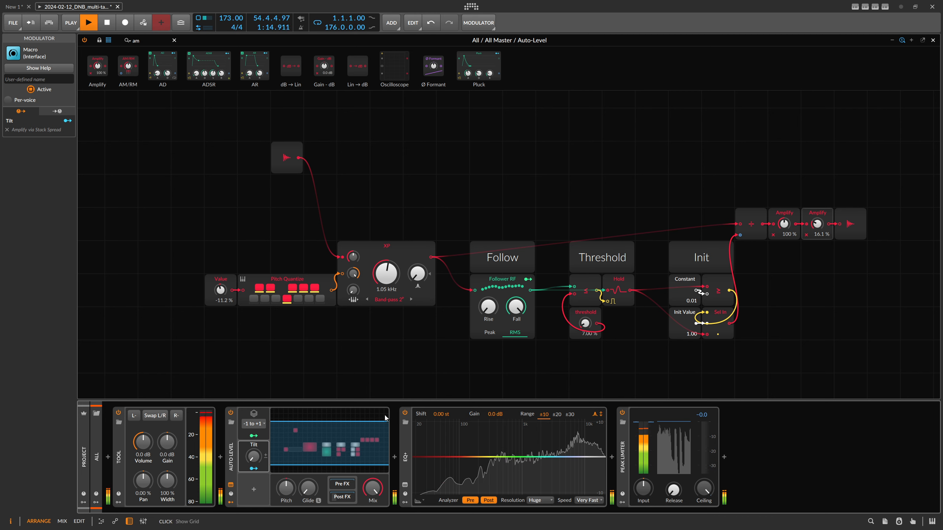
key(space)
Step: Set the Value module feeding Pitch Quantize to 0 % while adjusting Stack Spread's modulation of it
click(254, 436)
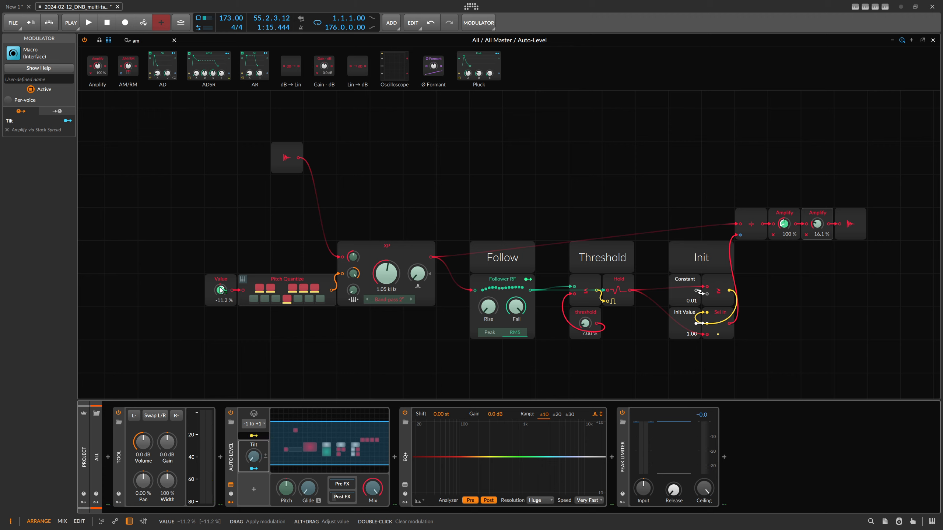
key(space)
drag(223, 291, 223, 280)
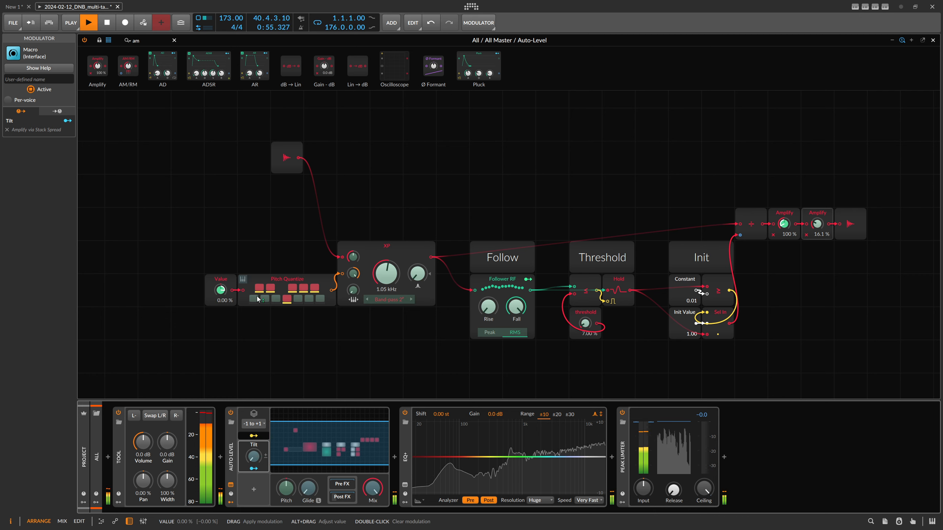
click(254, 436)
Step: Try the XP filter's resonance at 97.1 % and 90.8 % during playback, and return it to minimum
drag(418, 274, 418, 218)
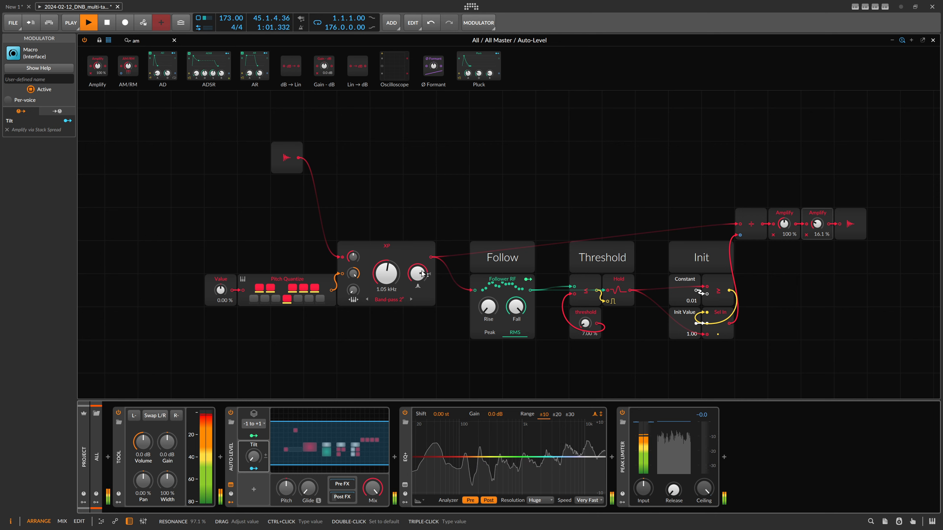
key(space)
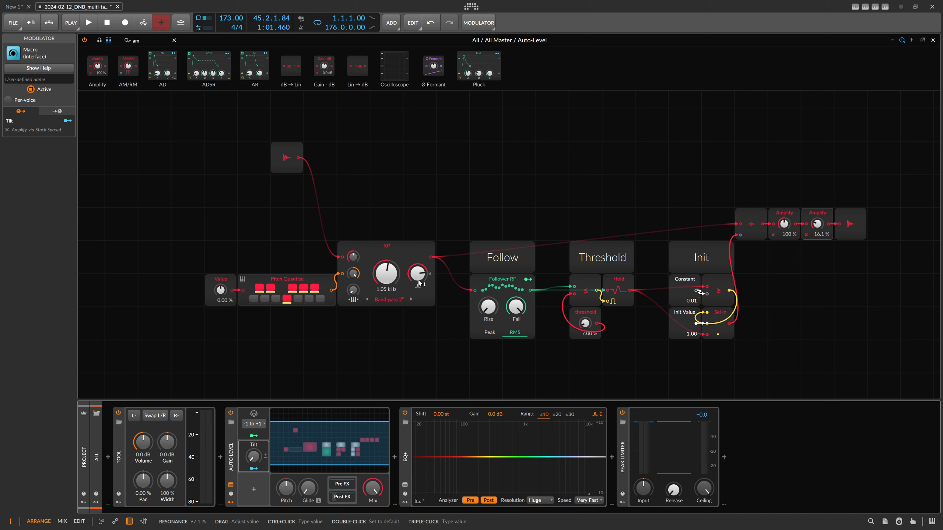
key(space)
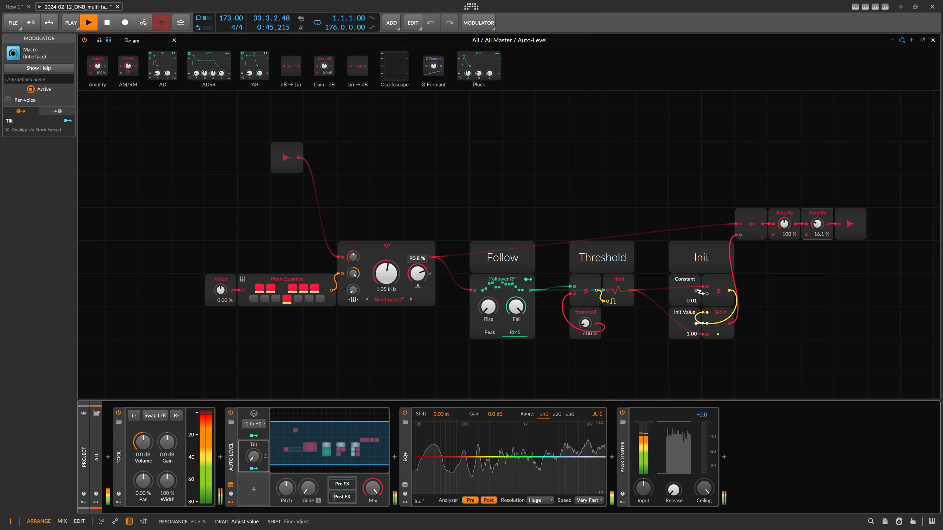
drag(419, 278, 419, 351)
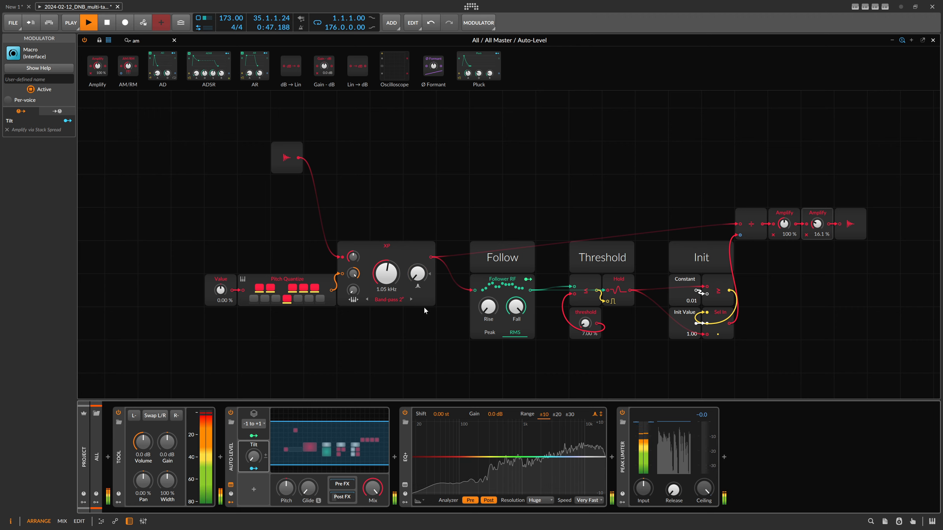
Step: Shorten Follower RF's Fall below its maximum and keep the Tool device's volume at 0.0 dB
drag(516, 307, 516, 307)
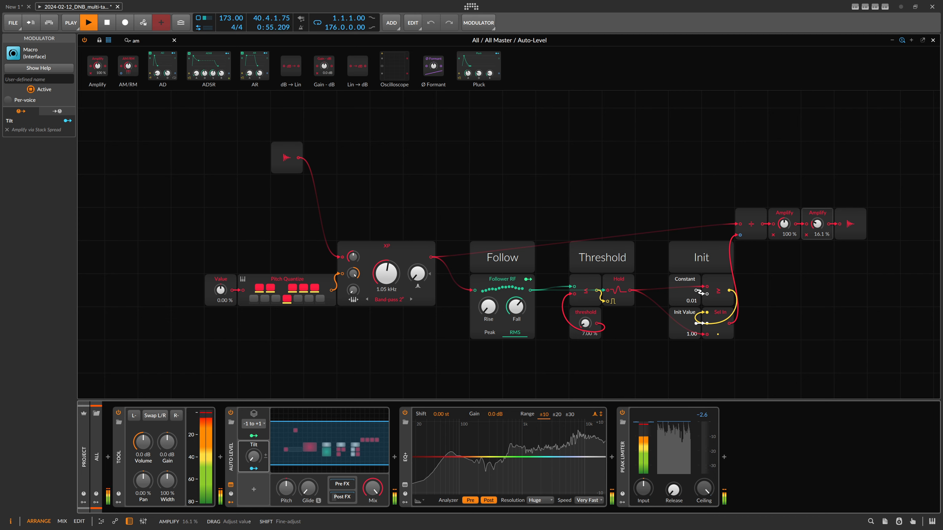
drag(144, 442, 143, 445)
double_click(145, 443)
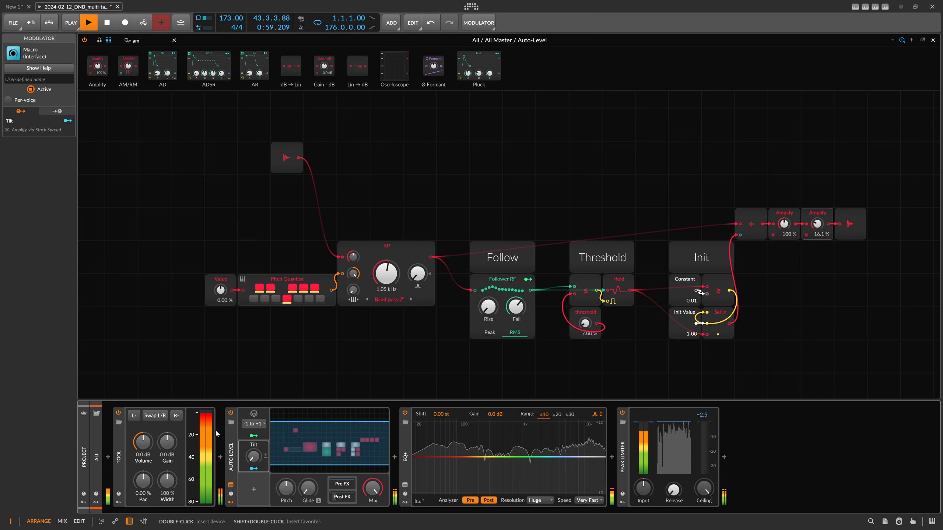
Step: Compare the mix with the Auto-Level device bypassed and enabled during playback
click(230, 413)
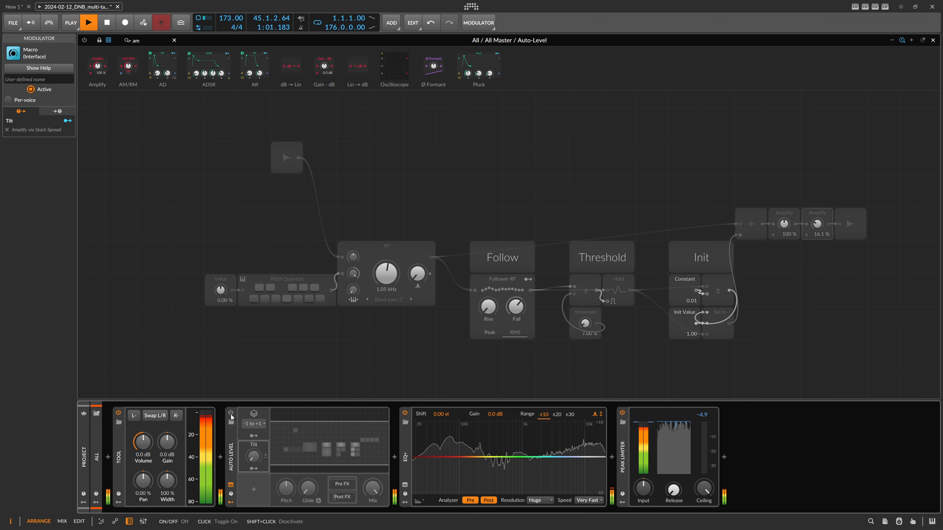
key(space)
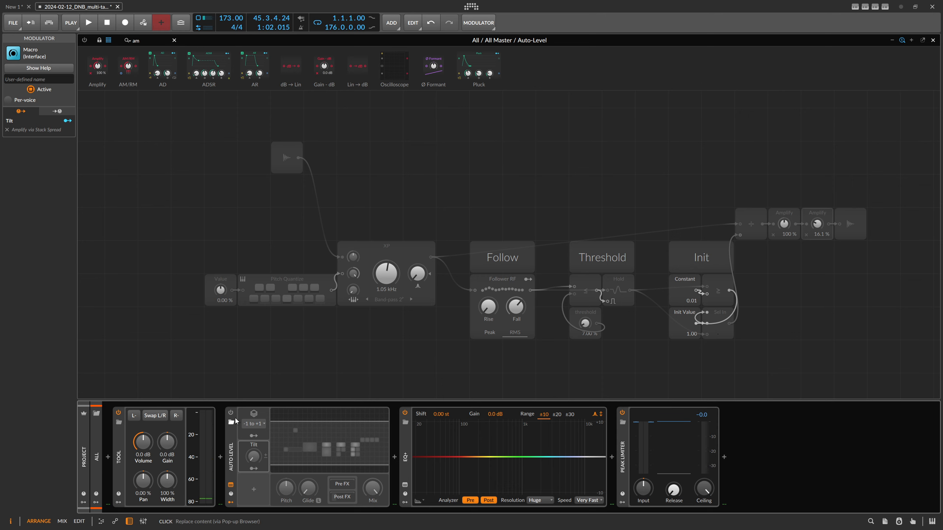
key(space)
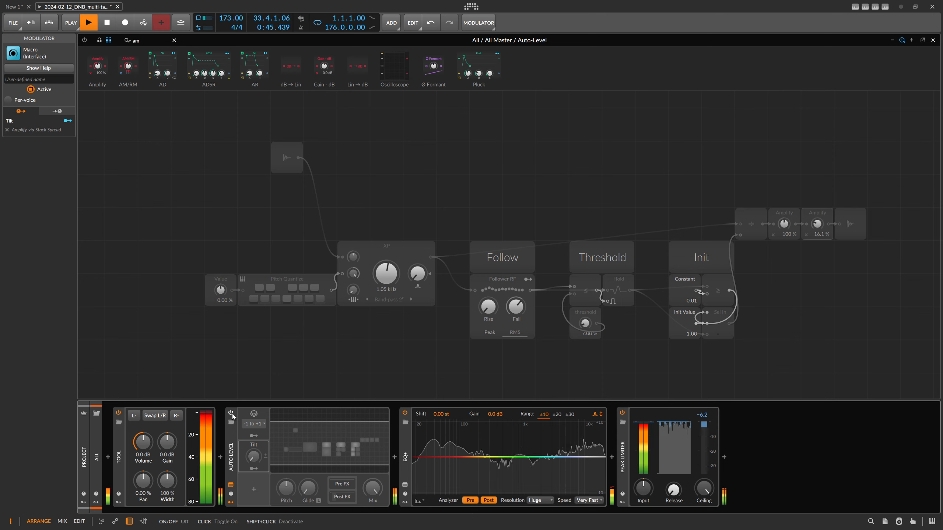
click(231, 412)
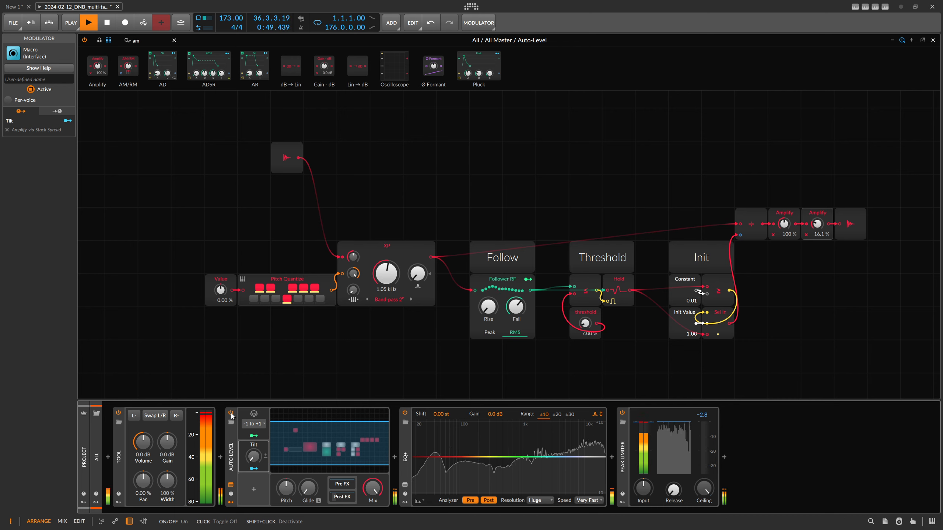
click(231, 413)
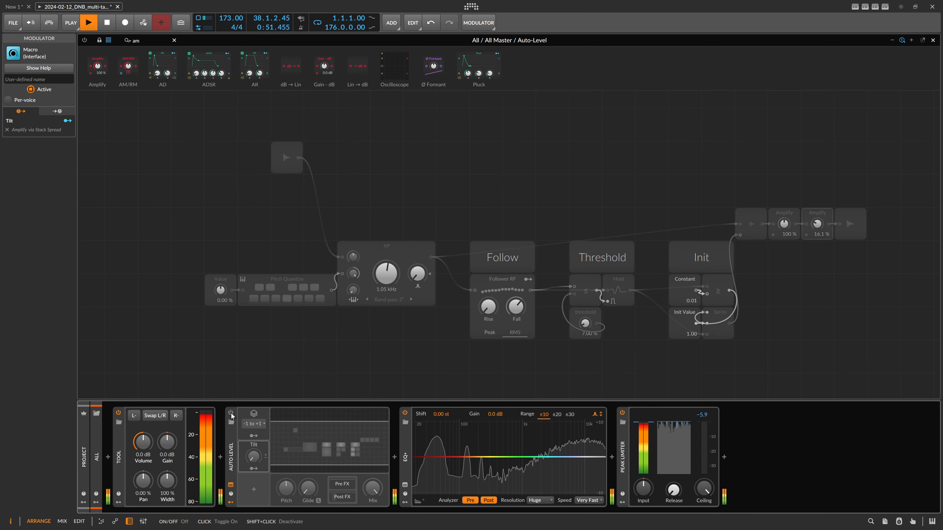
click(231, 413)
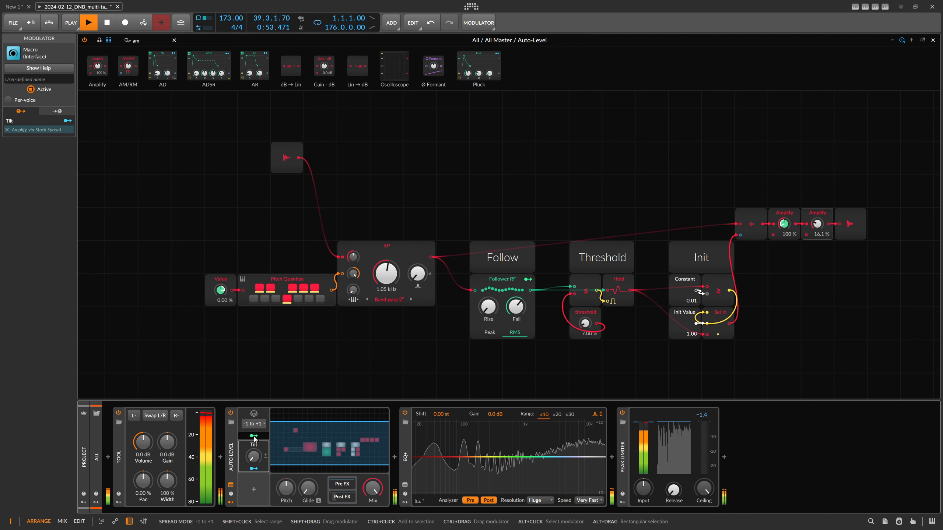
Step: Raise Tilt to 100 % and make it modulate the last Amplify module by -0.22 to compensate the level
drag(253, 456, 253, 383)
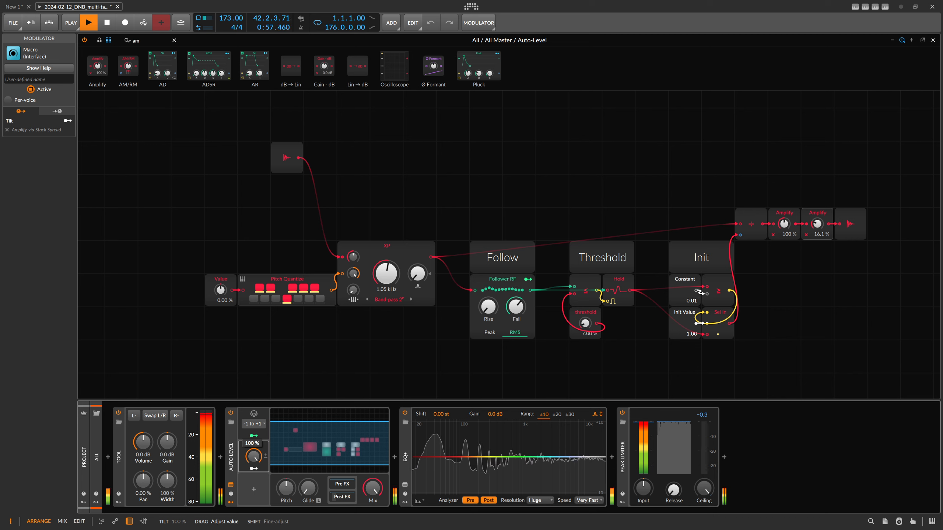
click(253, 467)
drag(817, 223, 816, 231)
key(space)
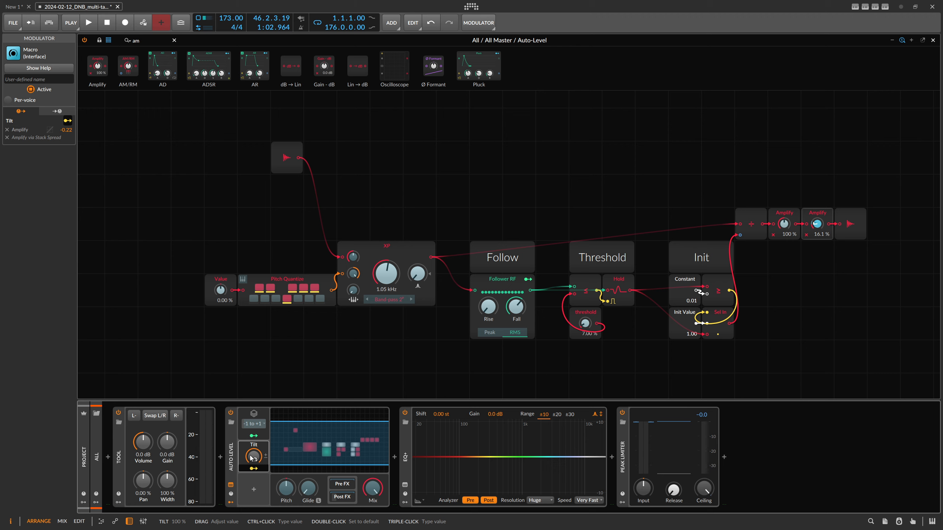
Step: Audition the level-compensated Tilt macro at several settings, including 25.6 %, and leave it at a low amount
drag(254, 466, 255, 446)
key(space)
key(space)
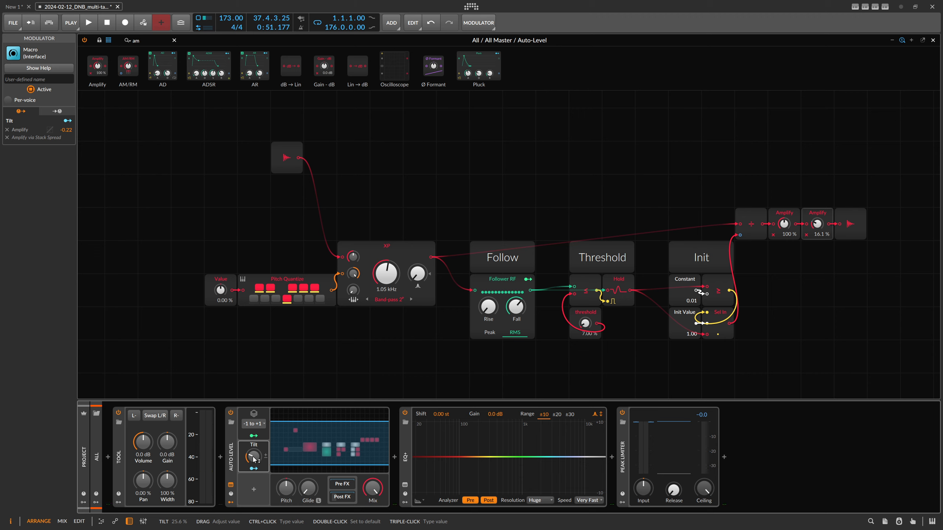
drag(252, 460, 251, 460)
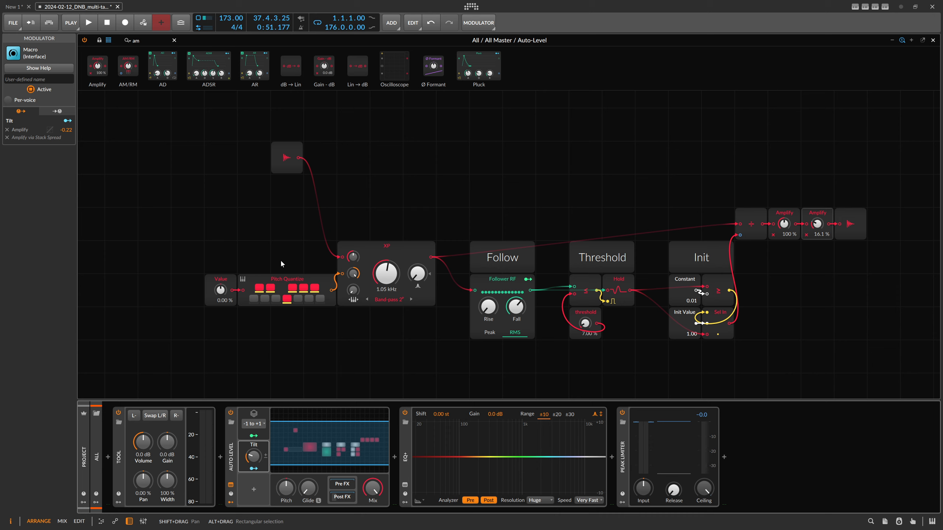
drag(253, 457, 253, 465)
Step: Play the track and compare the low Tilt setting against the bypassed Auto-Level device
key(space)
click(231, 414)
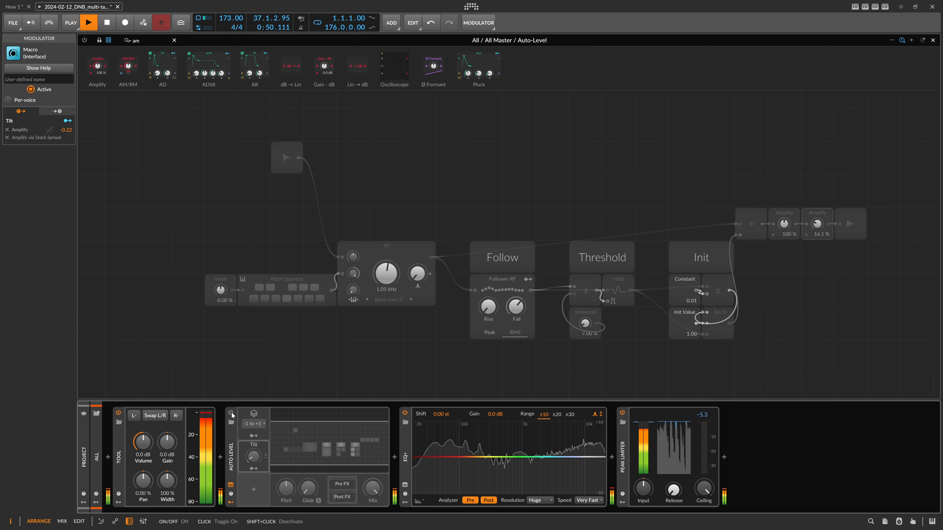
click(231, 413)
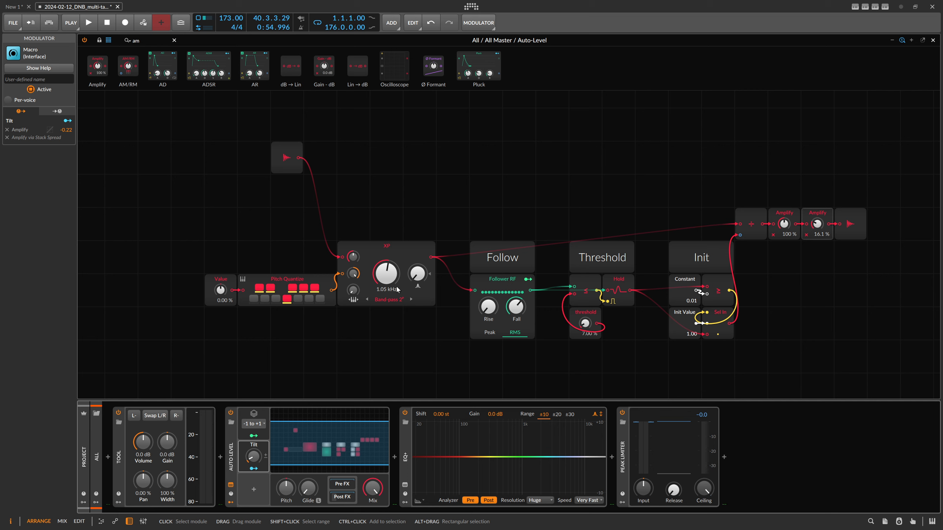
Step: Inspect the XP filter and Auto-Level device settings, move the Audio In module down above Pitch Quantize, and close the Grid editor
click(402, 275)
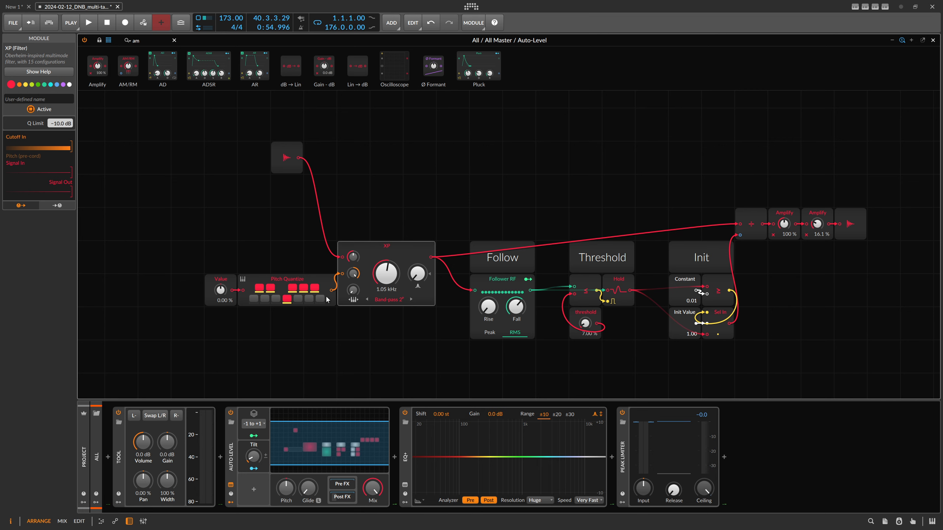
click(232, 448)
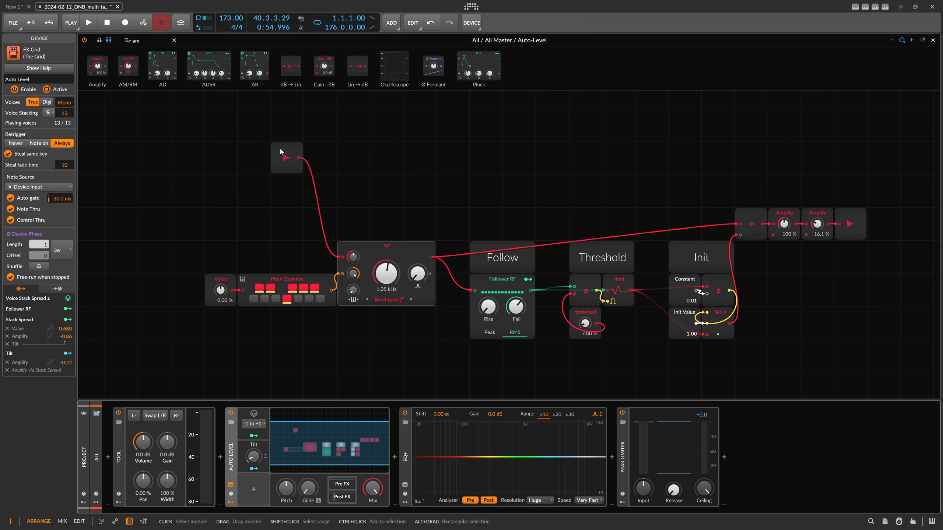
drag(280, 149, 247, 215)
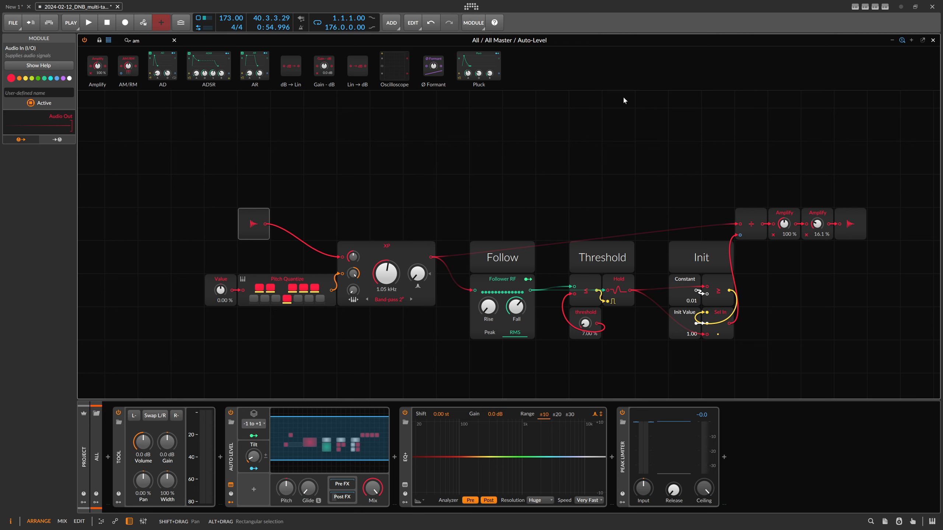
click(932, 40)
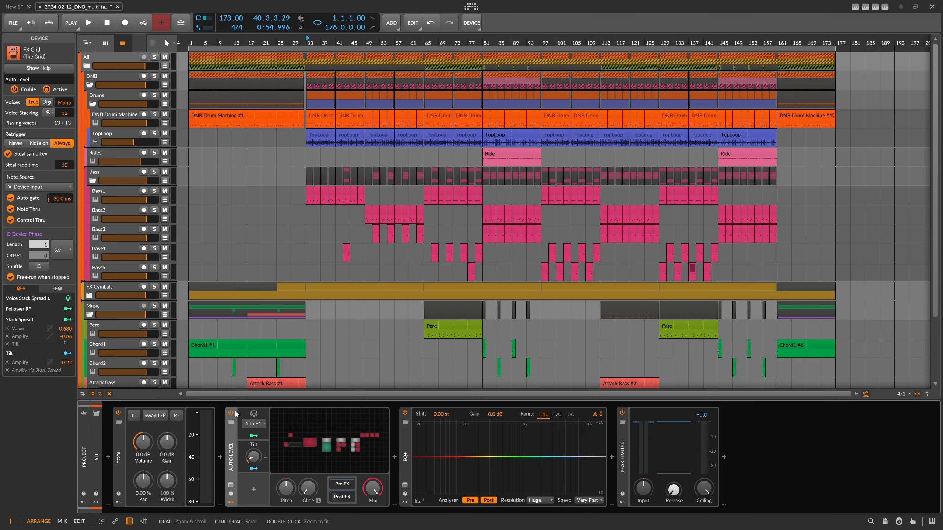
Step: Disable Auto-Level and delete the EQ+, Peak Limiter and Tool devices from the All master chain
click(406, 443)
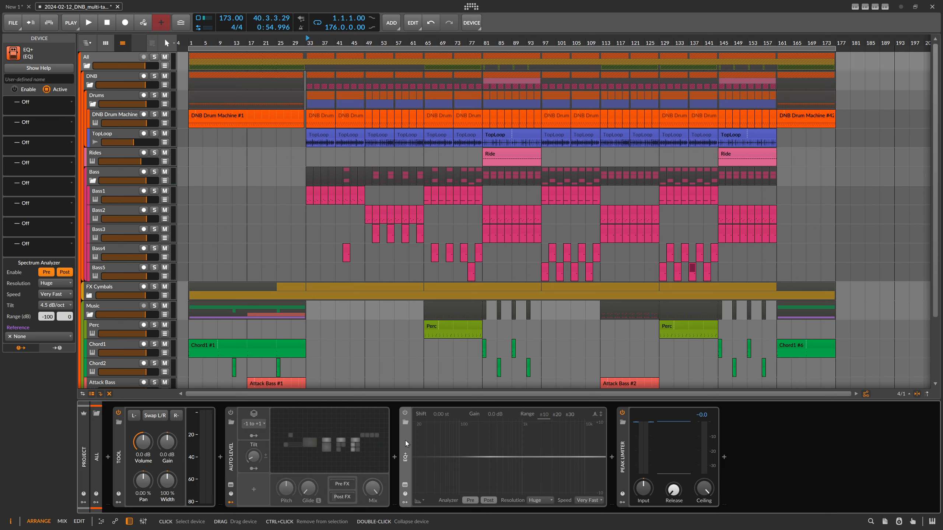
key(Delete)
key(Delete)
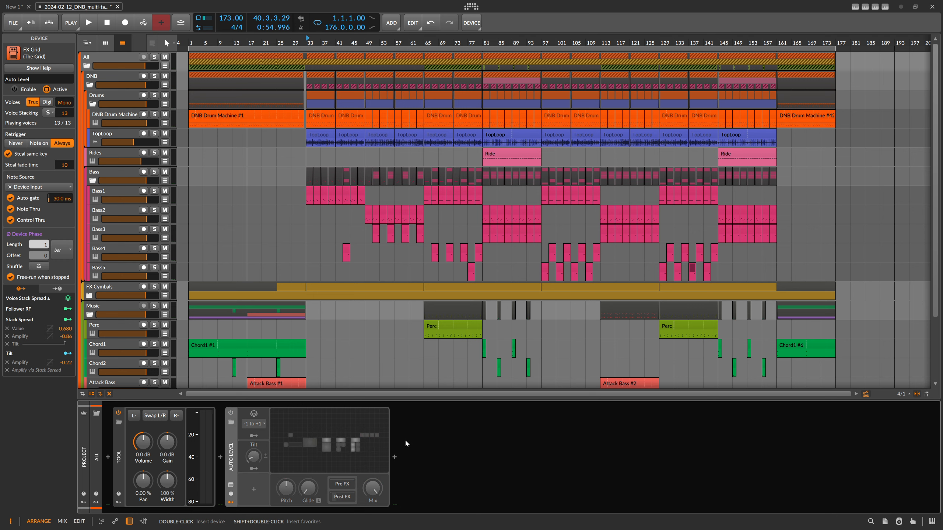
click(122, 454)
key(Delete)
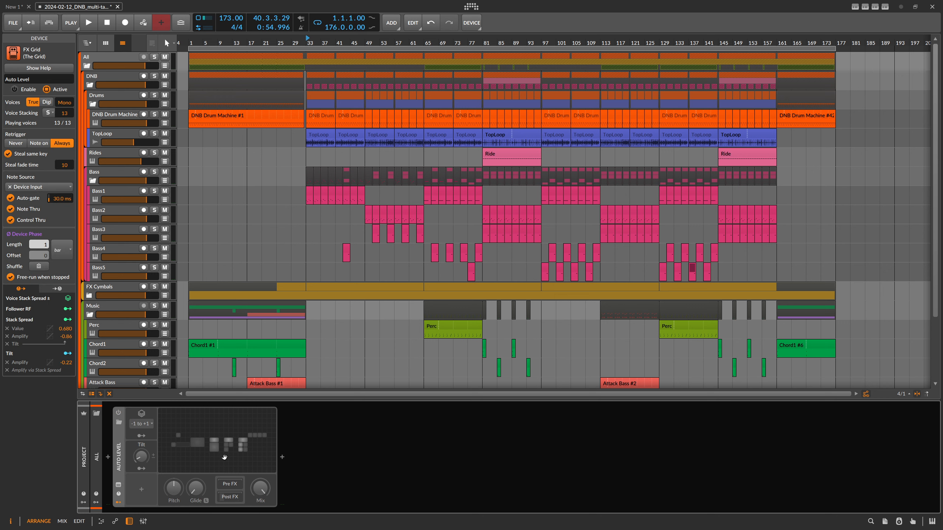
Step: Insert the Multiband-EQ-Comp preset after the Auto Level device and open its Grid patch
click(282, 459)
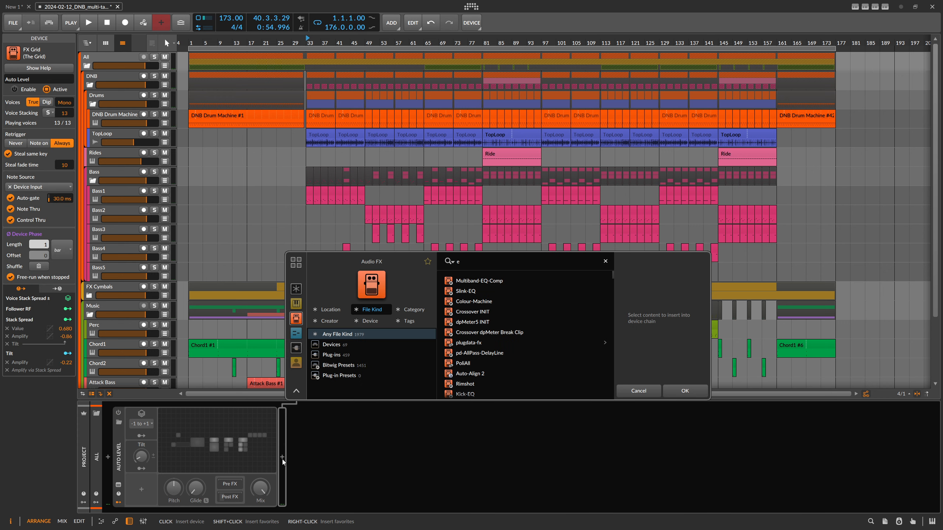
double_click(475, 280)
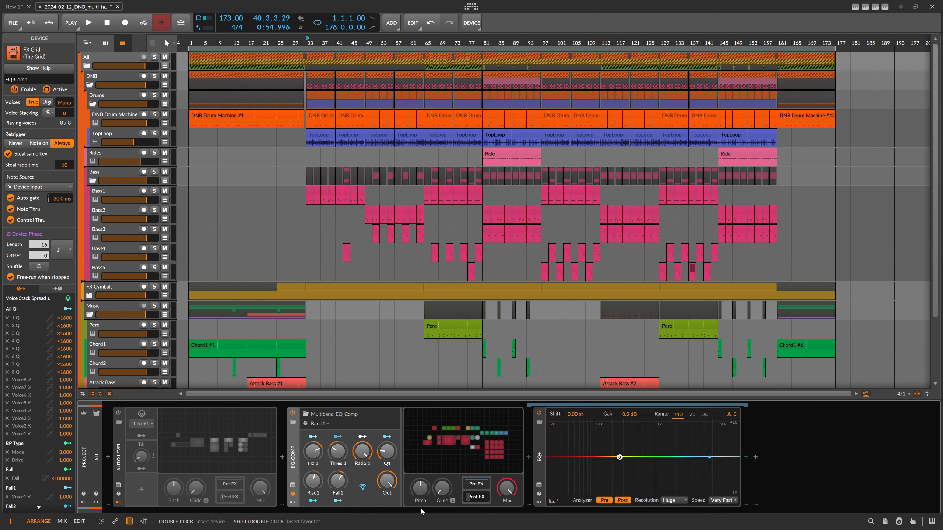
click(542, 456)
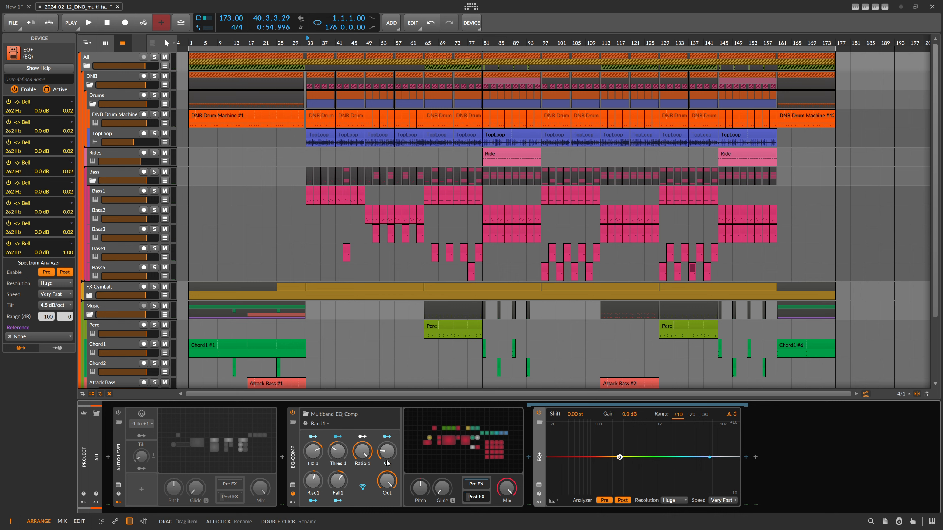
click(428, 448)
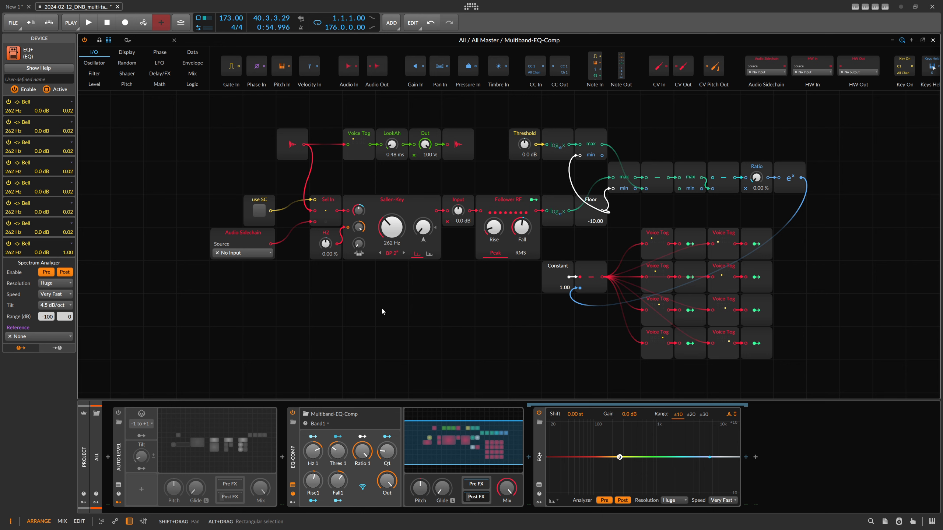
Step: Keep the Band1 remote page, start playback and lower the Multiband-EQ-Comp Out amount to 4 %
click(322, 424)
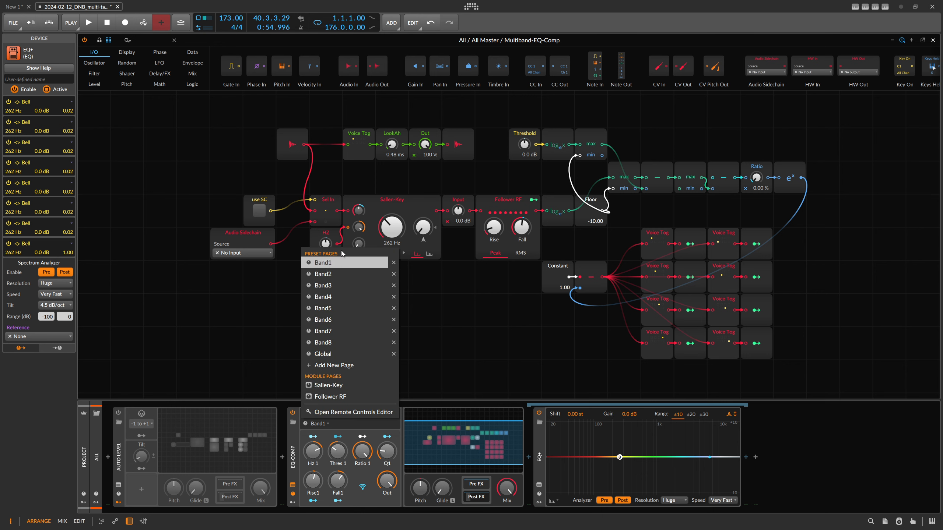
click(319, 422)
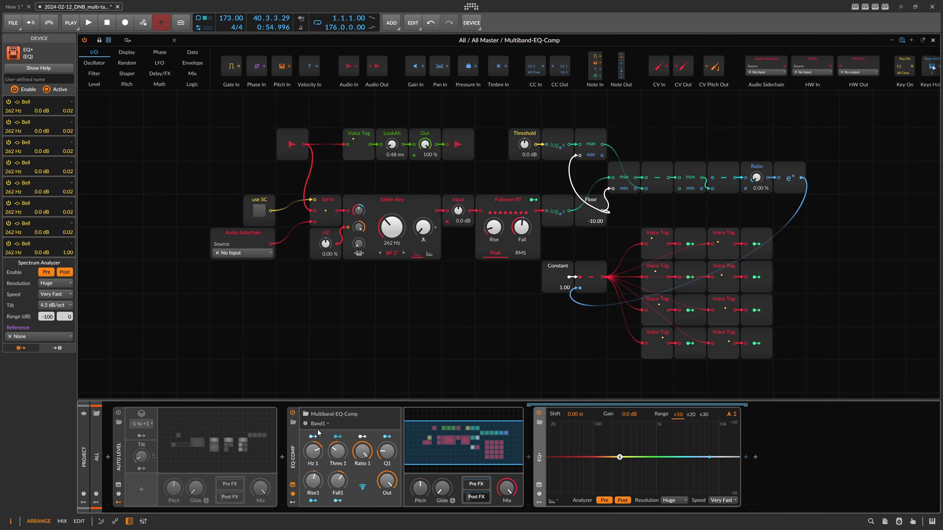
key(space)
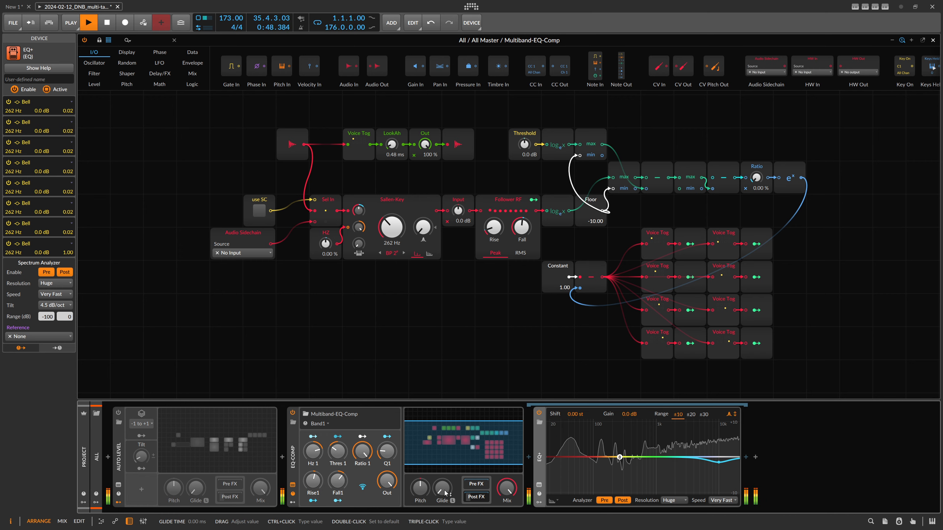
drag(387, 451, 387, 514)
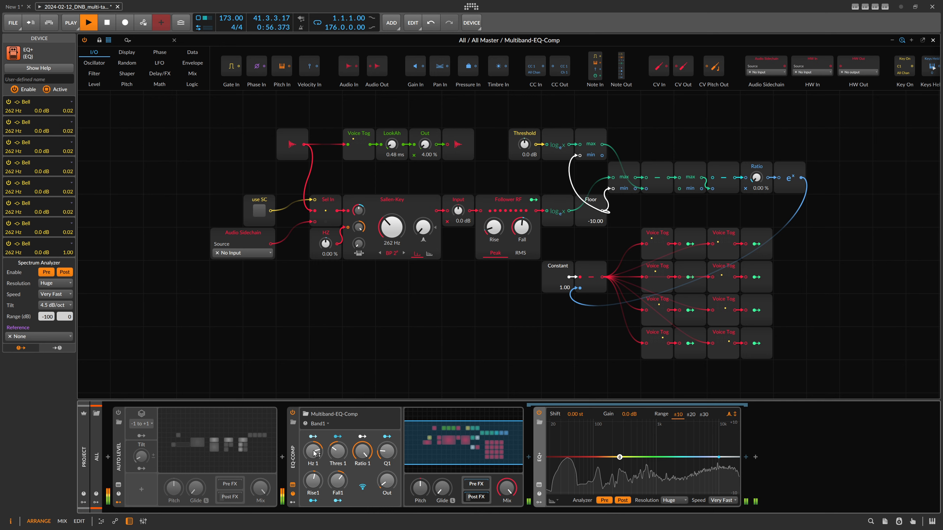
Step: Adjust Band1's frequency, threshold, ratio, fall and Q by ear while the track plays, then stop playback
drag(313, 451, 344, 465)
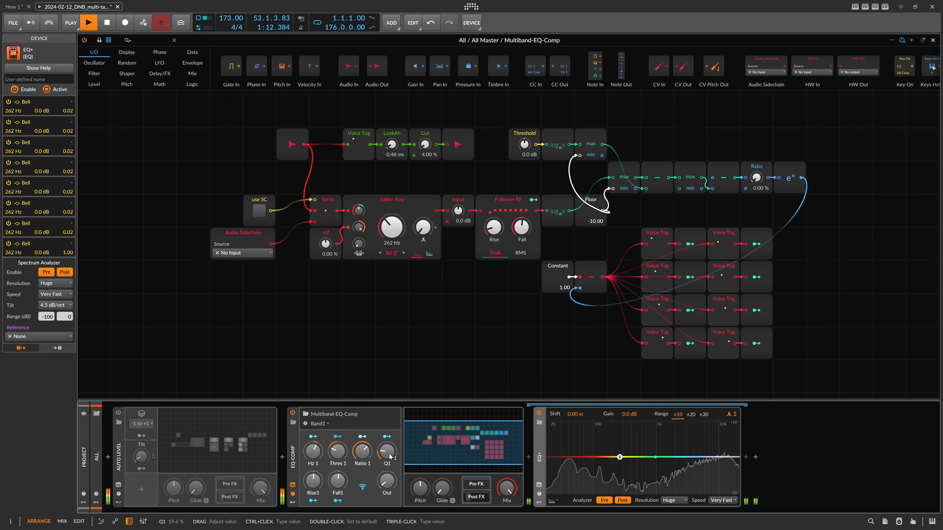
drag(364, 454, 364, 438)
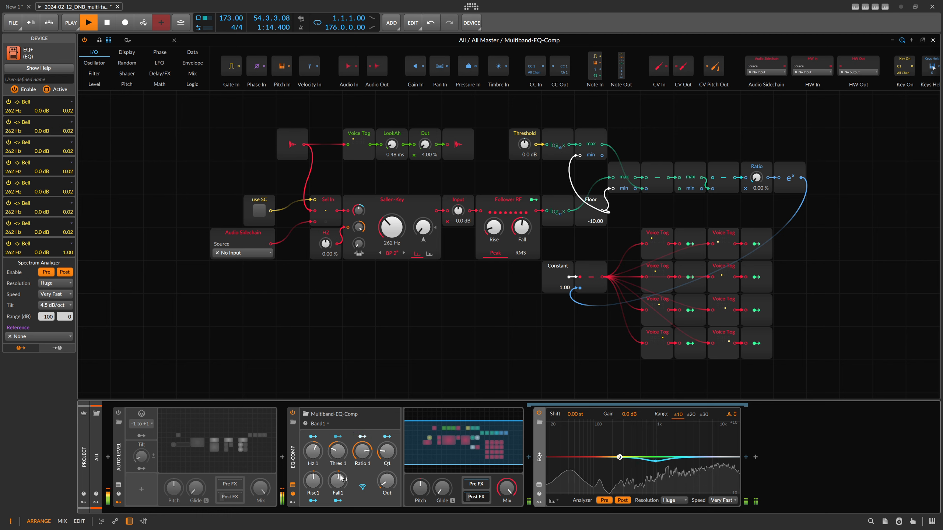
drag(339, 482, 390, 453)
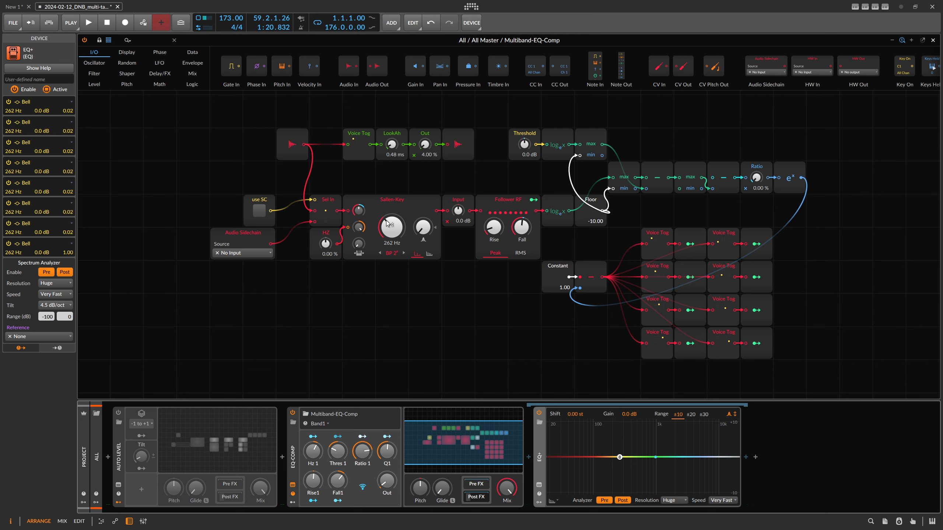
Step: Examine the filter types offered by the Sallen-Key module and keep the current band-pass mode
click(398, 223)
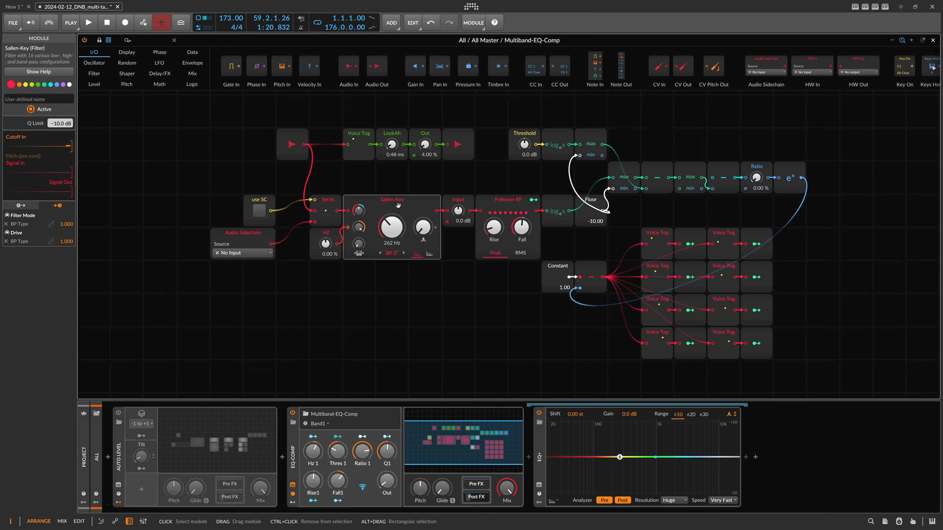
click(391, 253)
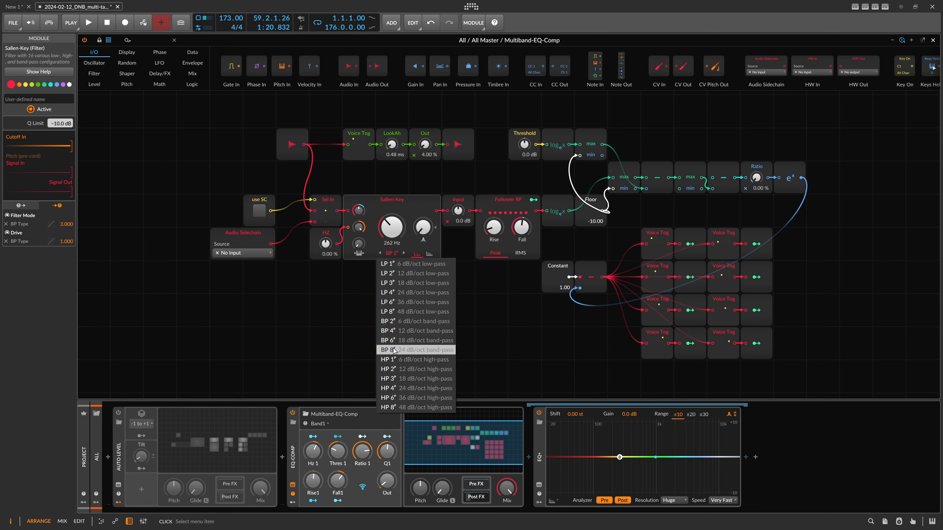
click(360, 346)
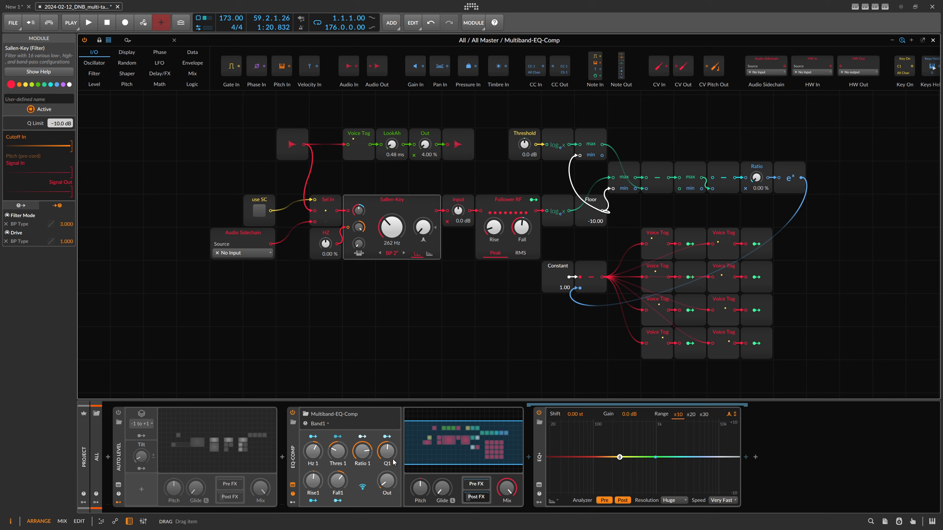
Step: Play the track and set Band1's Q to about 30.8 %, then stop playback
key(space)
drag(387, 451, 388, 473)
key(space)
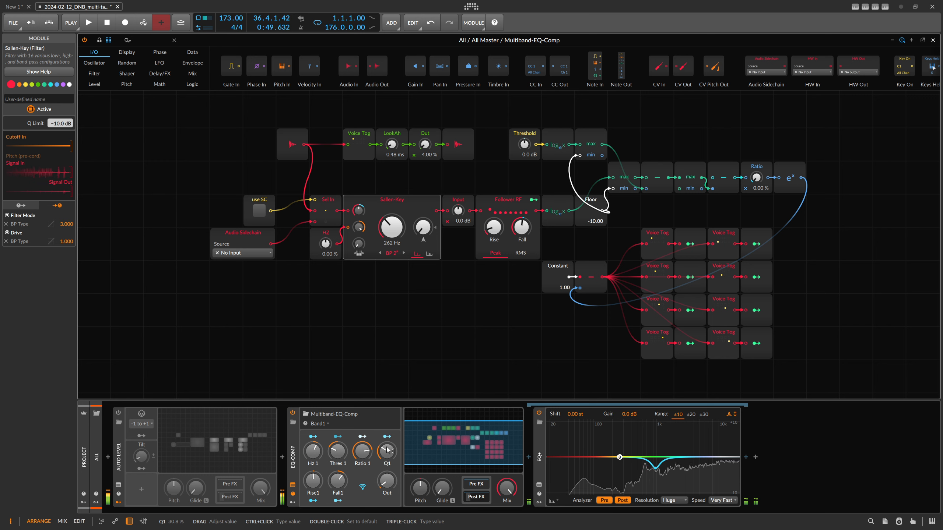
Step: Show the Band2 page and, during playback, adjust its frequency, threshold, ratio and Q, with Fall2 at about 4.8 %
click(325, 426)
click(337, 276)
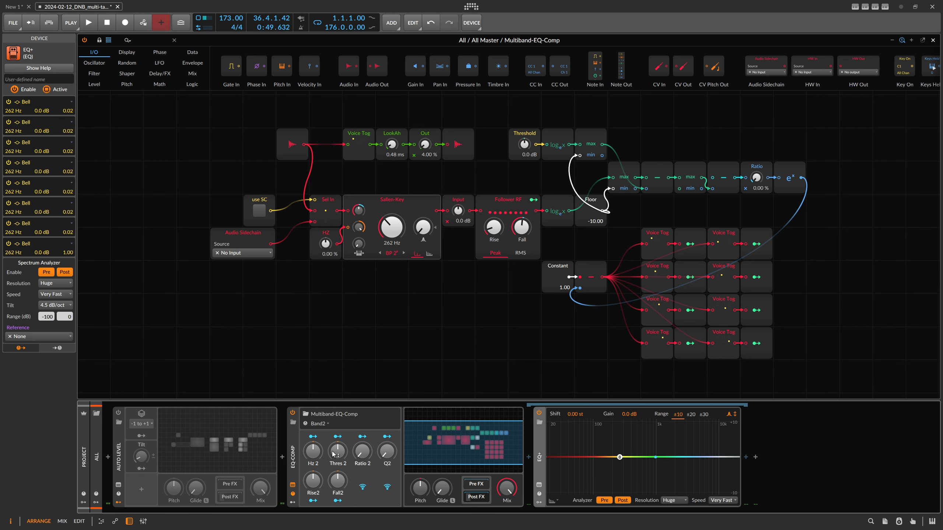
key(space)
drag(313, 452, 361, 414)
drag(340, 481, 387, 414)
drag(339, 453, 362, 449)
drag(338, 480, 337, 480)
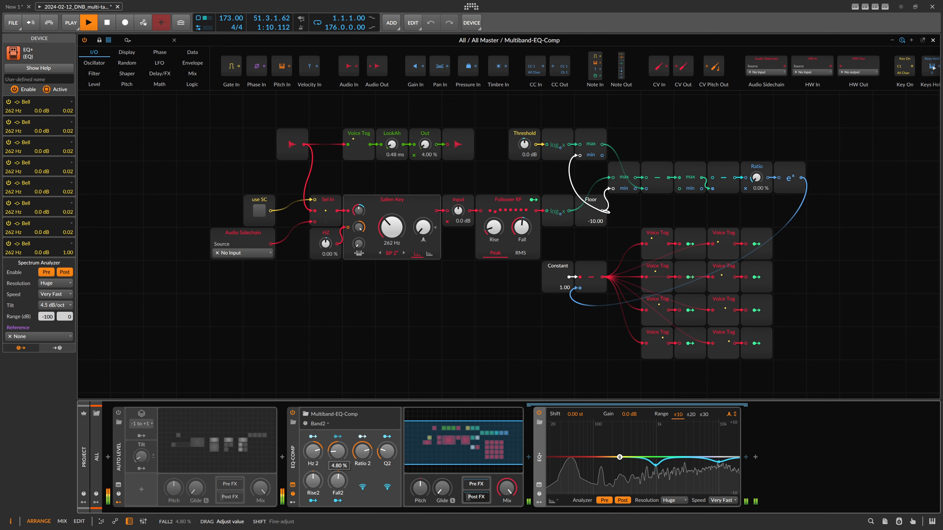
drag(337, 480, 337, 480)
key(space)
Step: Show the Band8 page and review all preset pages in the Remote Controls Editor, then close the editor
click(327, 424)
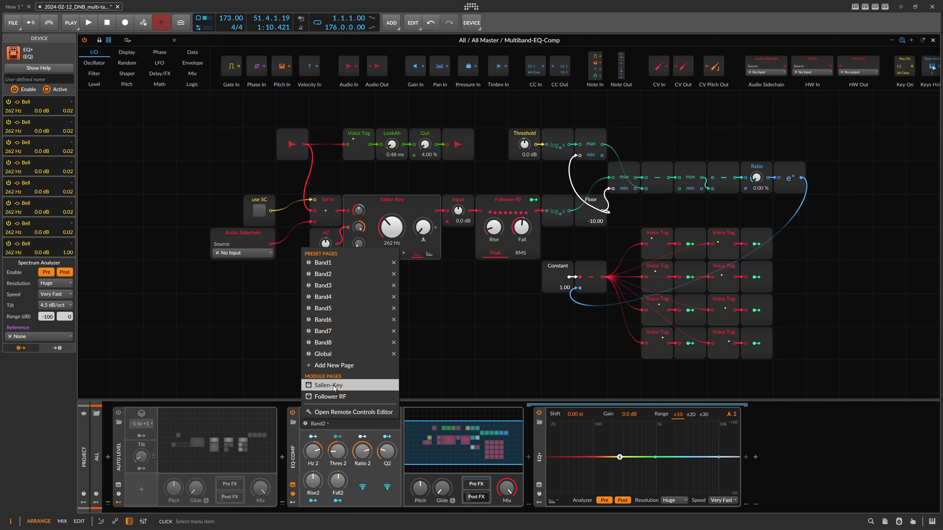
click(323, 343)
click(326, 424)
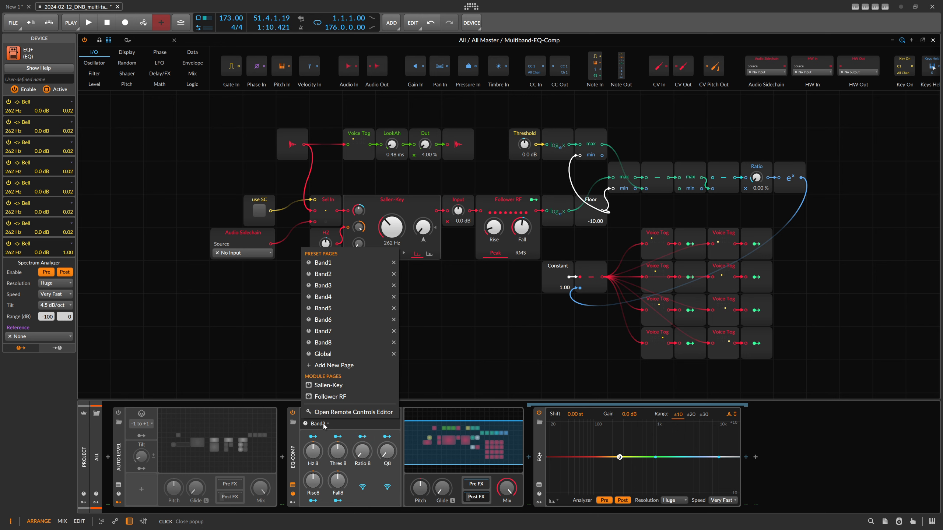
click(349, 412)
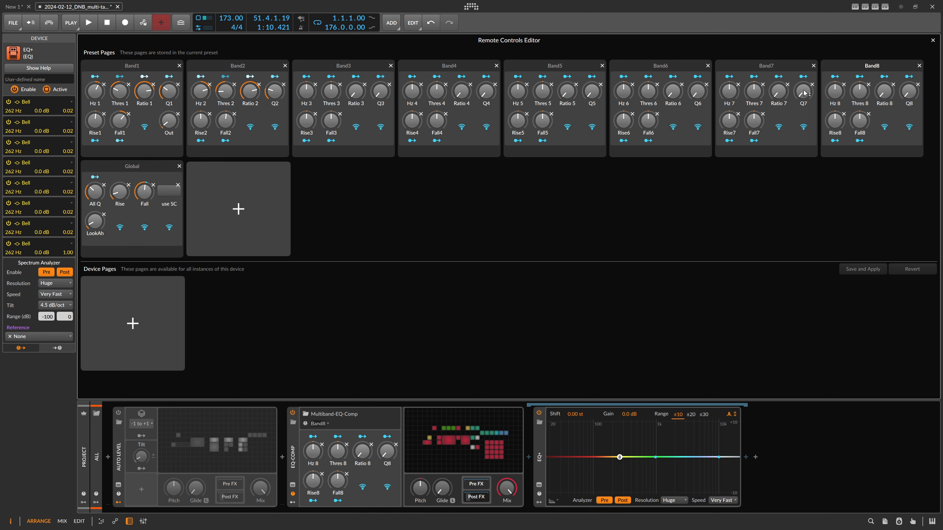
click(933, 40)
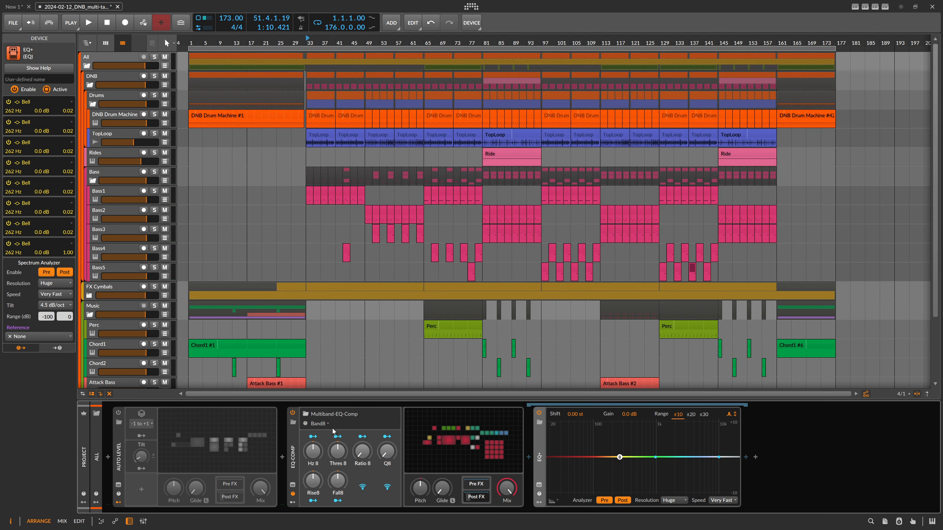
Step: Show the Global remote page and set the LookAh time to 0.19 ms
click(323, 424)
click(326, 351)
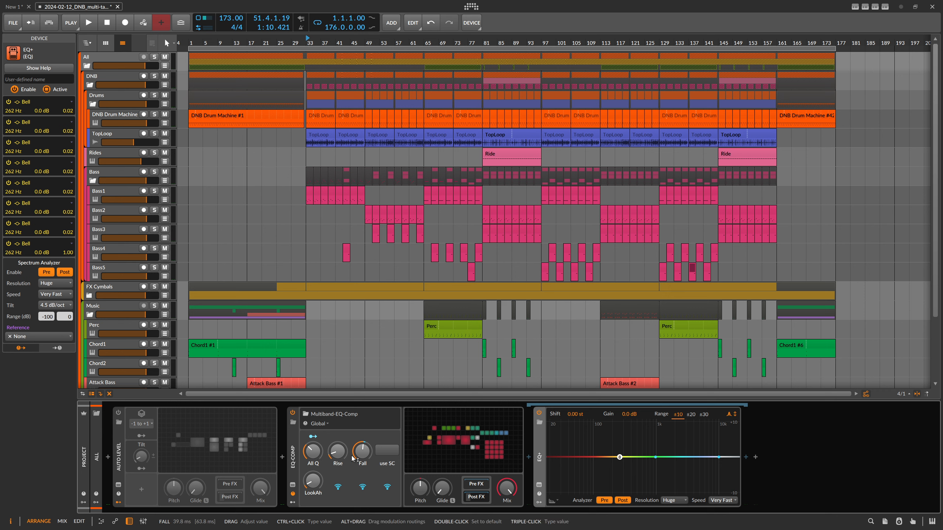
click(313, 481)
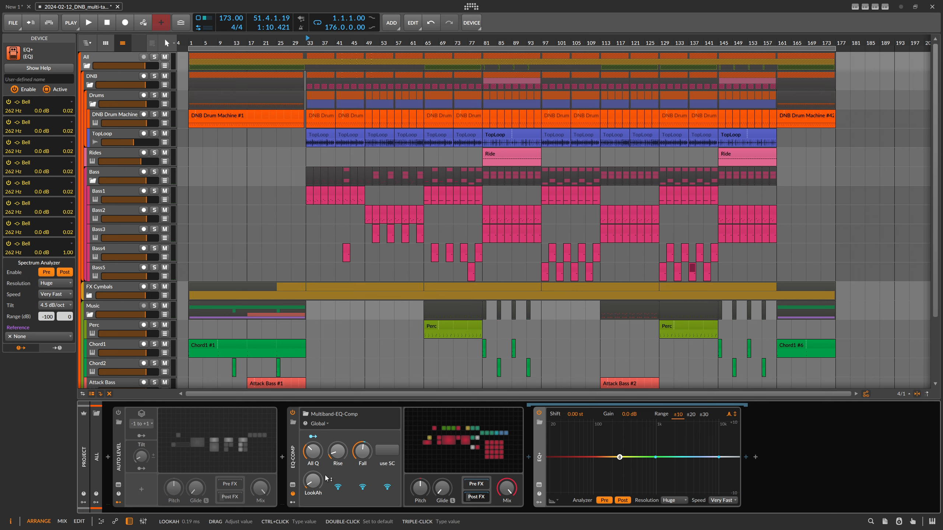
Step: Reopen the Multiband-EQ-Comp Grid patch, turn on use SC and set the Audio Sidechain source to TopLoop (POST)
click(456, 440)
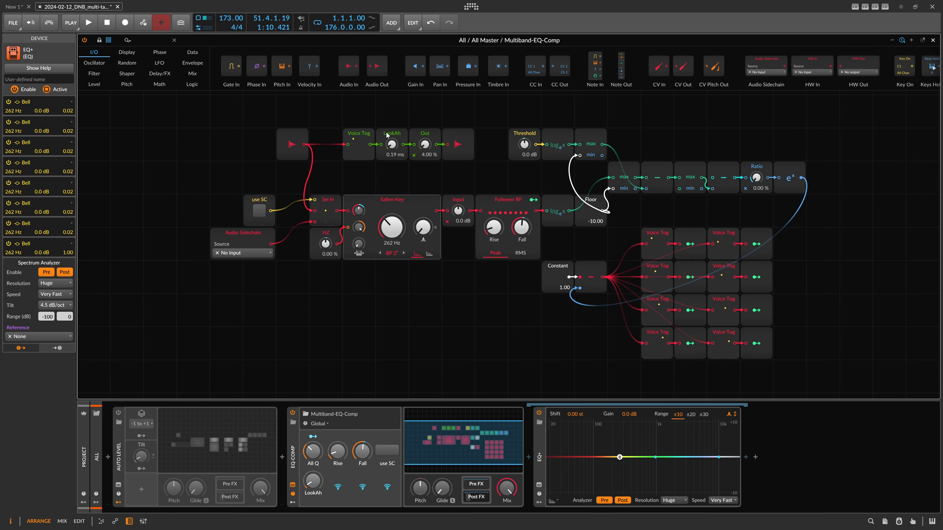
click(536, 149)
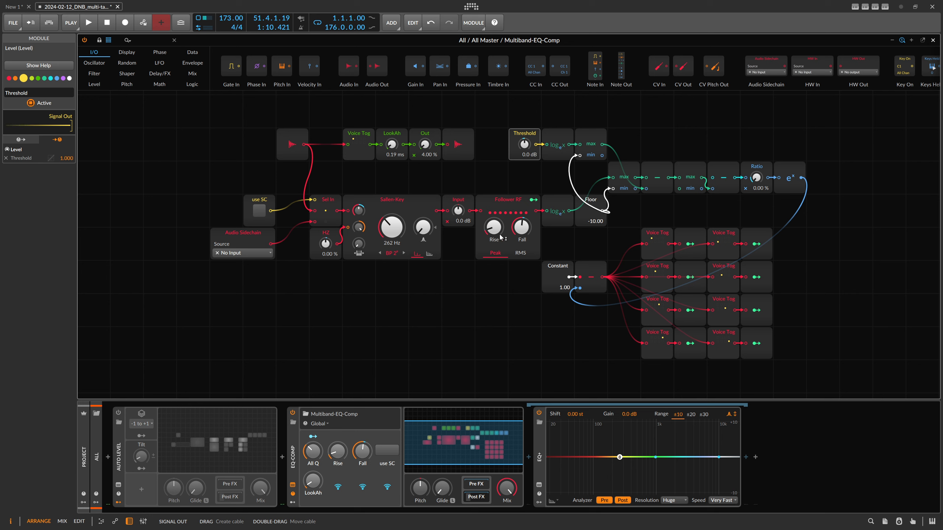
click(388, 451)
click(387, 451)
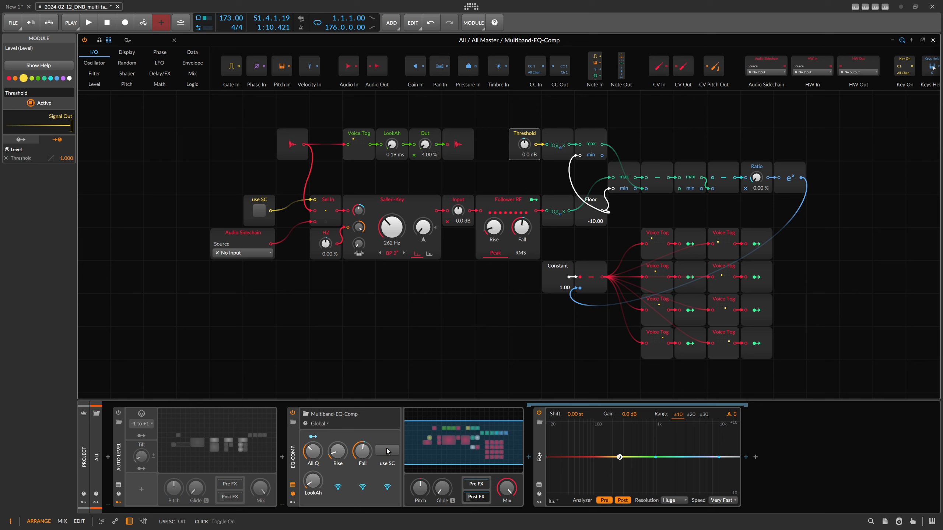
click(388, 450)
click(243, 253)
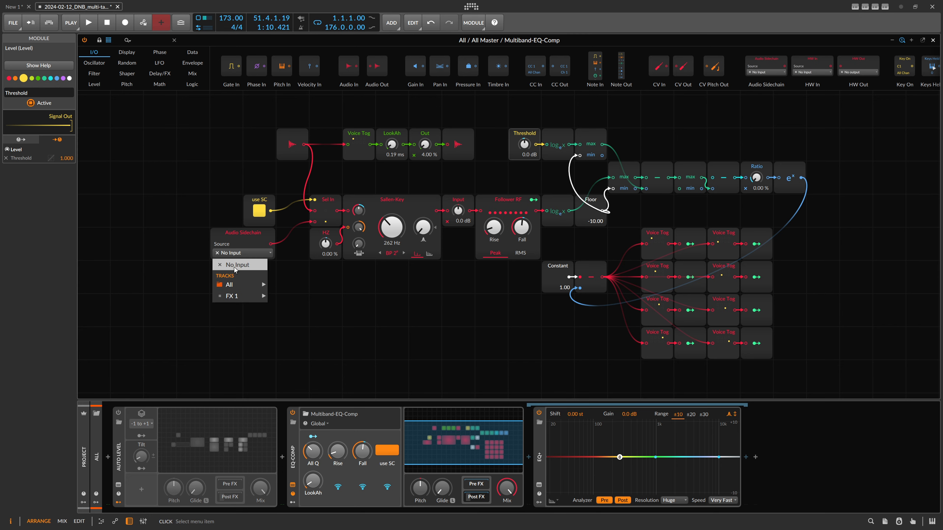
mouse_move(241, 284)
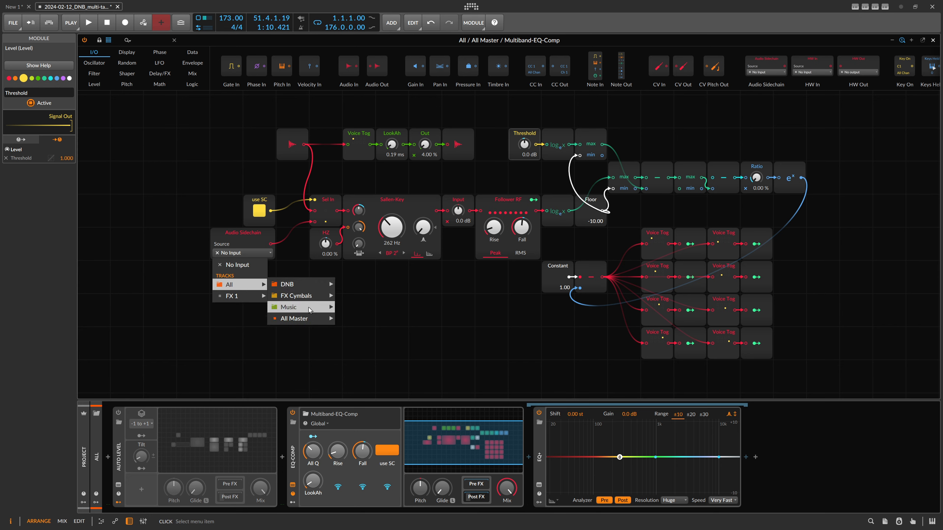
mouse_move(301, 285)
mouse_move(381, 285)
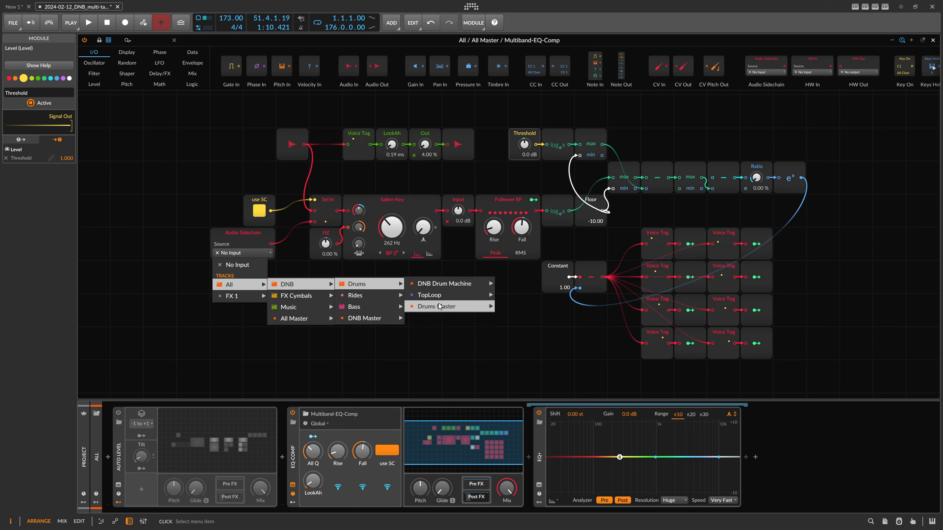
mouse_move(462, 298)
click(526, 305)
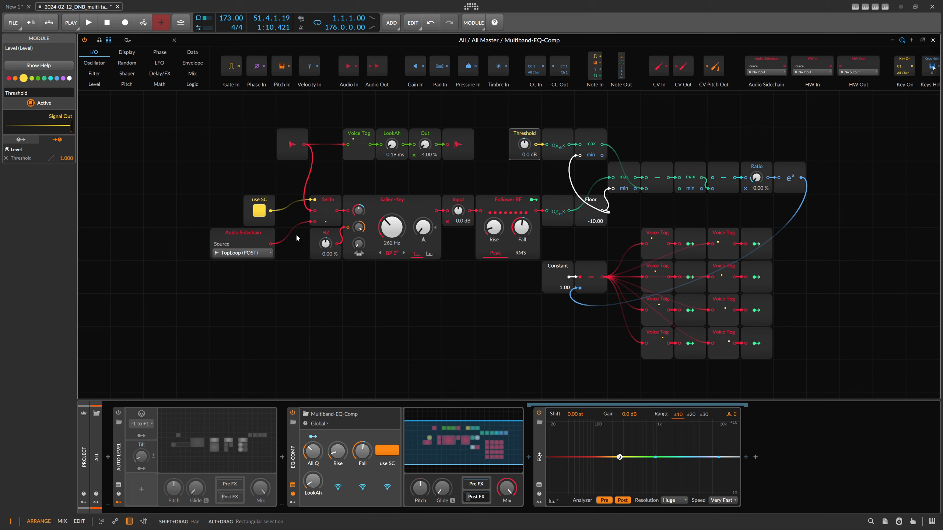
Step: Audition the track with the TopLoop sidechain active, turn use SC off for comparison and stop playback
key(space)
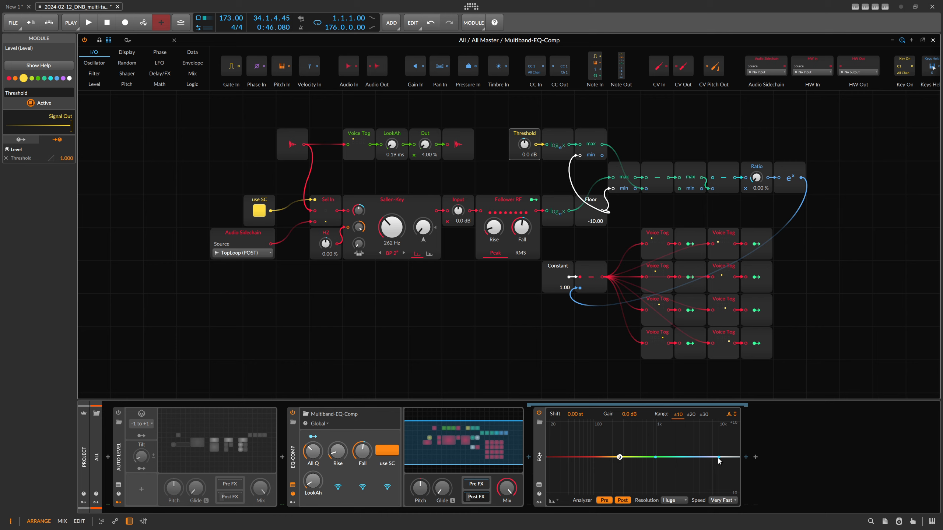
key(space)
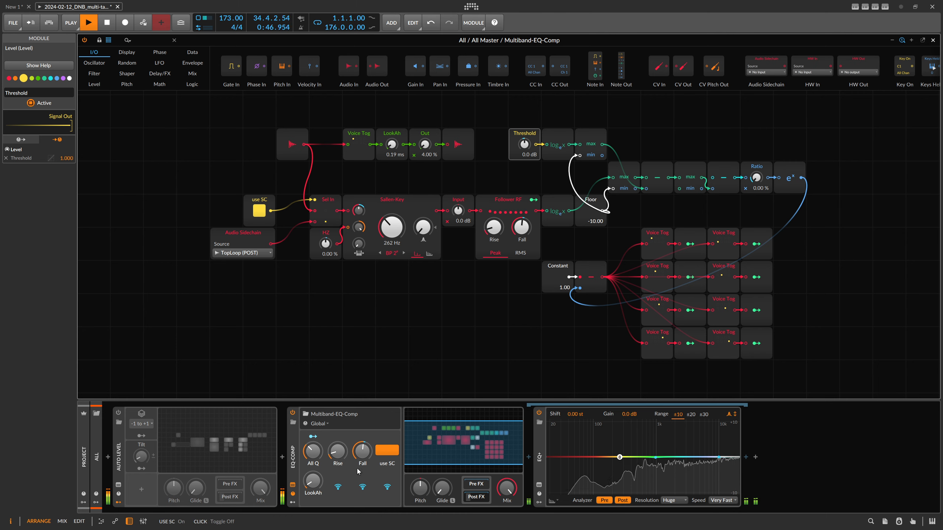
click(389, 455)
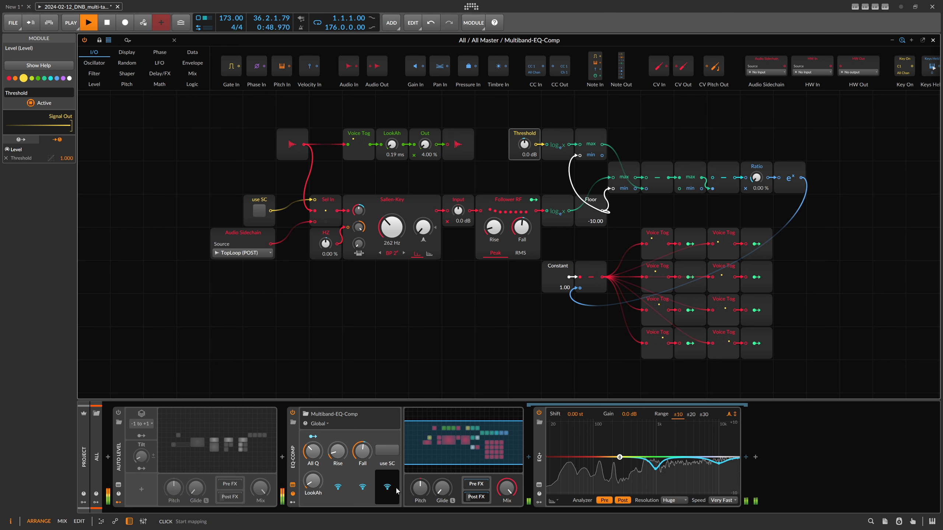
key(space)
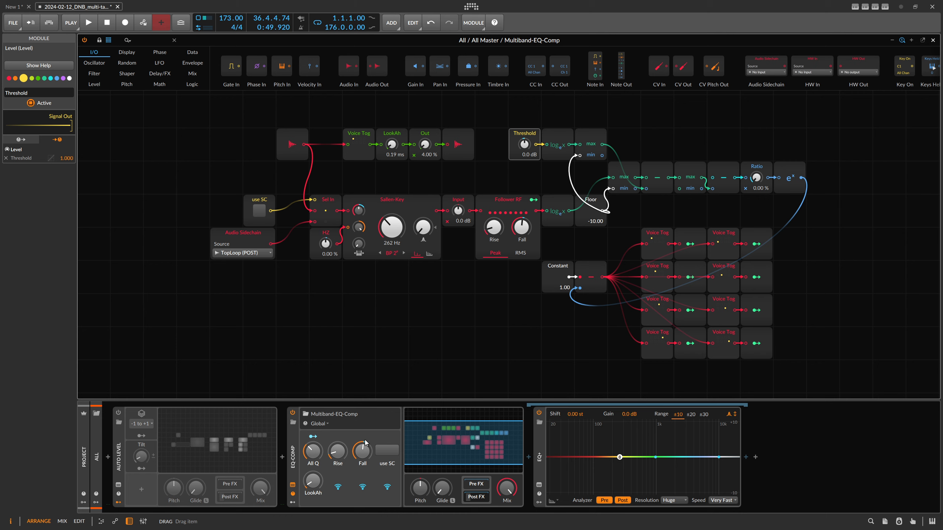
Step: Select the Multiband-EQ-Comp device and collapse its Post FX chain
click(294, 453)
click(475, 497)
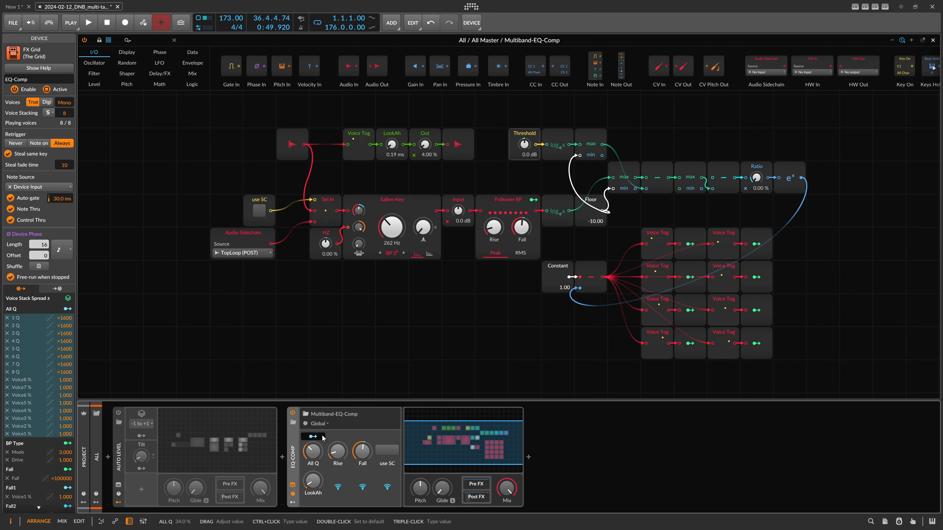
Step: Leave the Grid editor, bypass the Multiband-EQ-Comp and insert a Loud Split device after it
click(933, 39)
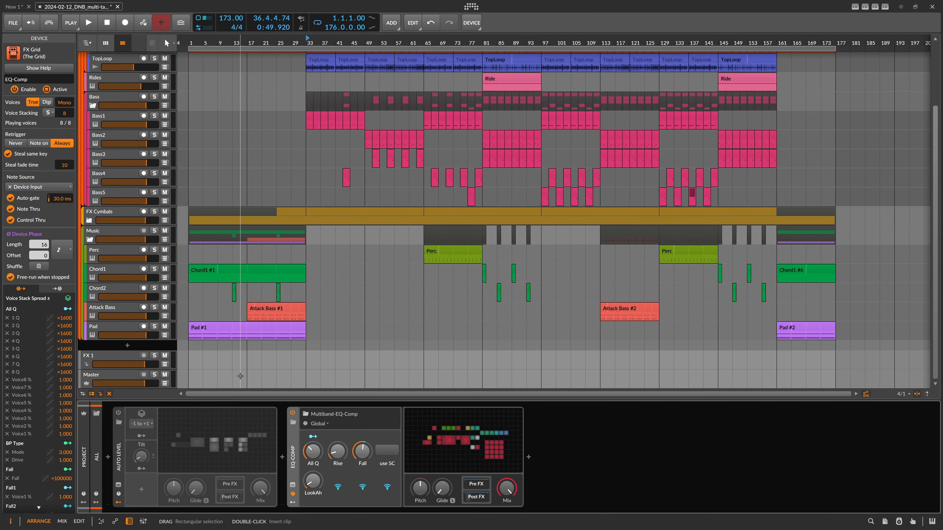
click(292, 412)
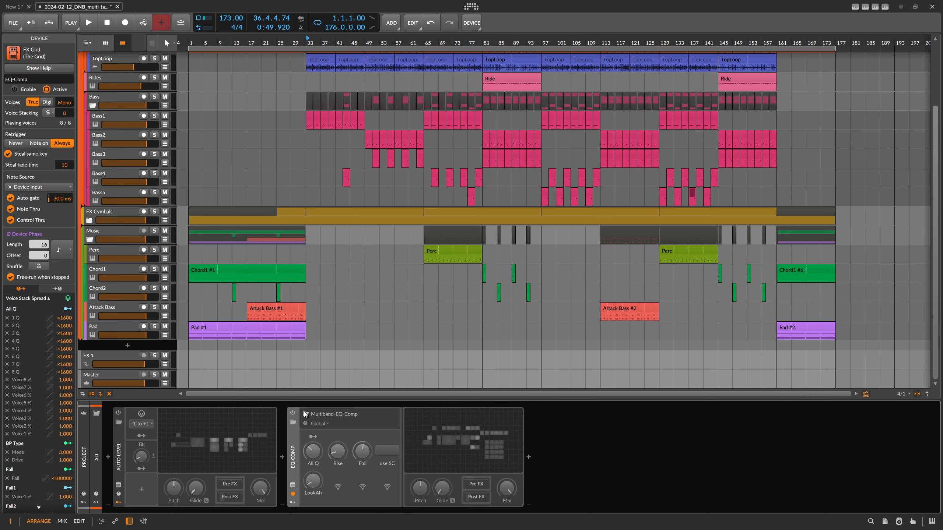
click(529, 458)
text(loud)
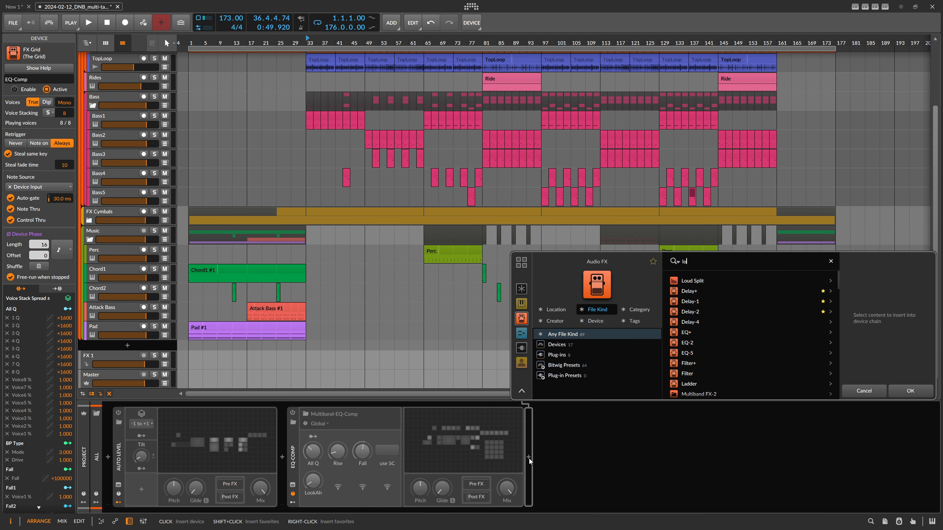
double_click(697, 284)
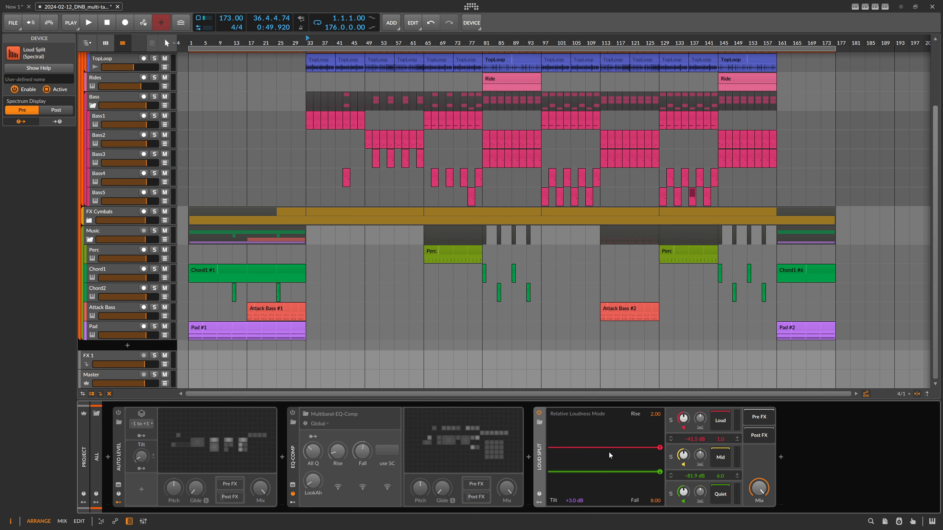
Step: Audition Loud Split with the Loud channel soloed and raise the higher threshold to -29.9 dB
key(space)
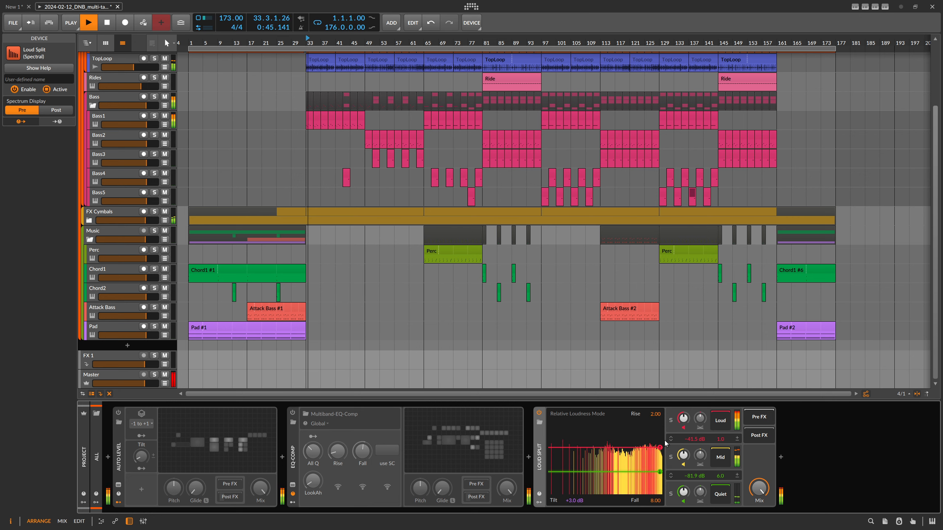
key(space)
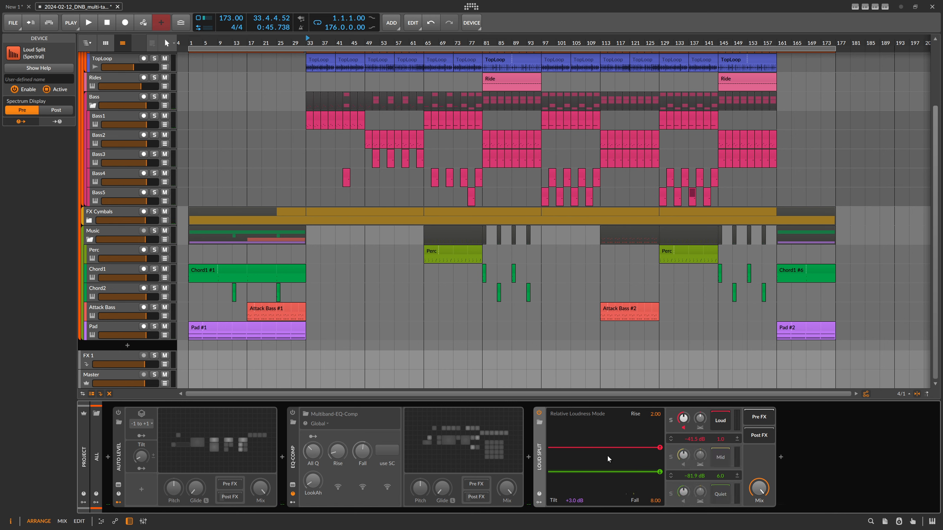
key(space)
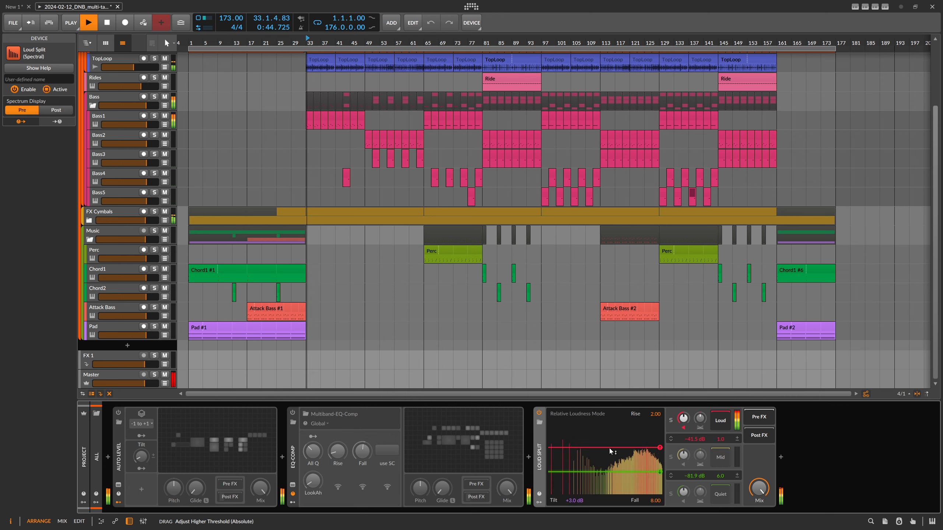
mouse_move(609, 448)
mouse_down()
mouse_move(610, 432)
mouse_move(605, 441)
mouse_up()
key(space)
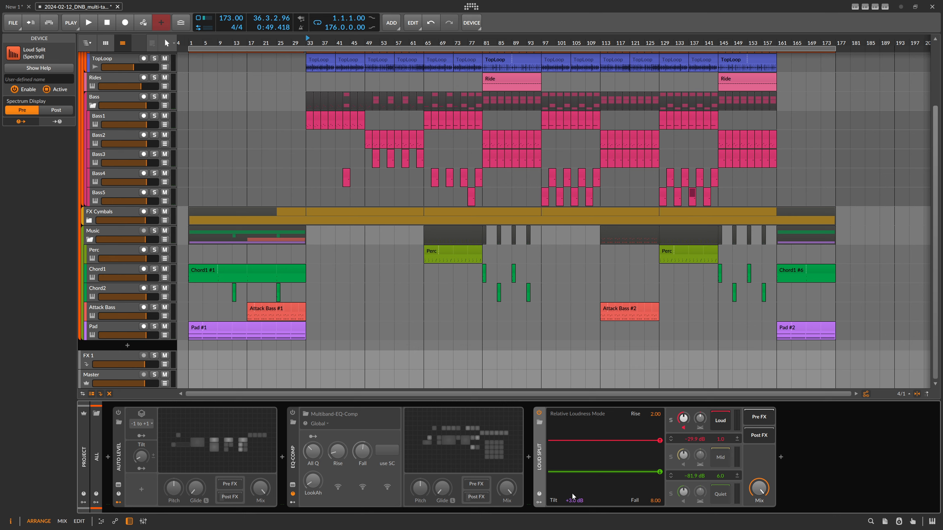
Step: Set Loud Split's Tilt to +4.5 dB and its higher threshold to -27.4 dB during playback
drag(571, 504, 571, 503)
key(space)
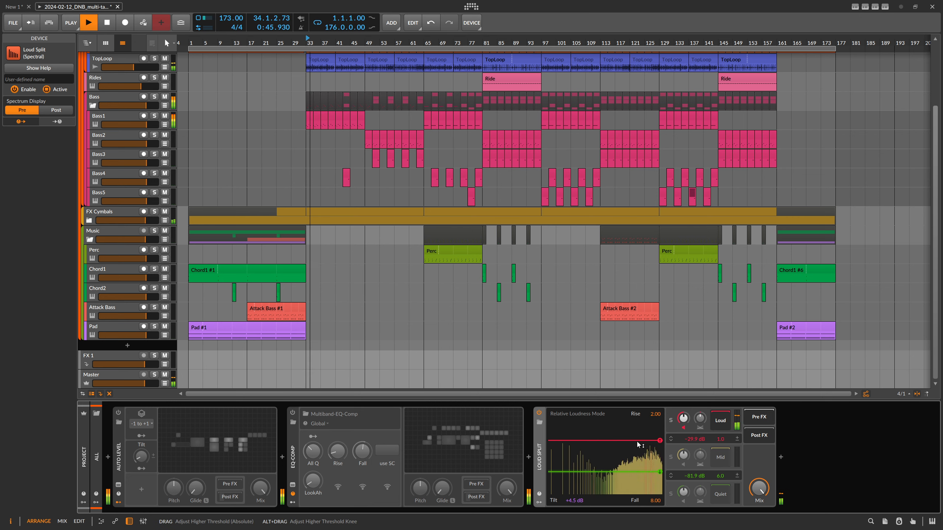
drag(639, 445, 632, 442)
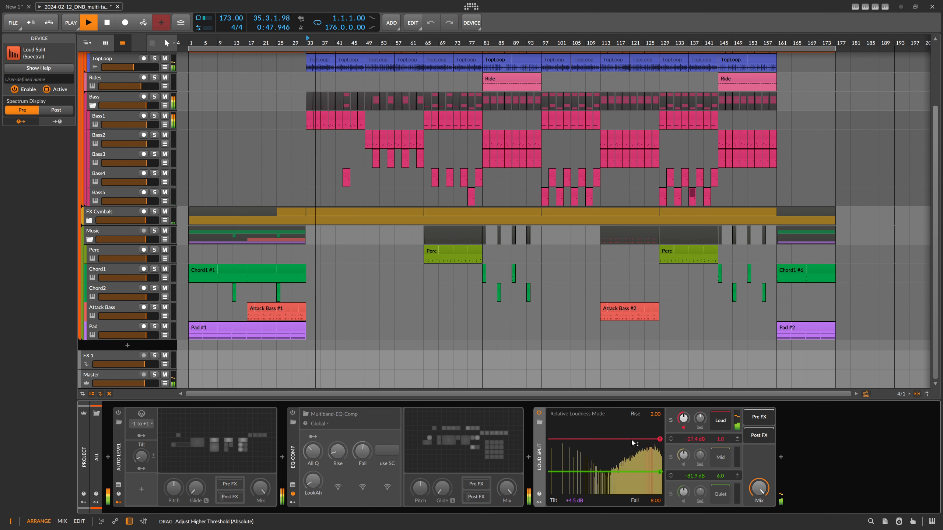
key(space)
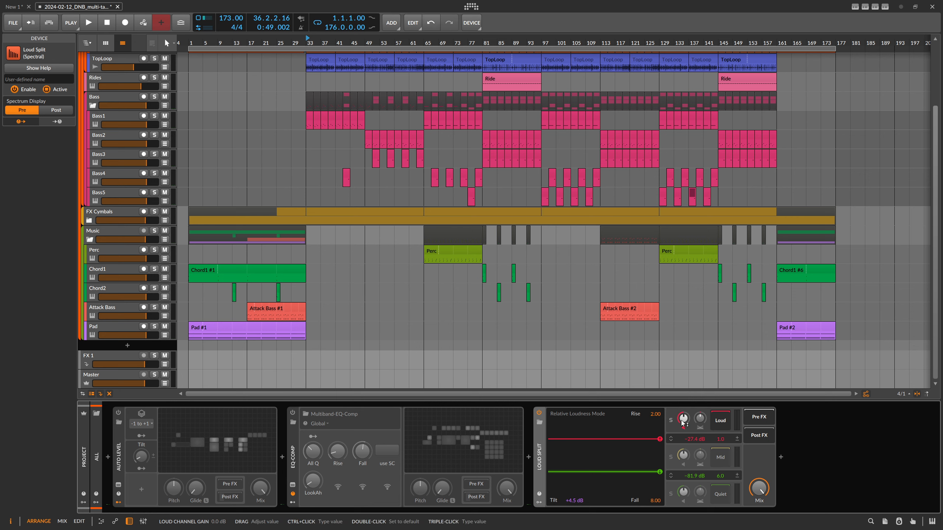
Step: Compare the playback with Loud Split's Loud and Mid channels muted and unmuted, trying a Loud gain of -9.7 dB
key(space)
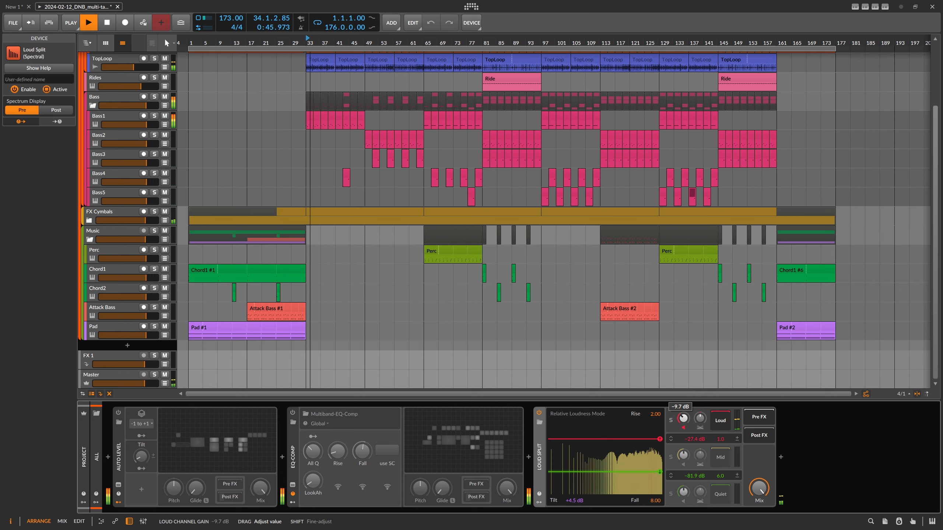
click(684, 429)
click(685, 465)
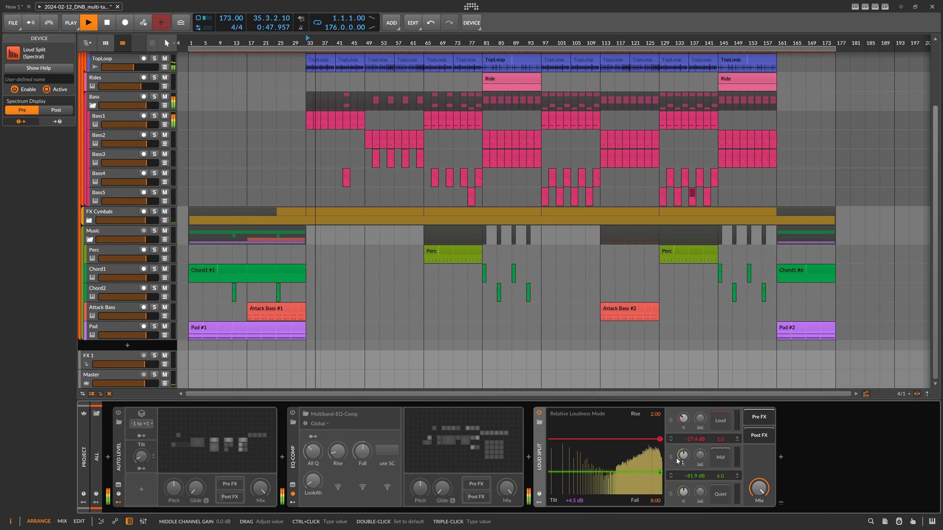
click(685, 465)
click(684, 428)
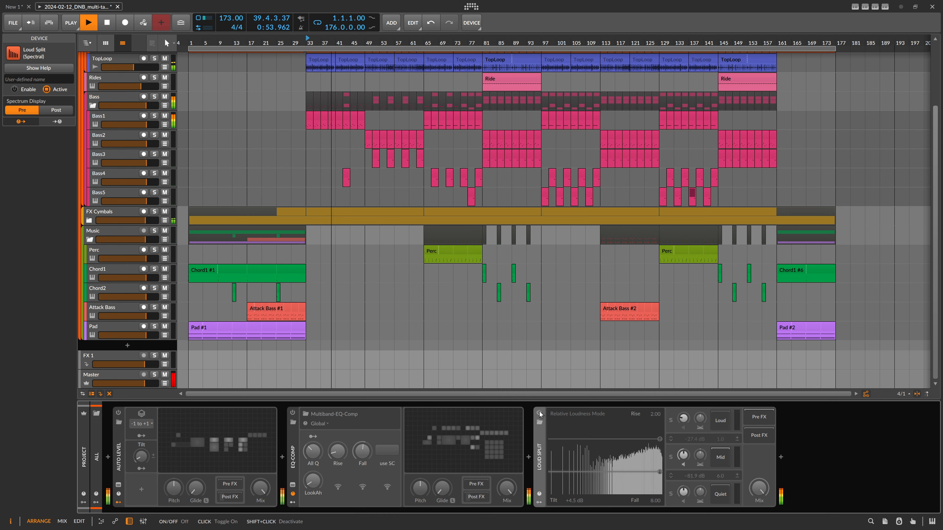
Step: Set the higher threshold to -29.9 dB and try reduced Loud channel gains around -21.4 and -12.6 dB, toggling its mute
drag(621, 439, 585, 440)
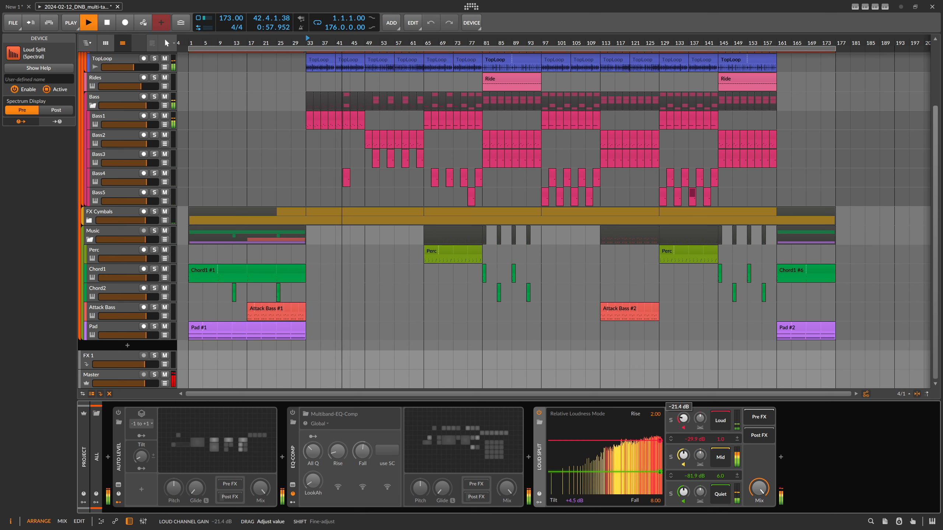
drag(682, 417, 683, 459)
double_click(684, 419)
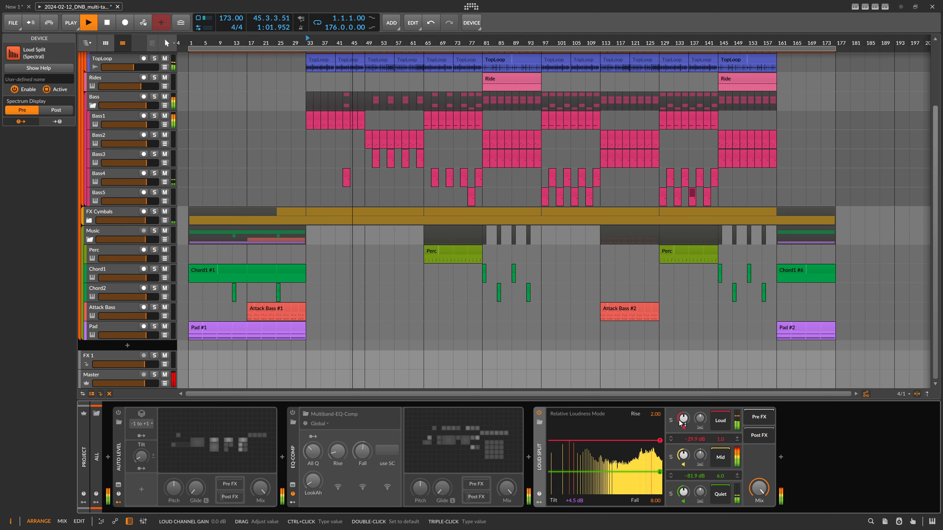
key(space)
click(684, 428)
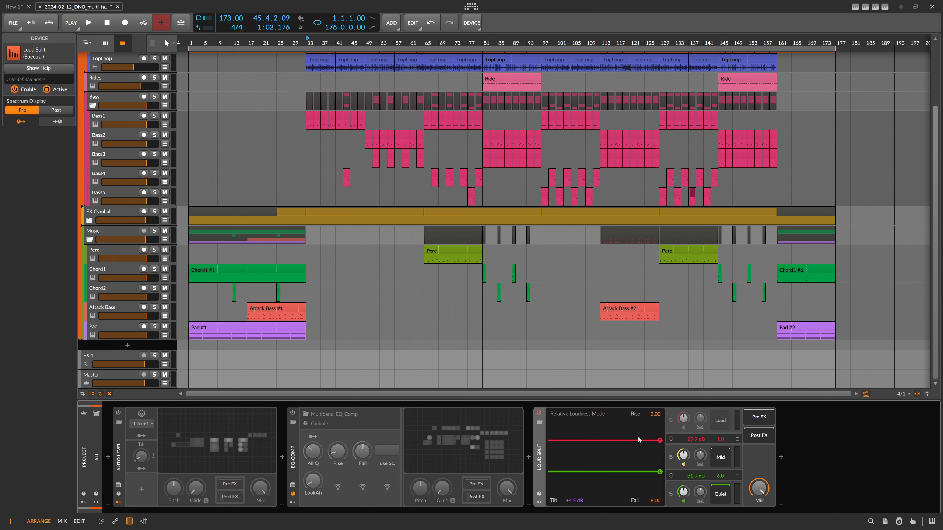
click(685, 429)
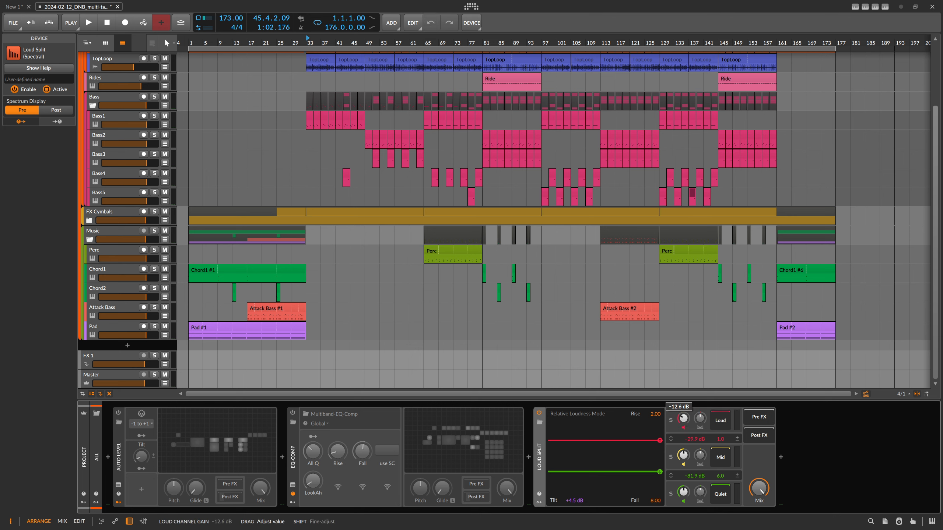
Step: Try a Compressor in the Loud channel's device chain and remove it again
click(781, 458)
text(comp)
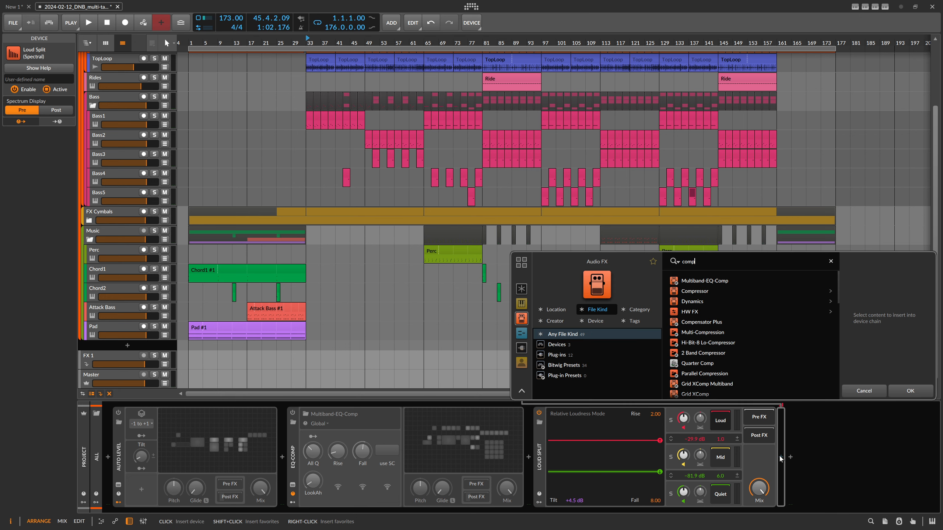
key(Down)
key(Down)
key(Return)
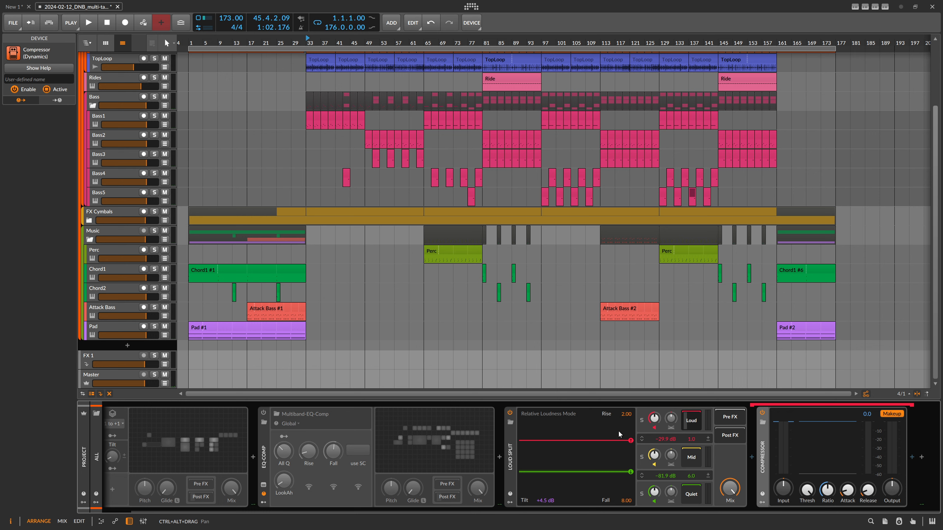
double_click(758, 438)
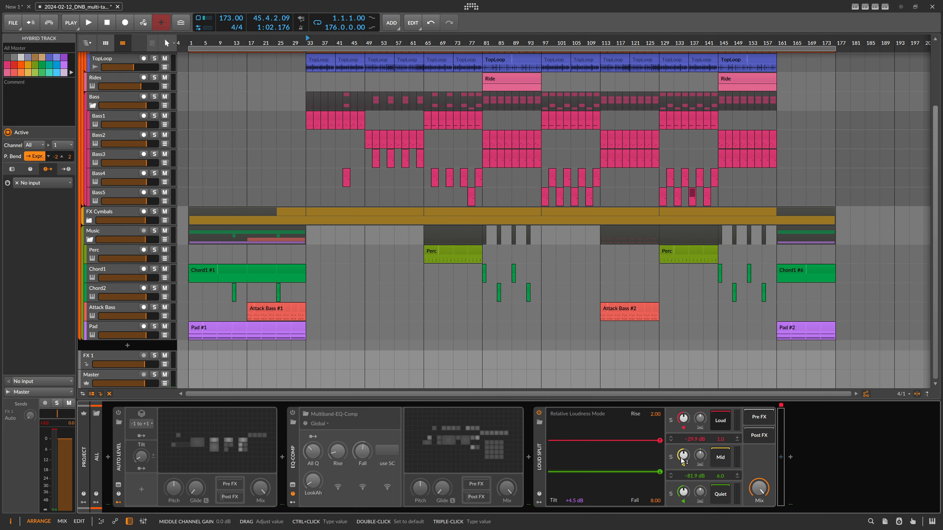
Step: Lower Loud Split's higher threshold to about -40.3 dB while the track plays
key(space)
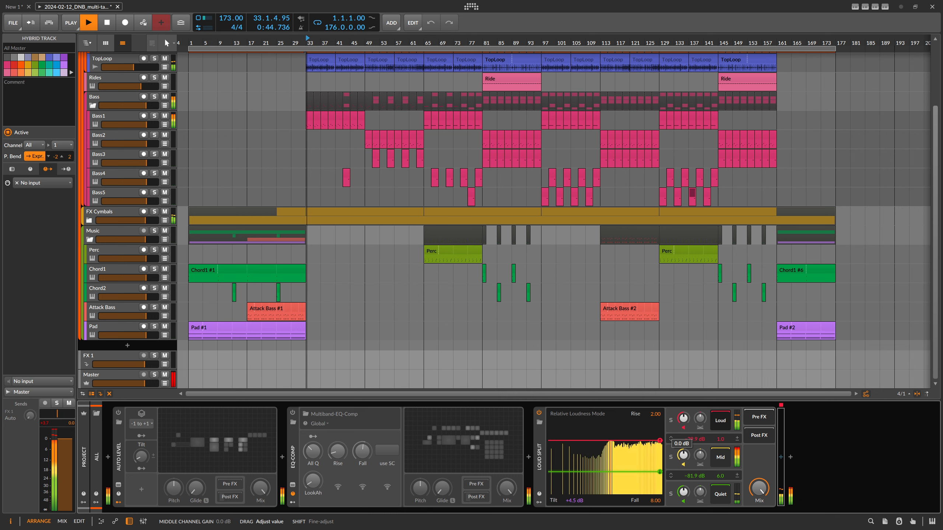
drag(683, 456, 645, 449)
key(space)
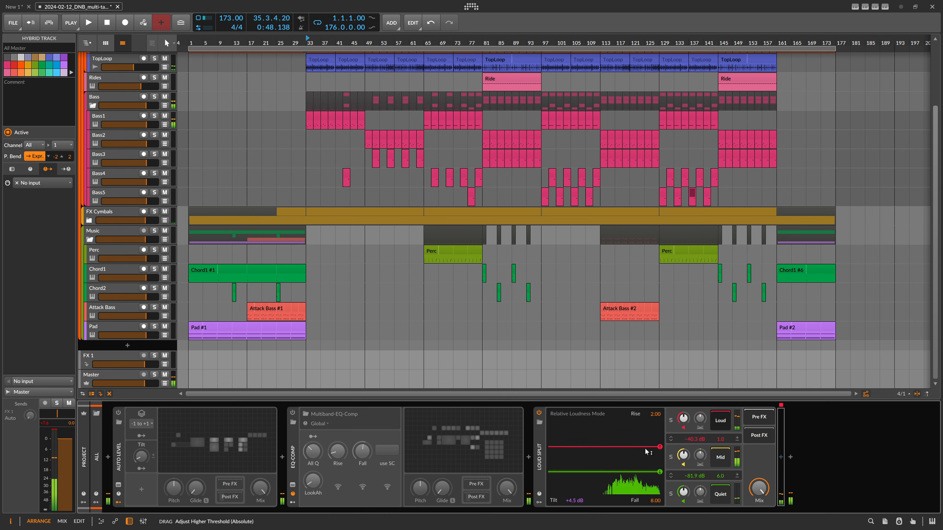
Step: Audition the Quiet channel soloed and muted, and raise the lower threshold to -70.9 dB
key(space)
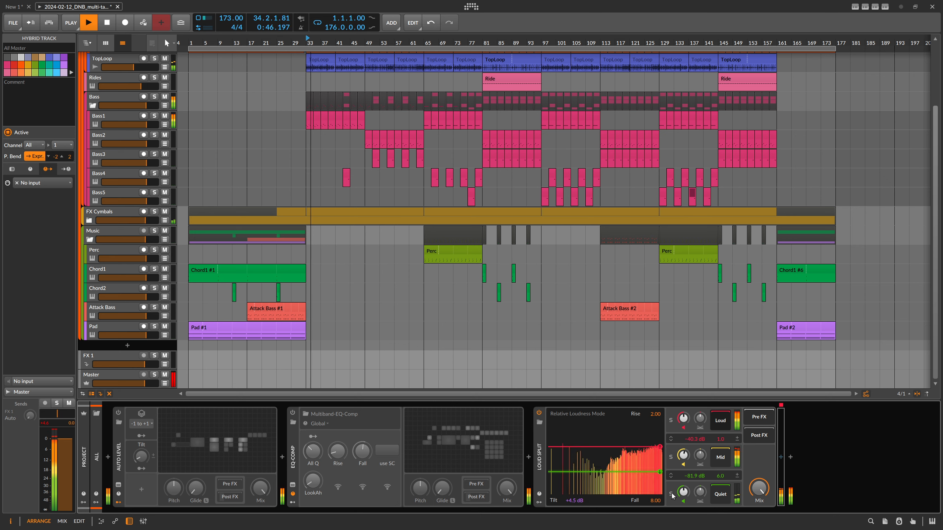
key(space)
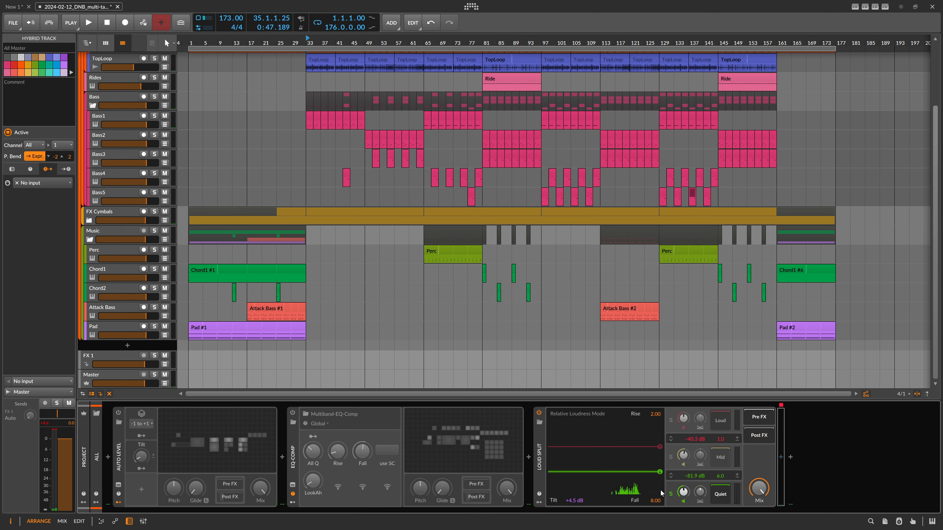
key(space)
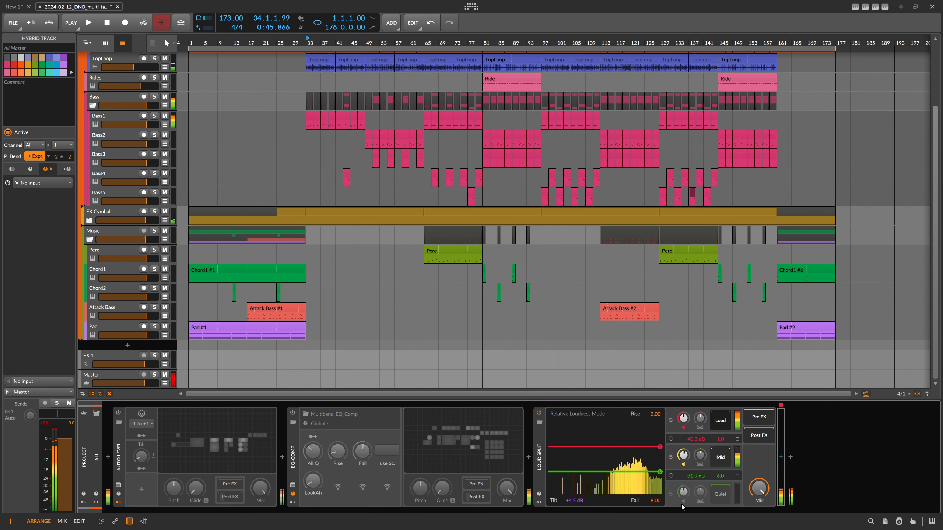
key(space)
drag(647, 473, 648, 467)
key(space)
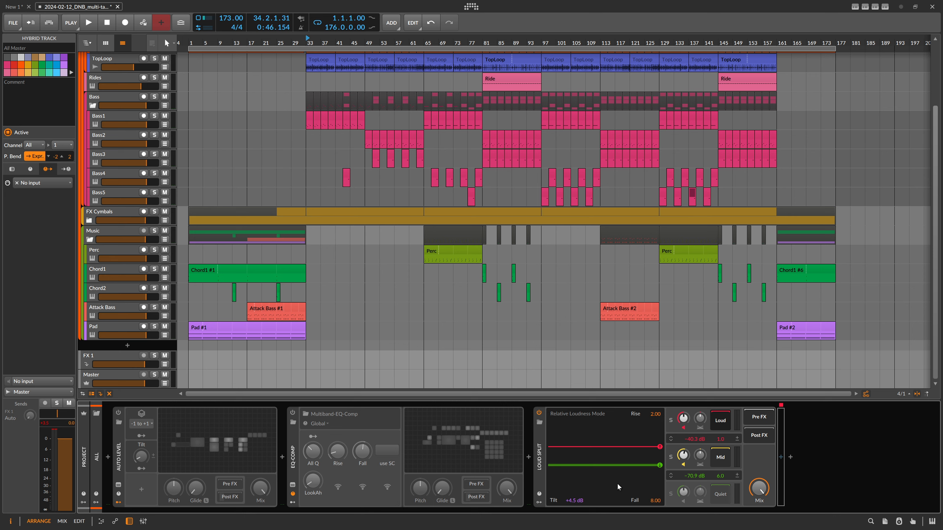
Step: Unmute the Quiet channel, set Loud Split's Rise and Fall to 0.13 and bypass the device
click(681, 501)
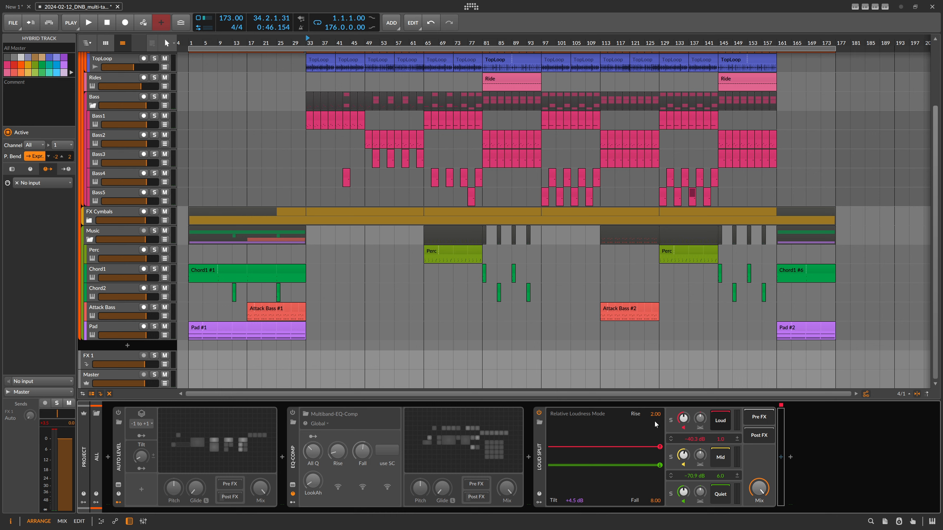
drag(654, 417, 655, 440)
drag(655, 501, 655, 503)
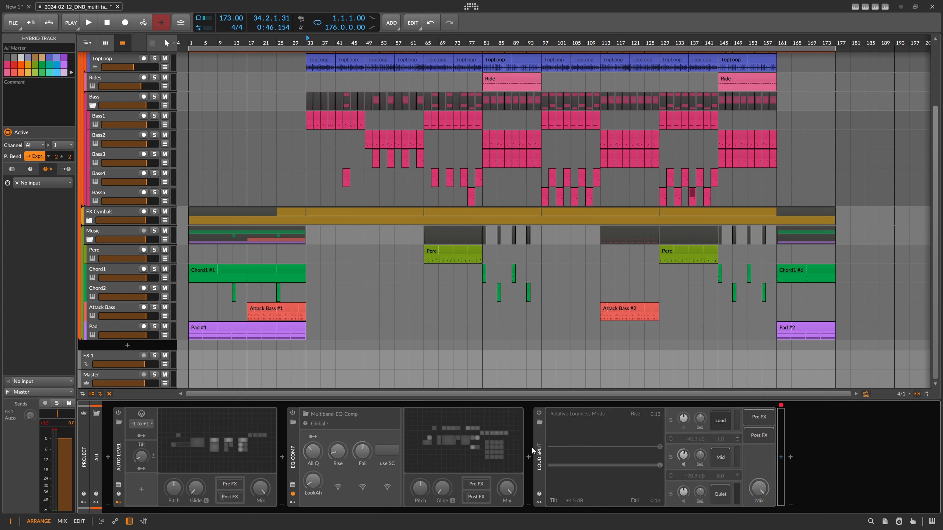
Step: Insert a Freq Split device between the Multiband-EQ-Comp and Loud Split
click(528, 457)
text(freq)
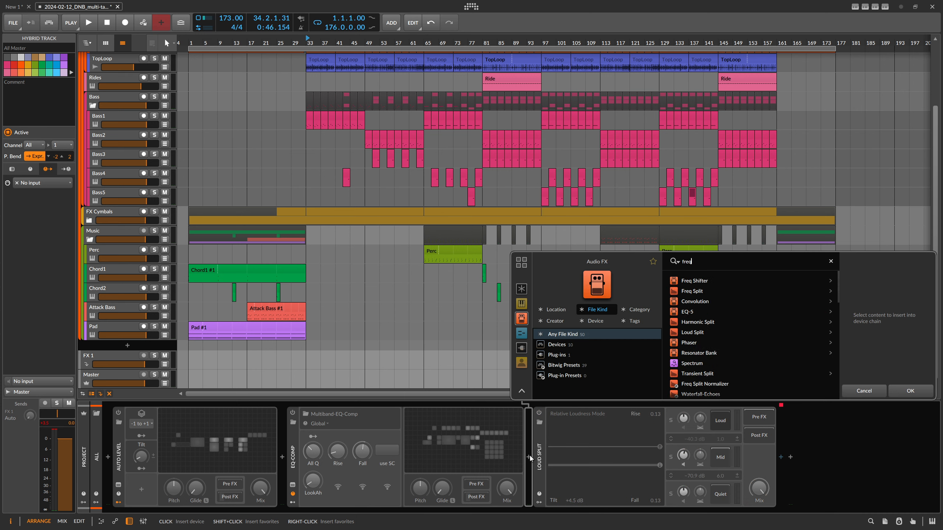
double_click(693, 291)
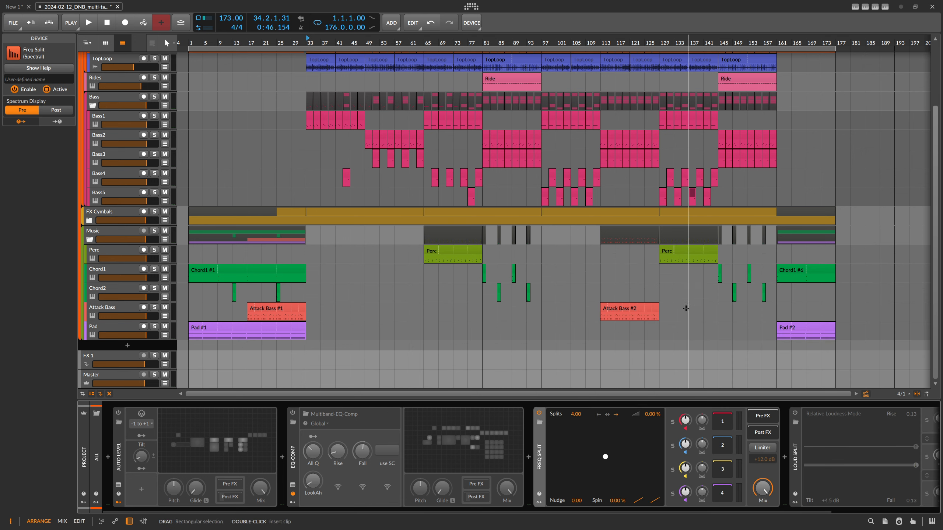
scroll(754, 500, down, 3)
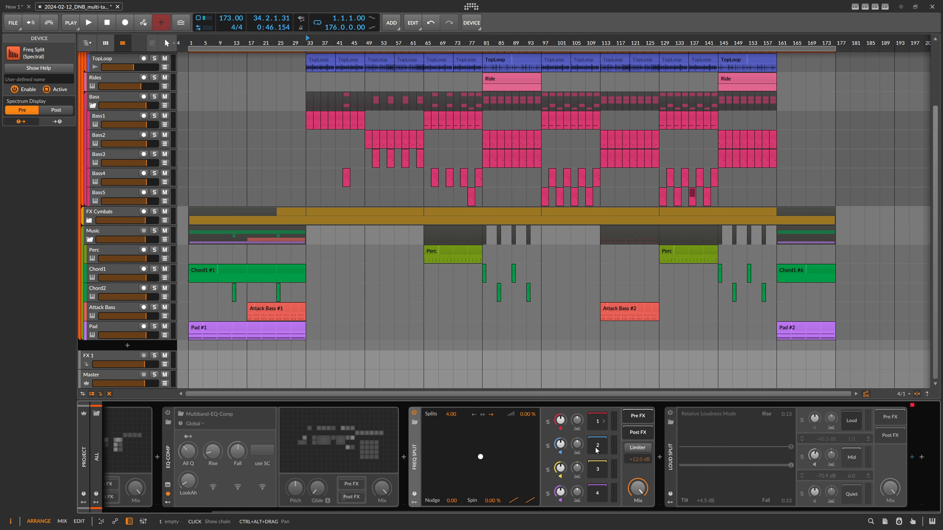
Step: Audition the track through Freq Split, enable its Limiter and try other limiter thresholds, leaving it at +12.0 dB
key(space)
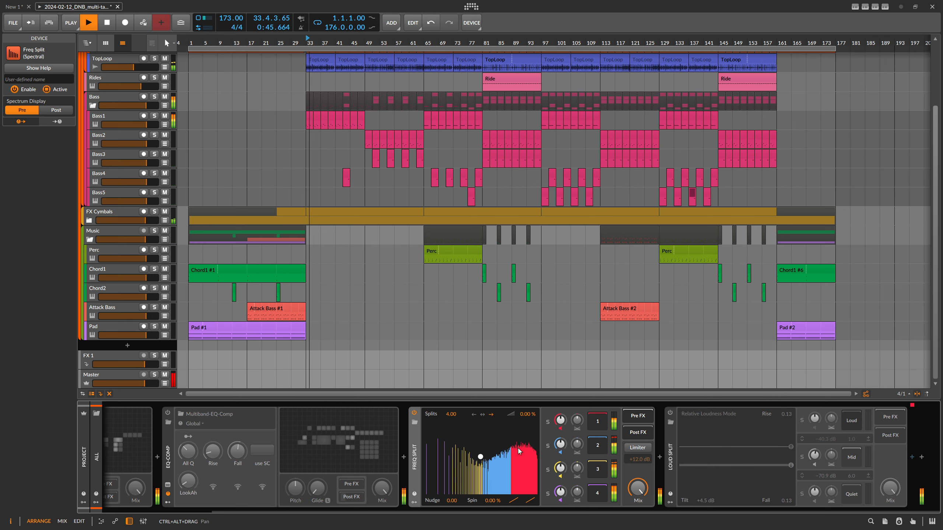
key(space)
click(637, 447)
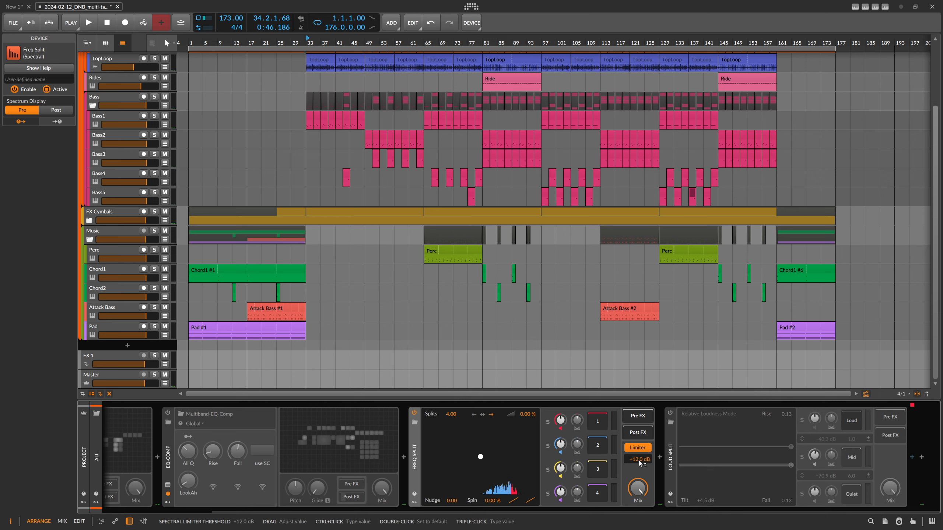
key(space)
mouse_move(639, 459)
mouse_down()
mouse_move(639, 529)
mouse_move(638, 446)
mouse_up()
key(space)
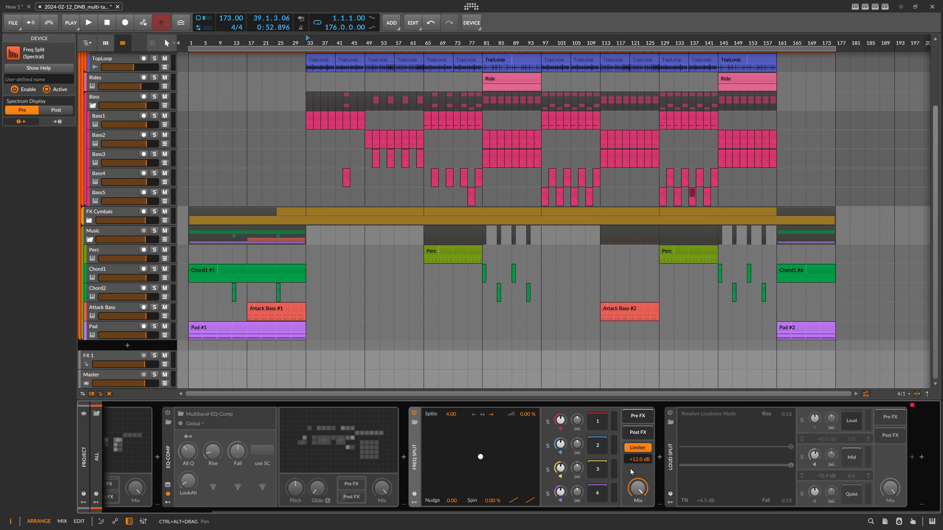
Step: Audition Freq Split with its limiter threshold at -36.0 dB and higher settings, restoring it to +12.0 dB
drag(635, 463, 632, 486)
key(space)
key(space)
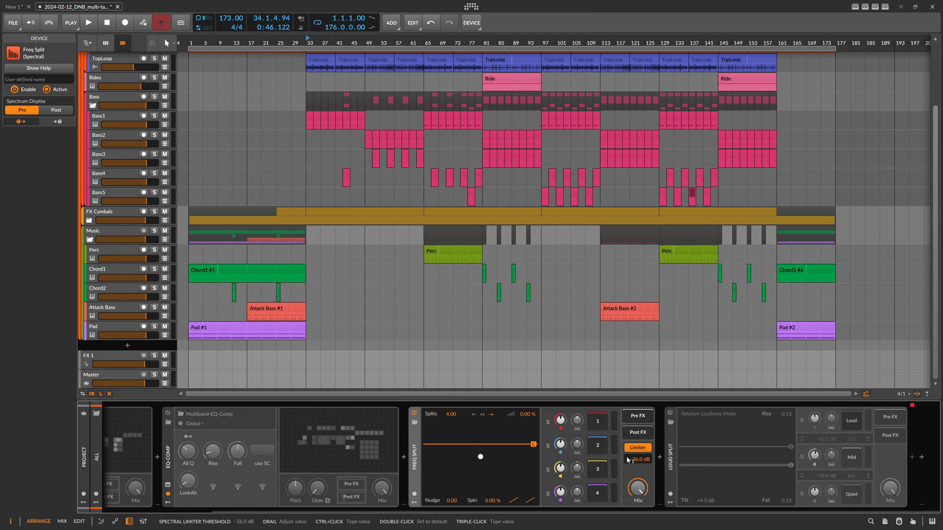
mouse_move(627, 460)
mouse_down()
mouse_move(628, 451)
mouse_move(636, 463)
mouse_up()
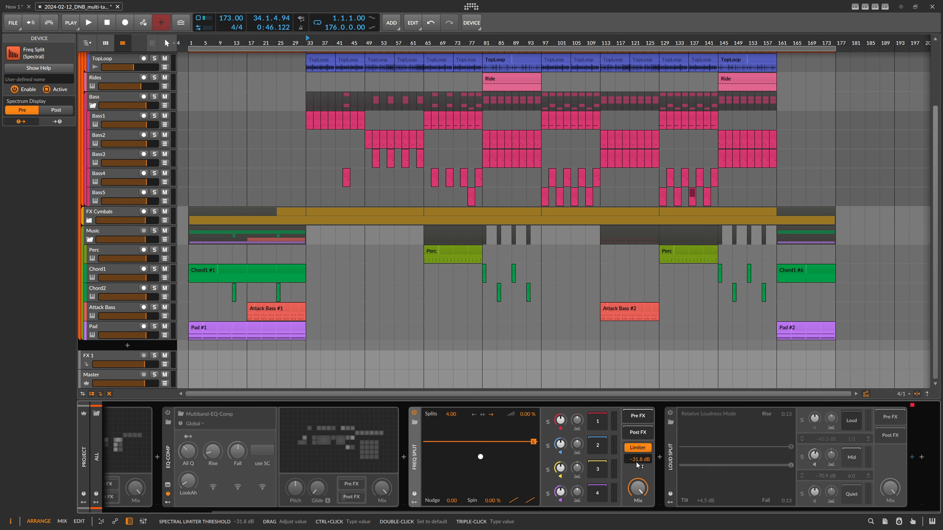
drag(636, 461, 636, 459)
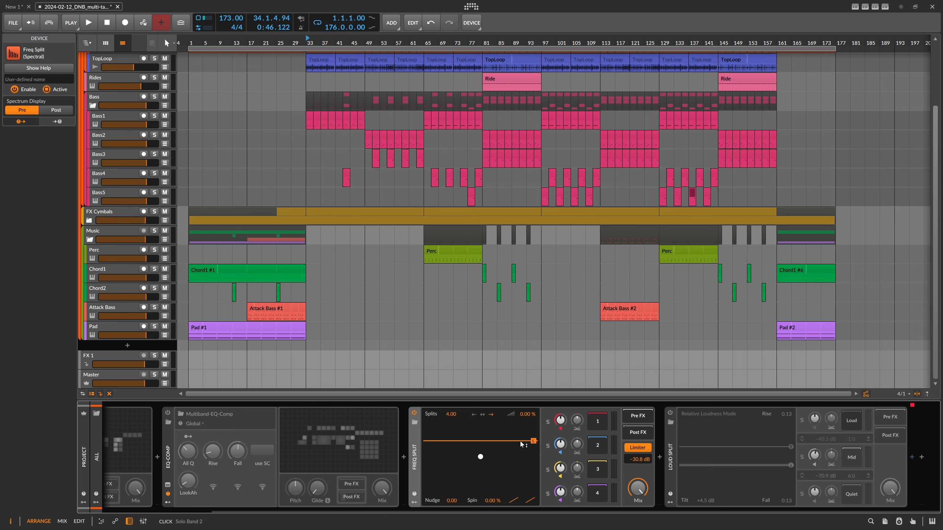
drag(515, 442, 481, 457)
key(space)
drag(631, 459, 631, 448)
key(space)
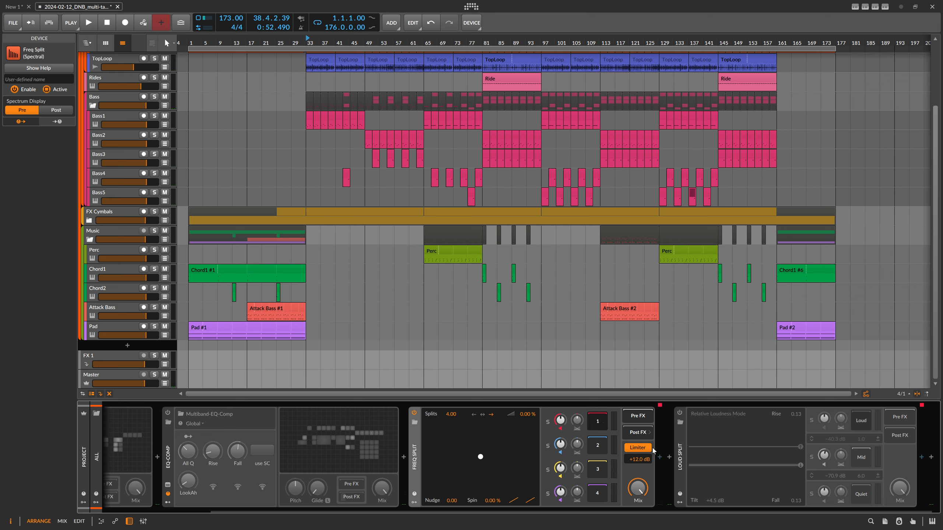
Step: Insert the Auto-Level preset into Freq Split's band 1 chain and show its remote controls
click(659, 458)
text(auto)
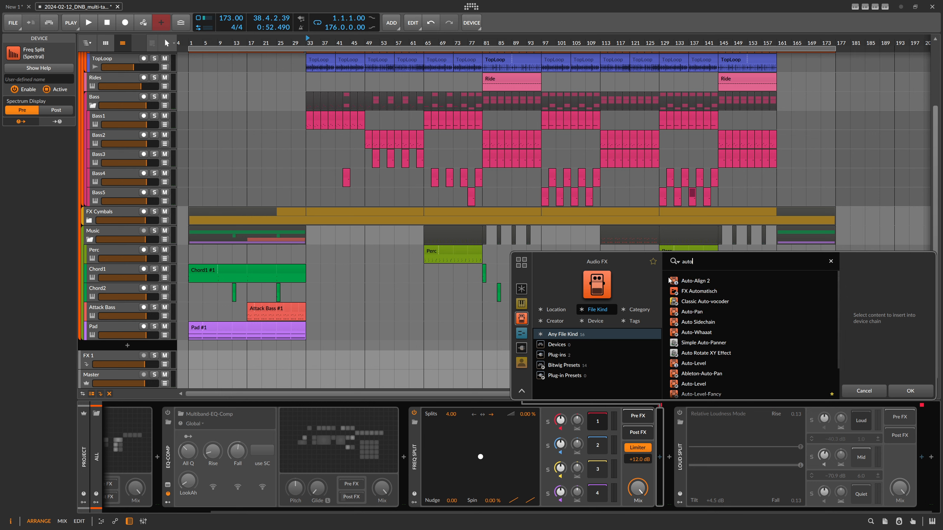
text( level)
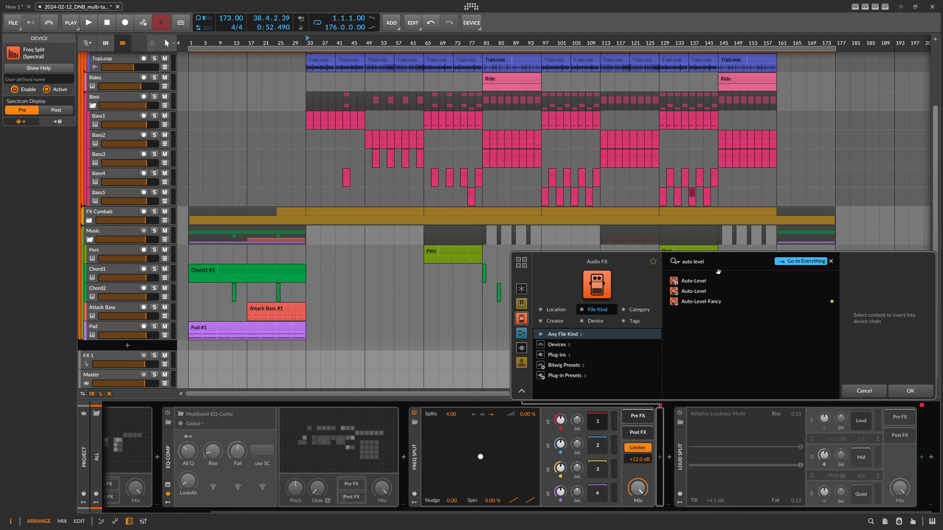
click(700, 291)
double_click(701, 291)
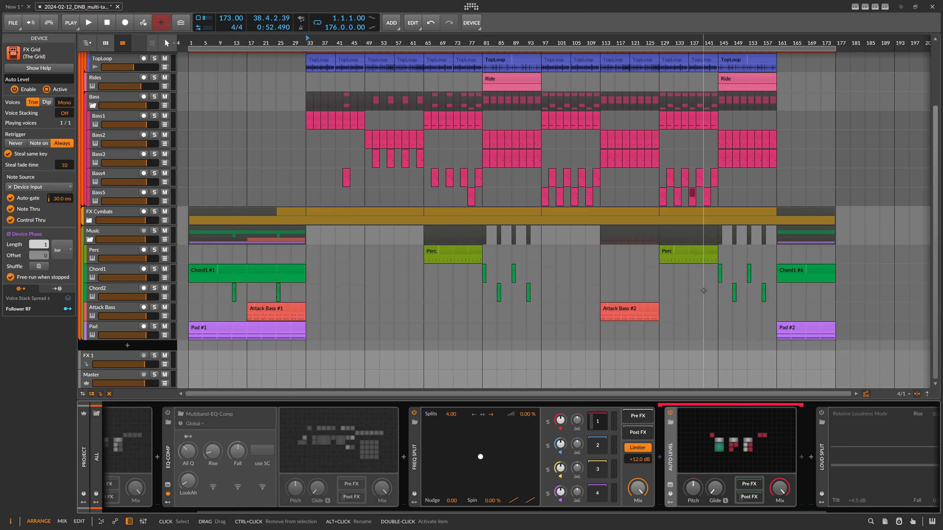
click(671, 494)
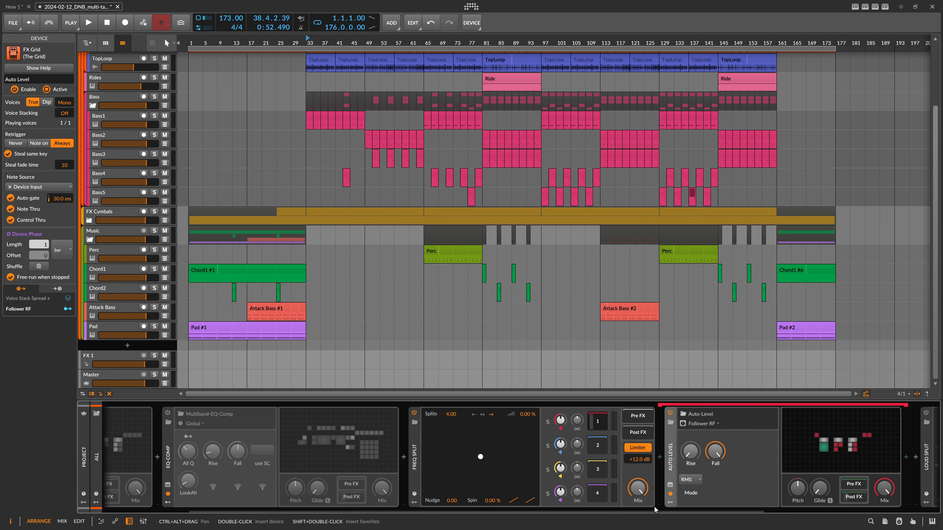
Step: Copy the Auto-Level device from band 1 into Freq Split's bands 2, 3 and 4
drag(654, 511, 728, 511)
drag(563, 454, 497, 473)
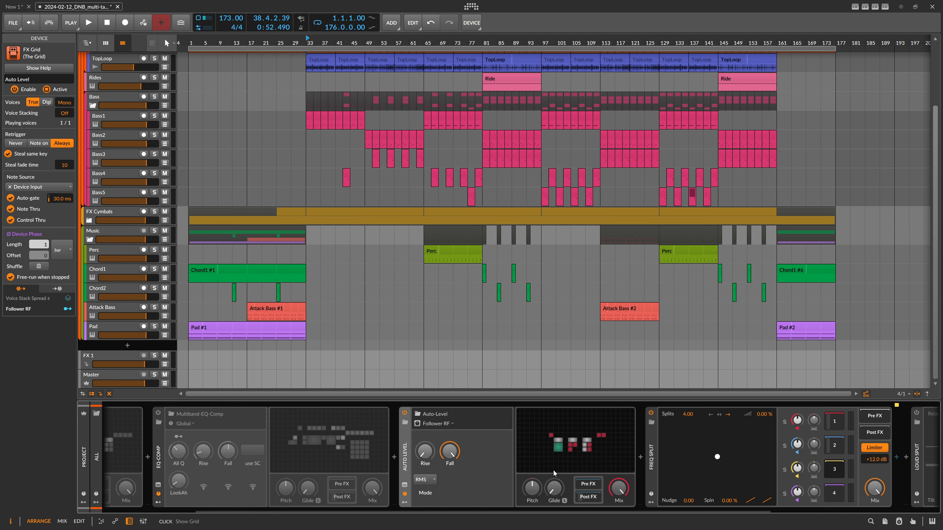
key(ctrl+z)
click(588, 449)
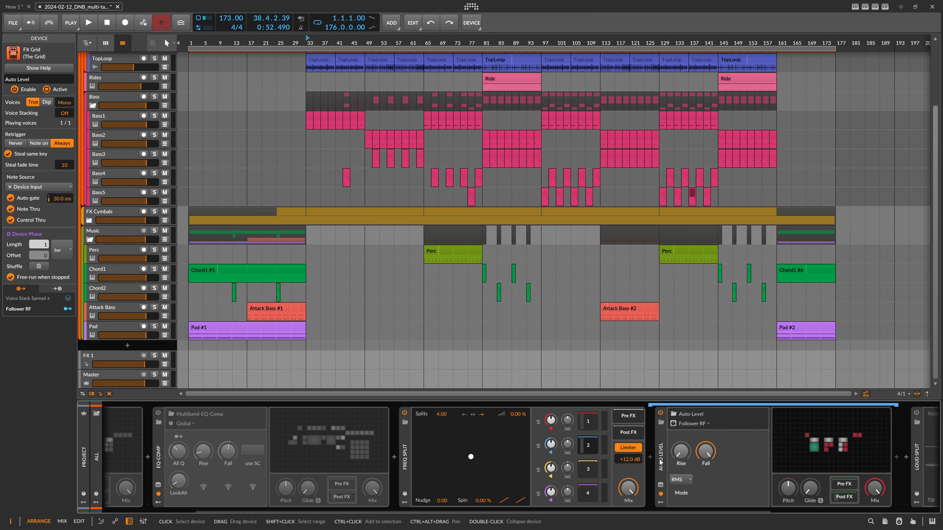
drag(660, 462, 594, 497)
Step: Play the track and adjust the Fall times of the bands' Auto-Level devices, setting band 3's to 631 ms
key(space)
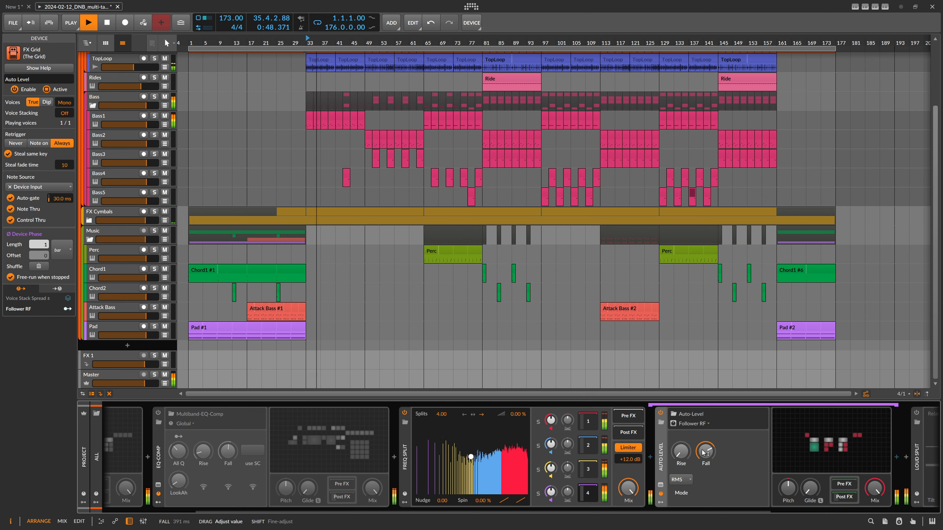
click(588, 469)
drag(705, 452, 705, 446)
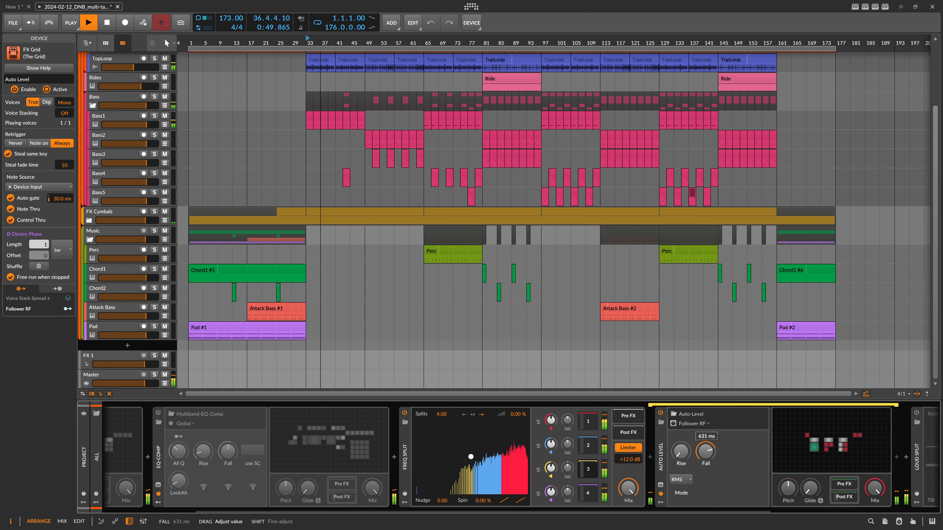
click(588, 447)
click(588, 419)
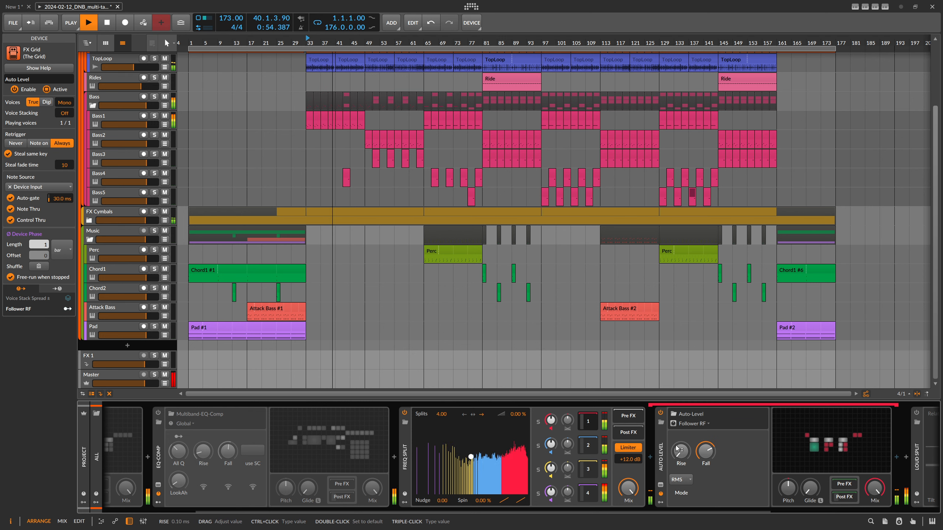
key(space)
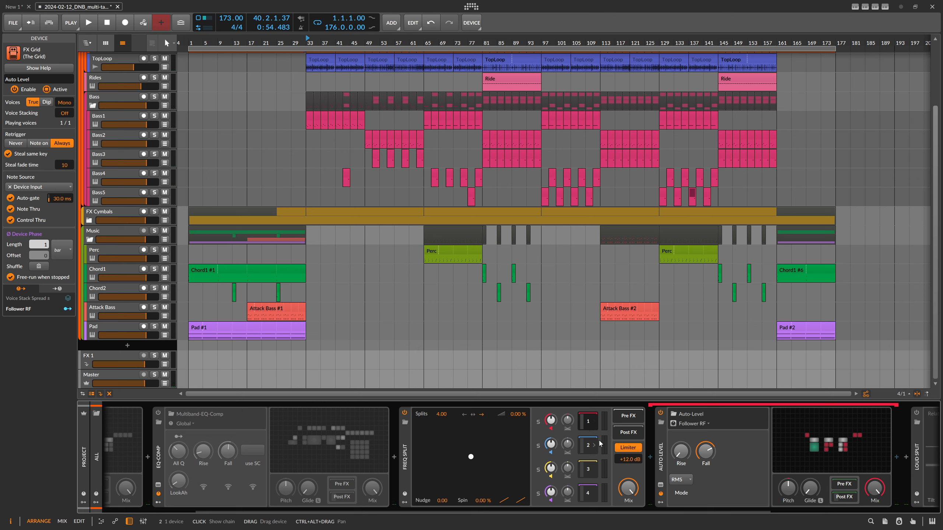
Step: Add Auto-Level to Freq Split's Post FX chain with an 879 ms Fall and compare playback with Freq Split bypassed and enabled
click(638, 438)
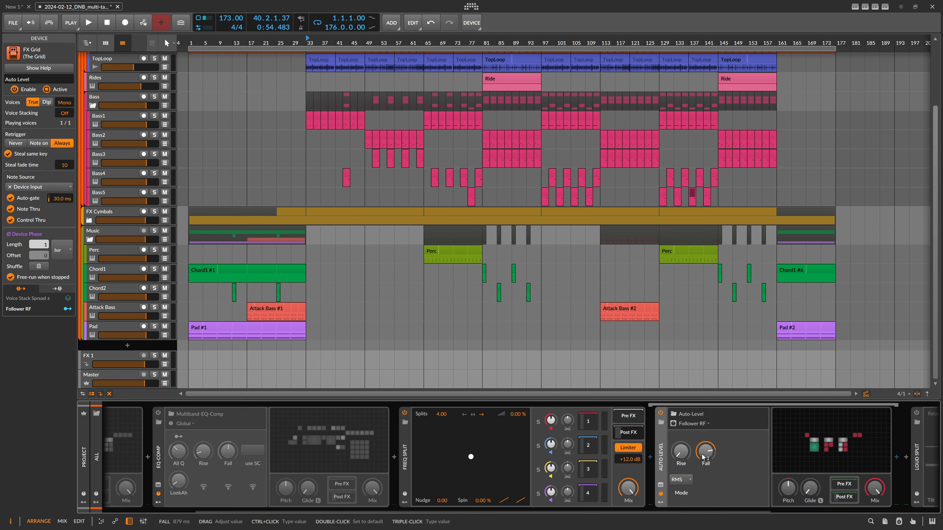
key(space)
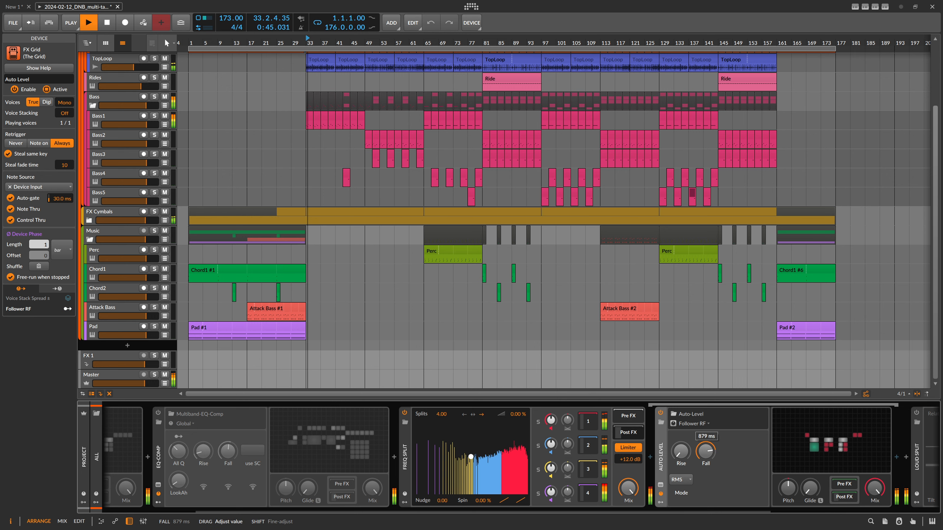
click(405, 413)
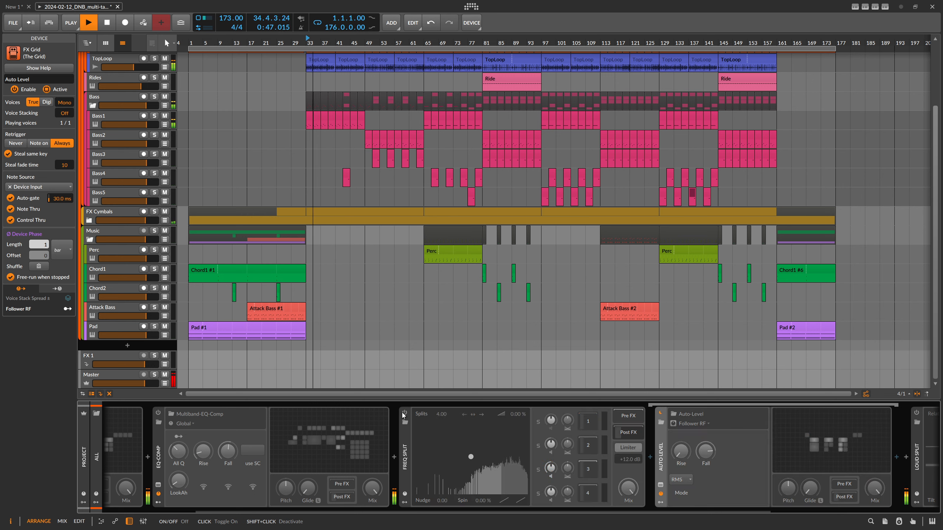
click(404, 413)
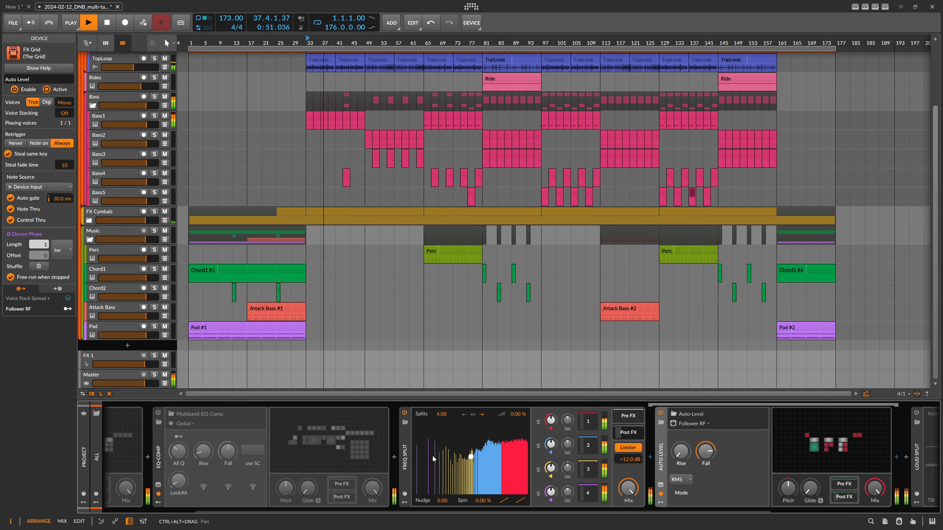
key(space)
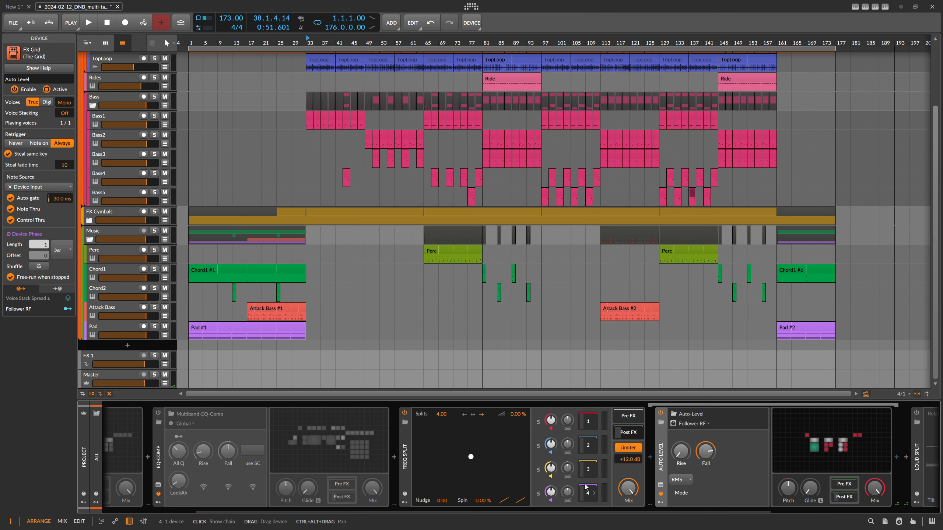
Step: Bypass the Freq Split device and hide its Post FX chain
click(405, 413)
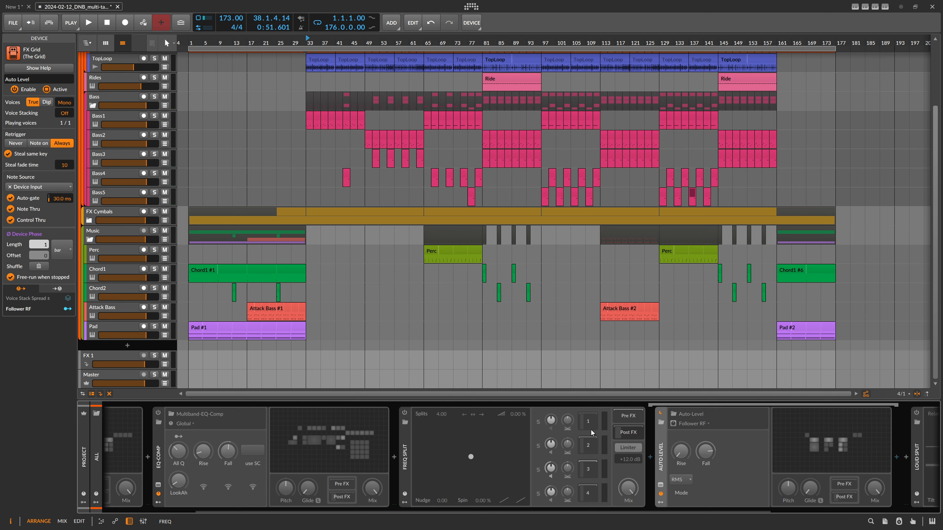
key(Delete)
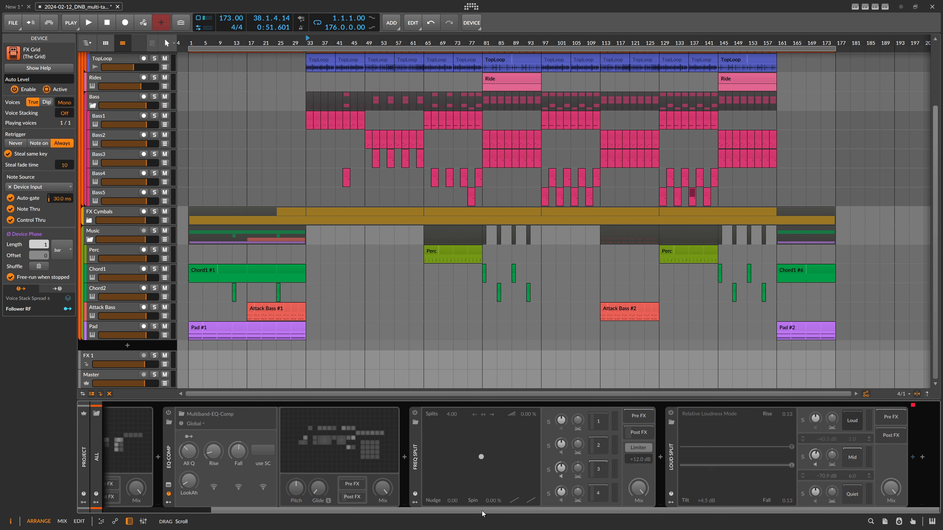
drag(482, 511, 307, 511)
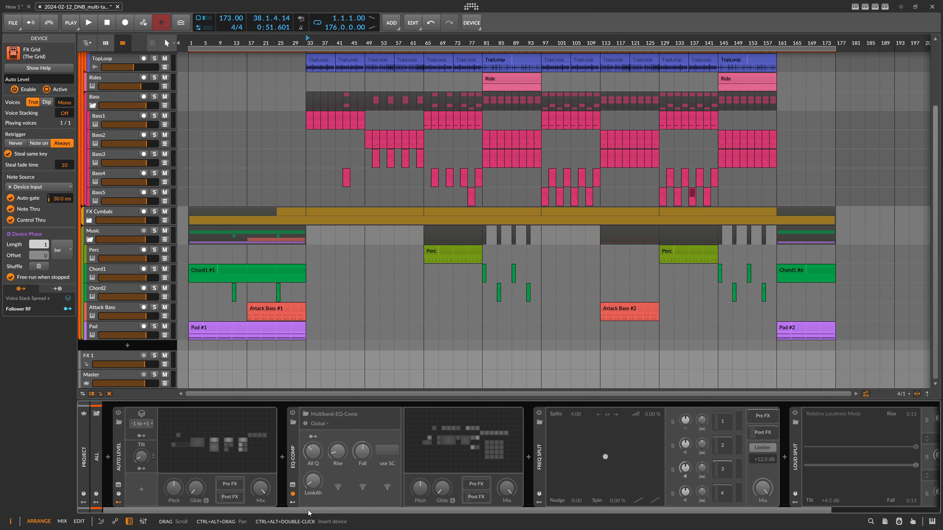